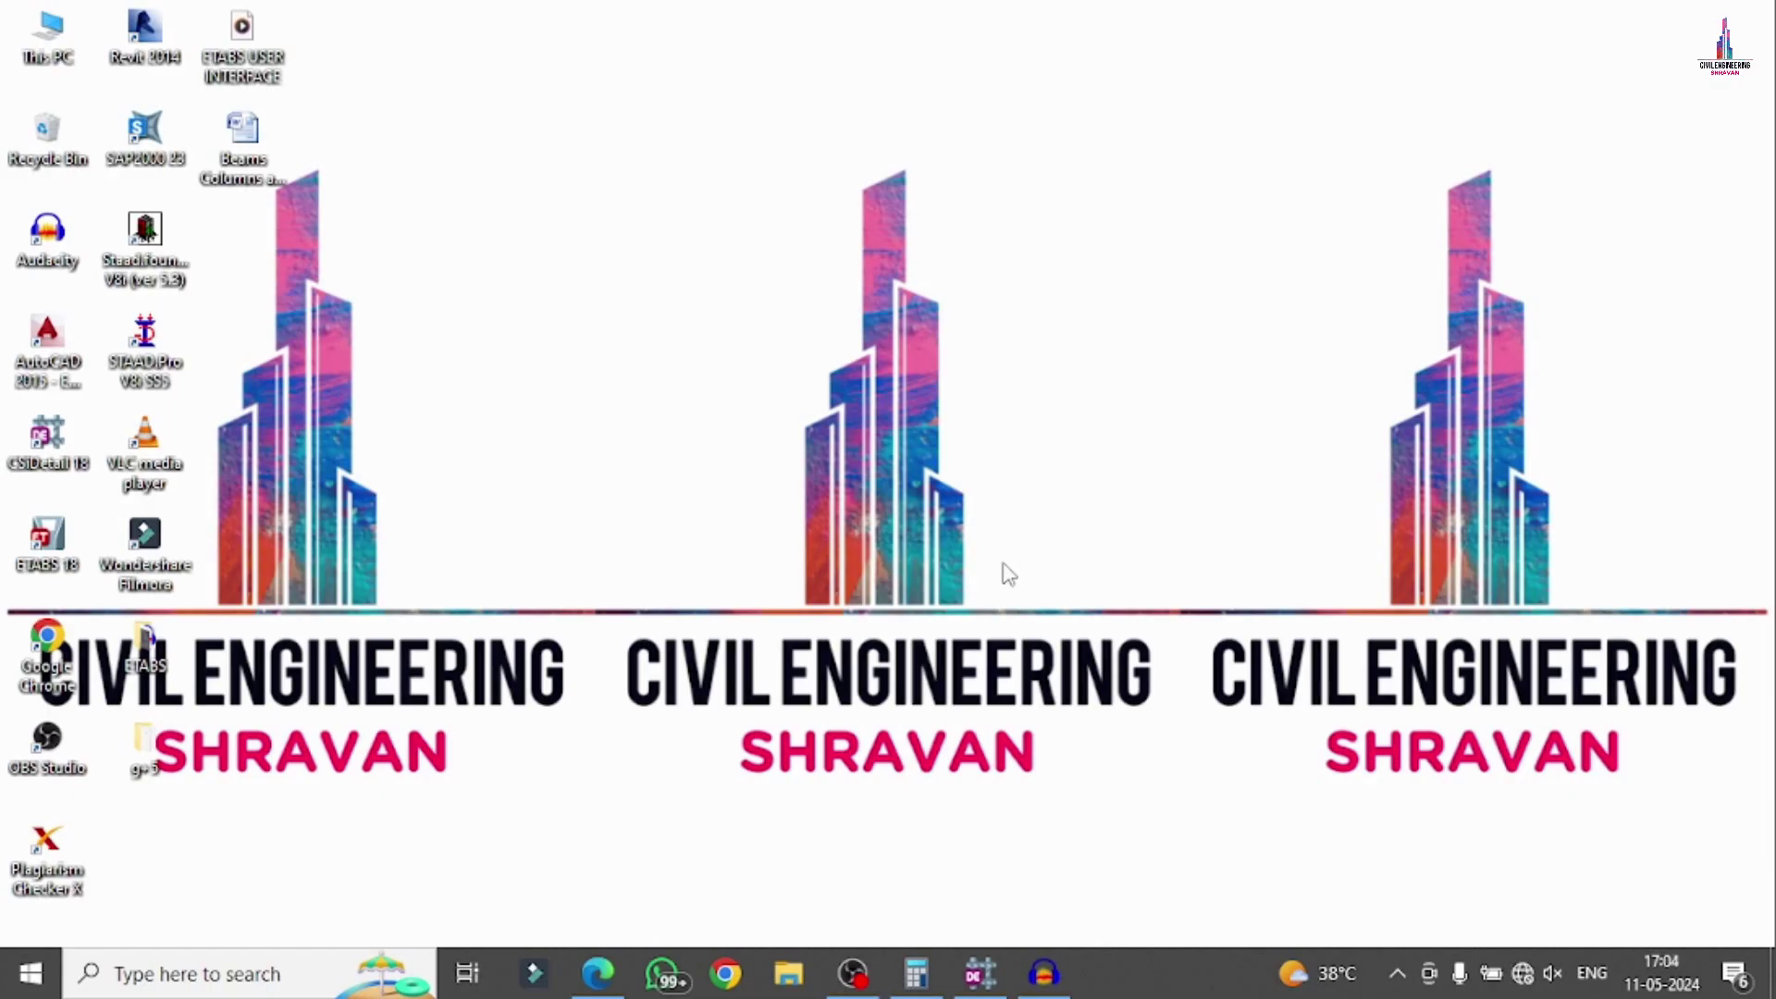
- Restore the CSiDetail project window showing Floor Framing Plan level 5 (EL. 18300 mm)
{"action": "left_click", "coordinate": [981, 973]}
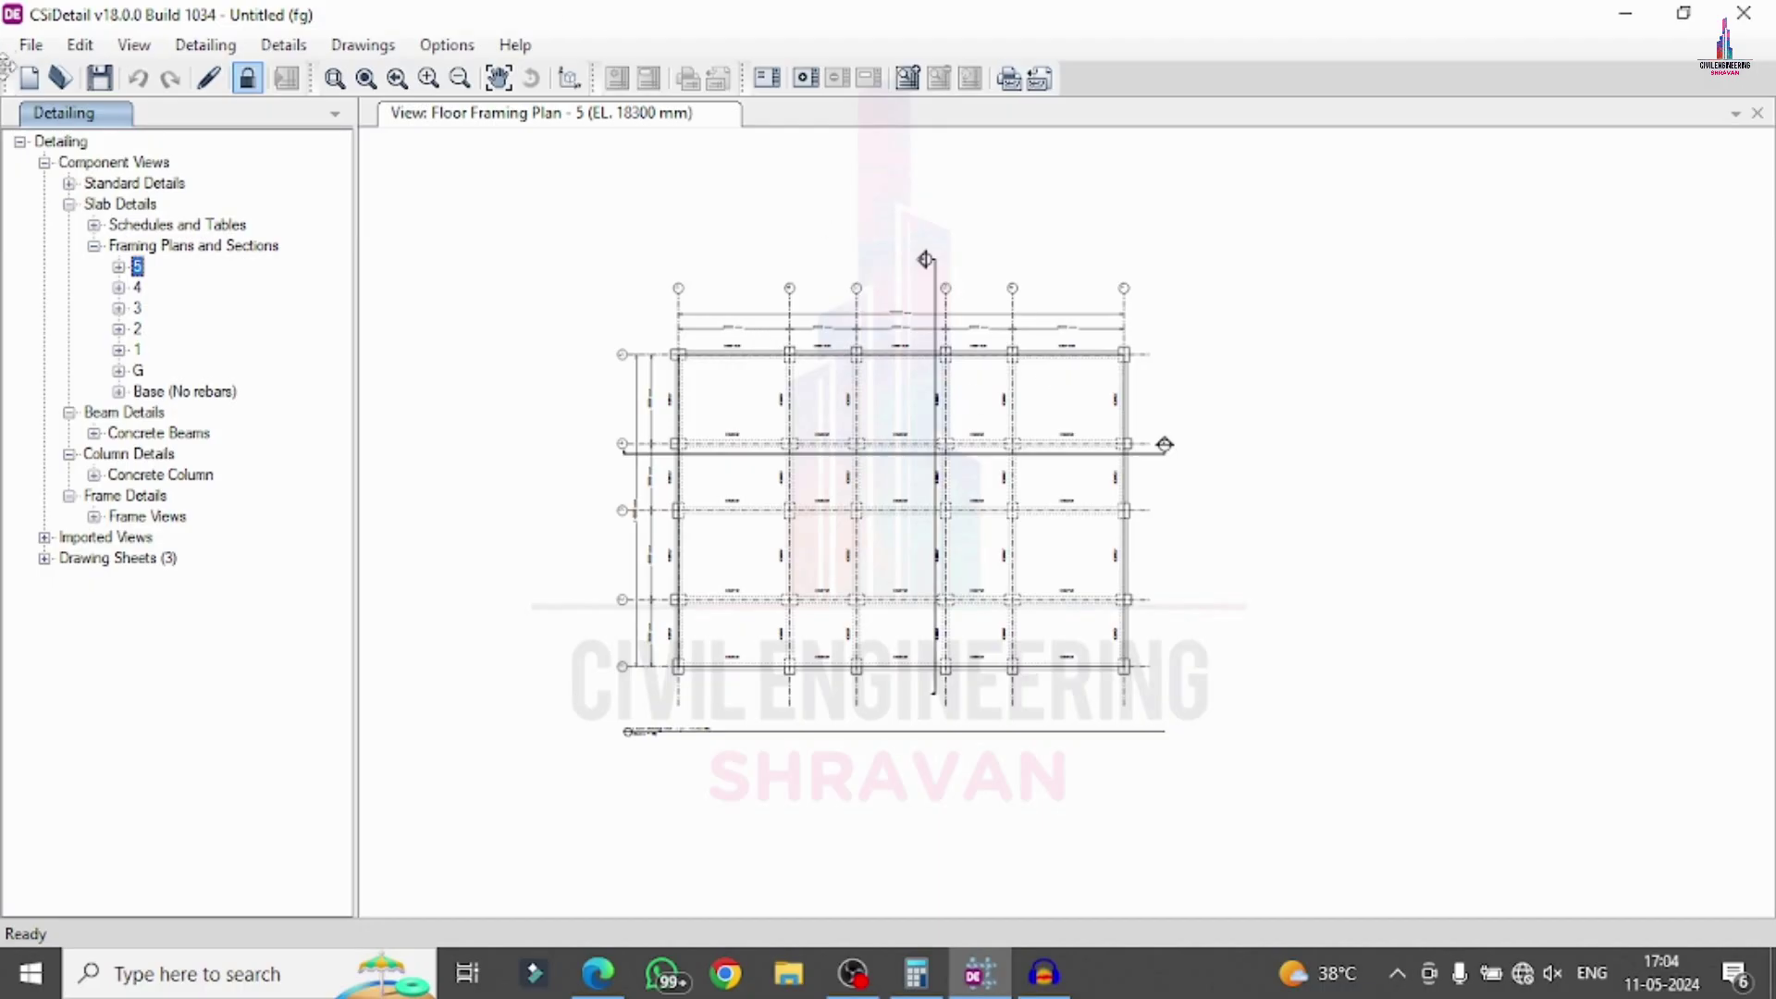
- Expand Component Views > Standard Details and open the List of Drawings table
{"action": "left_click", "coordinate": [44, 162]}
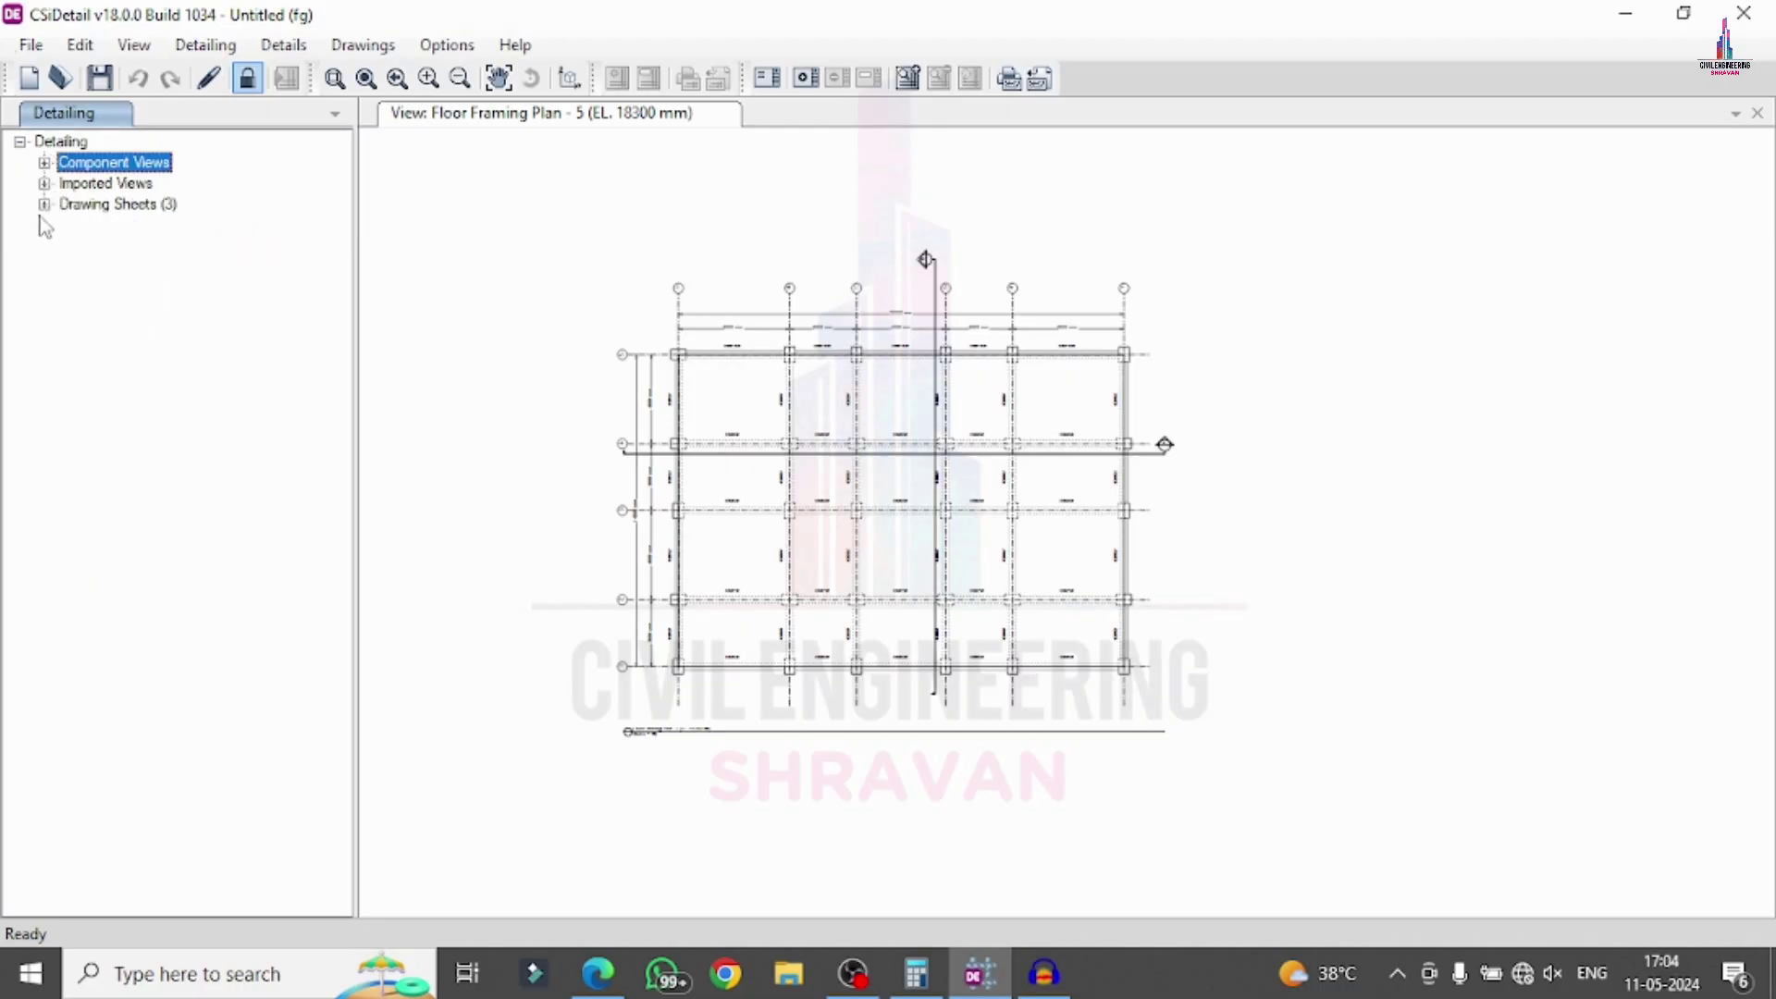
{"action": "left_click", "coordinate": [43, 163]}
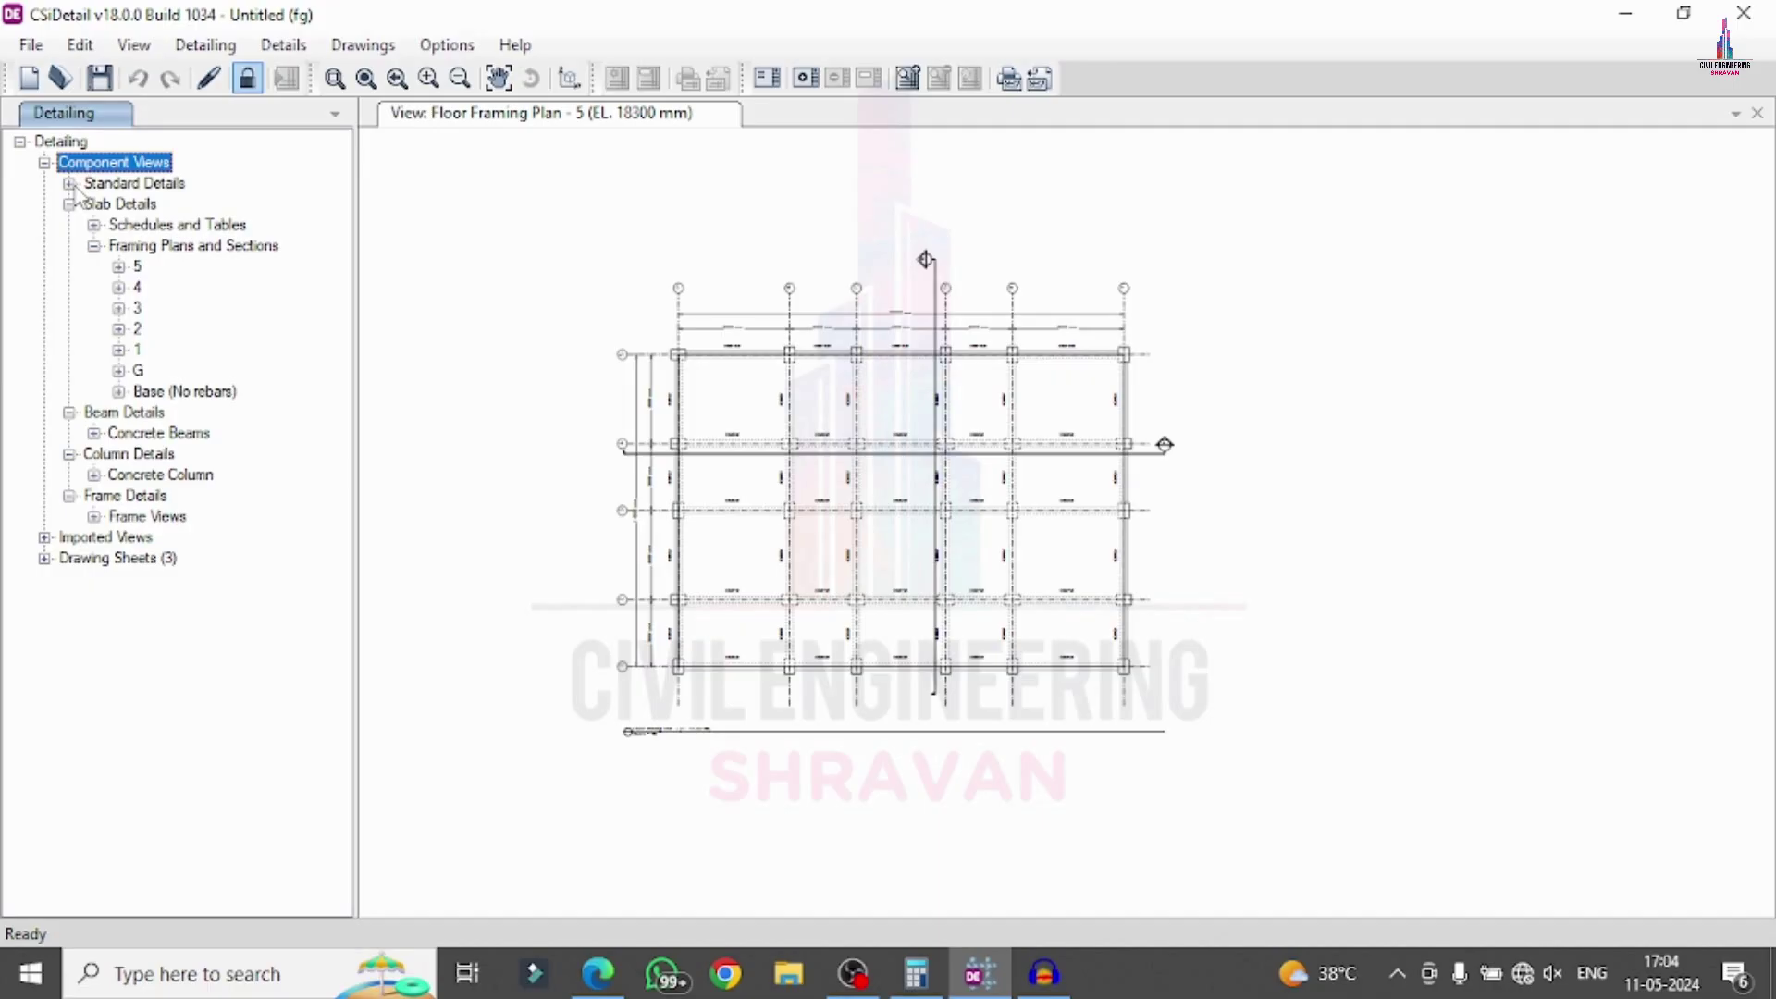
{"action": "left_click", "coordinate": [70, 184]}
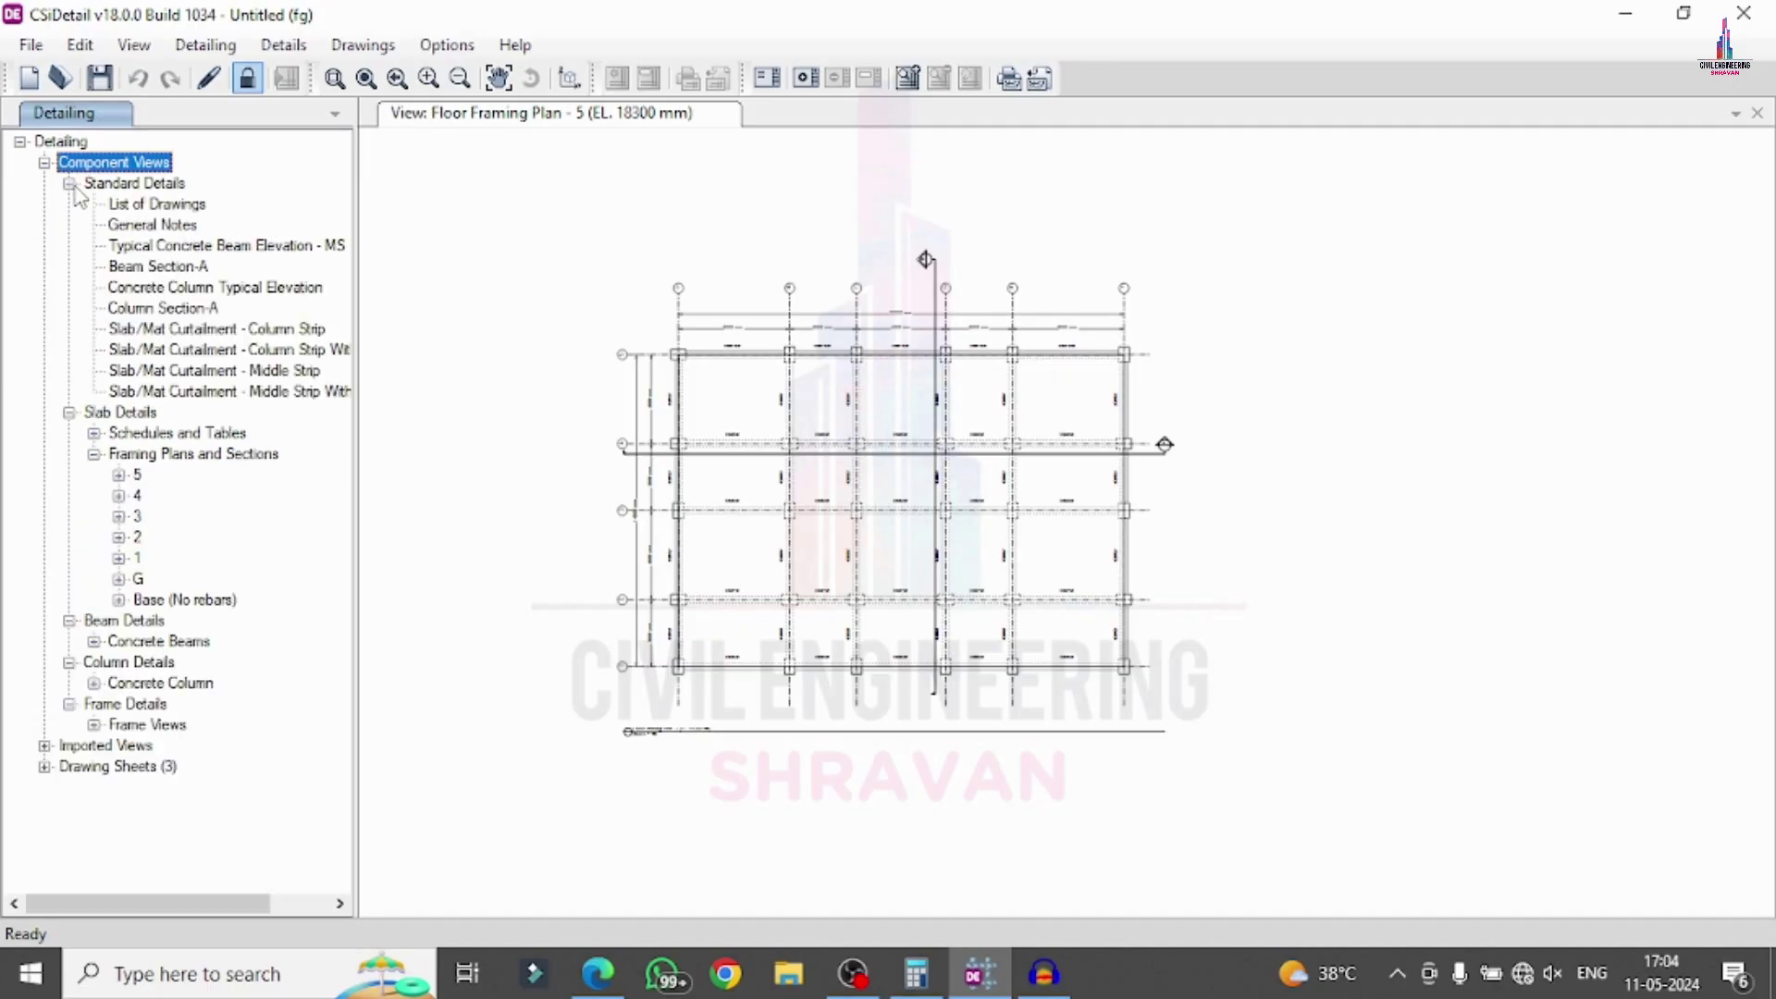
{"action": "left_click", "coordinate": [155, 205]}
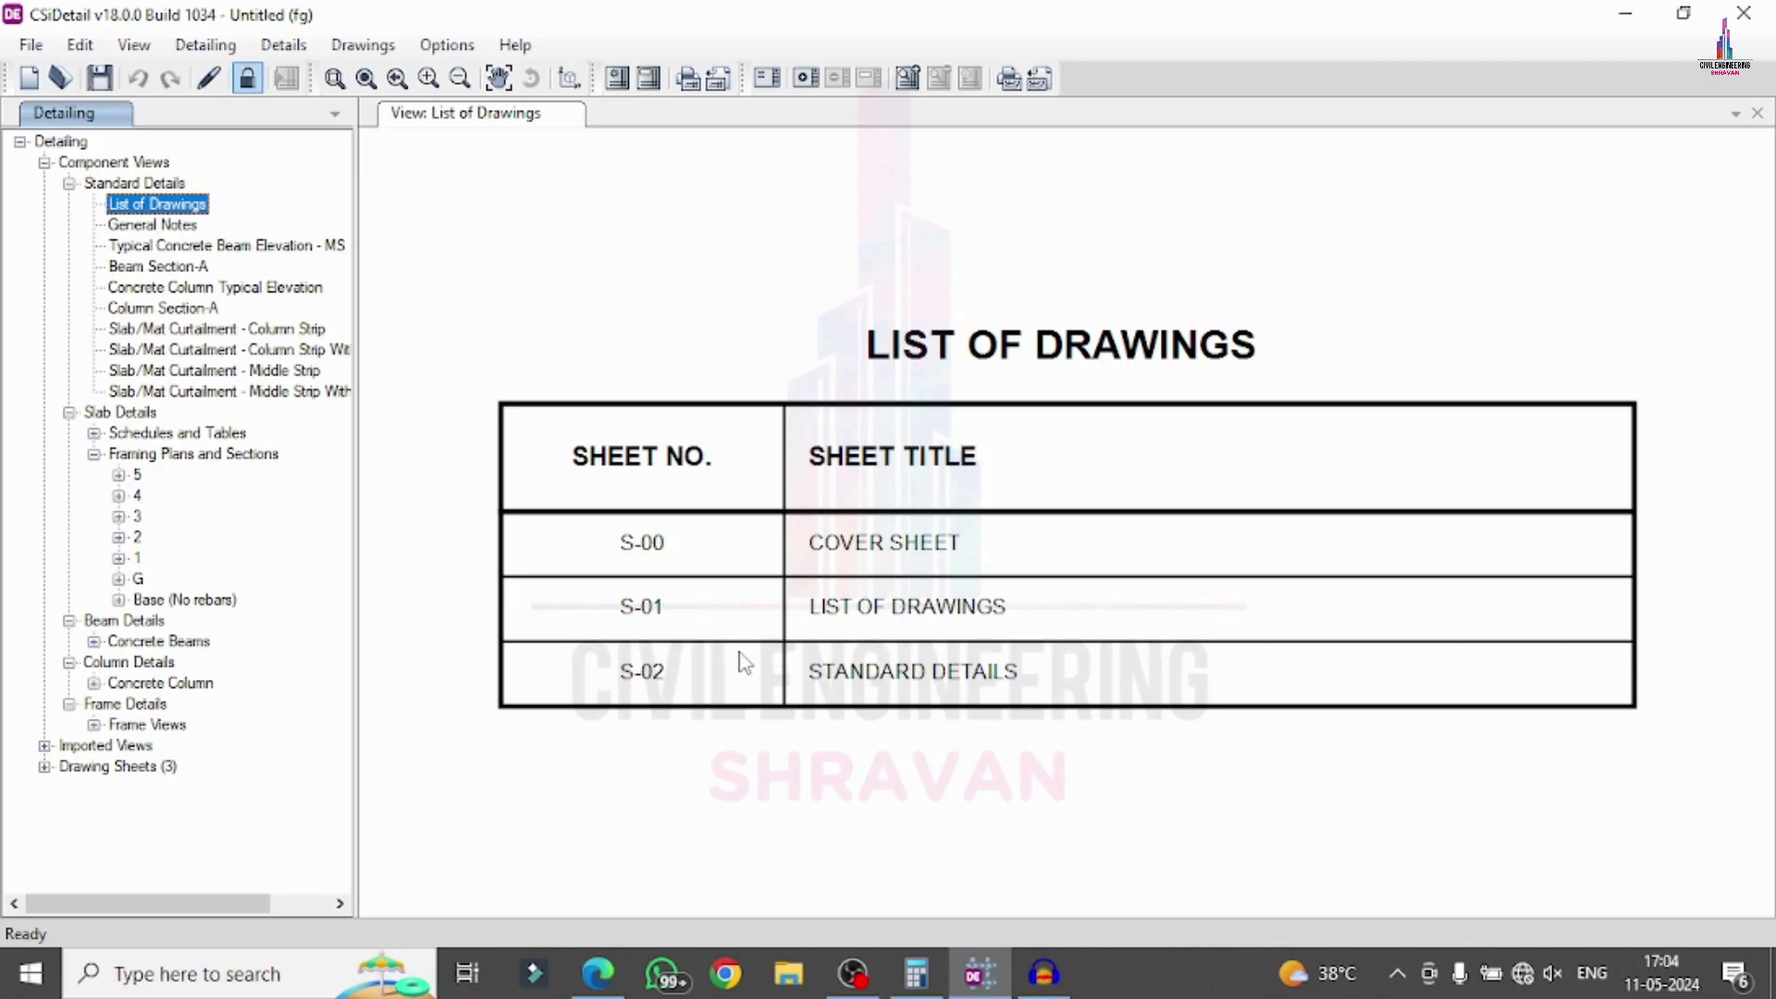
- Review the General Notes sheet, then open Typical Concrete Beam Elevation - MS
{"action": "left_click", "coordinate": [169, 227]}
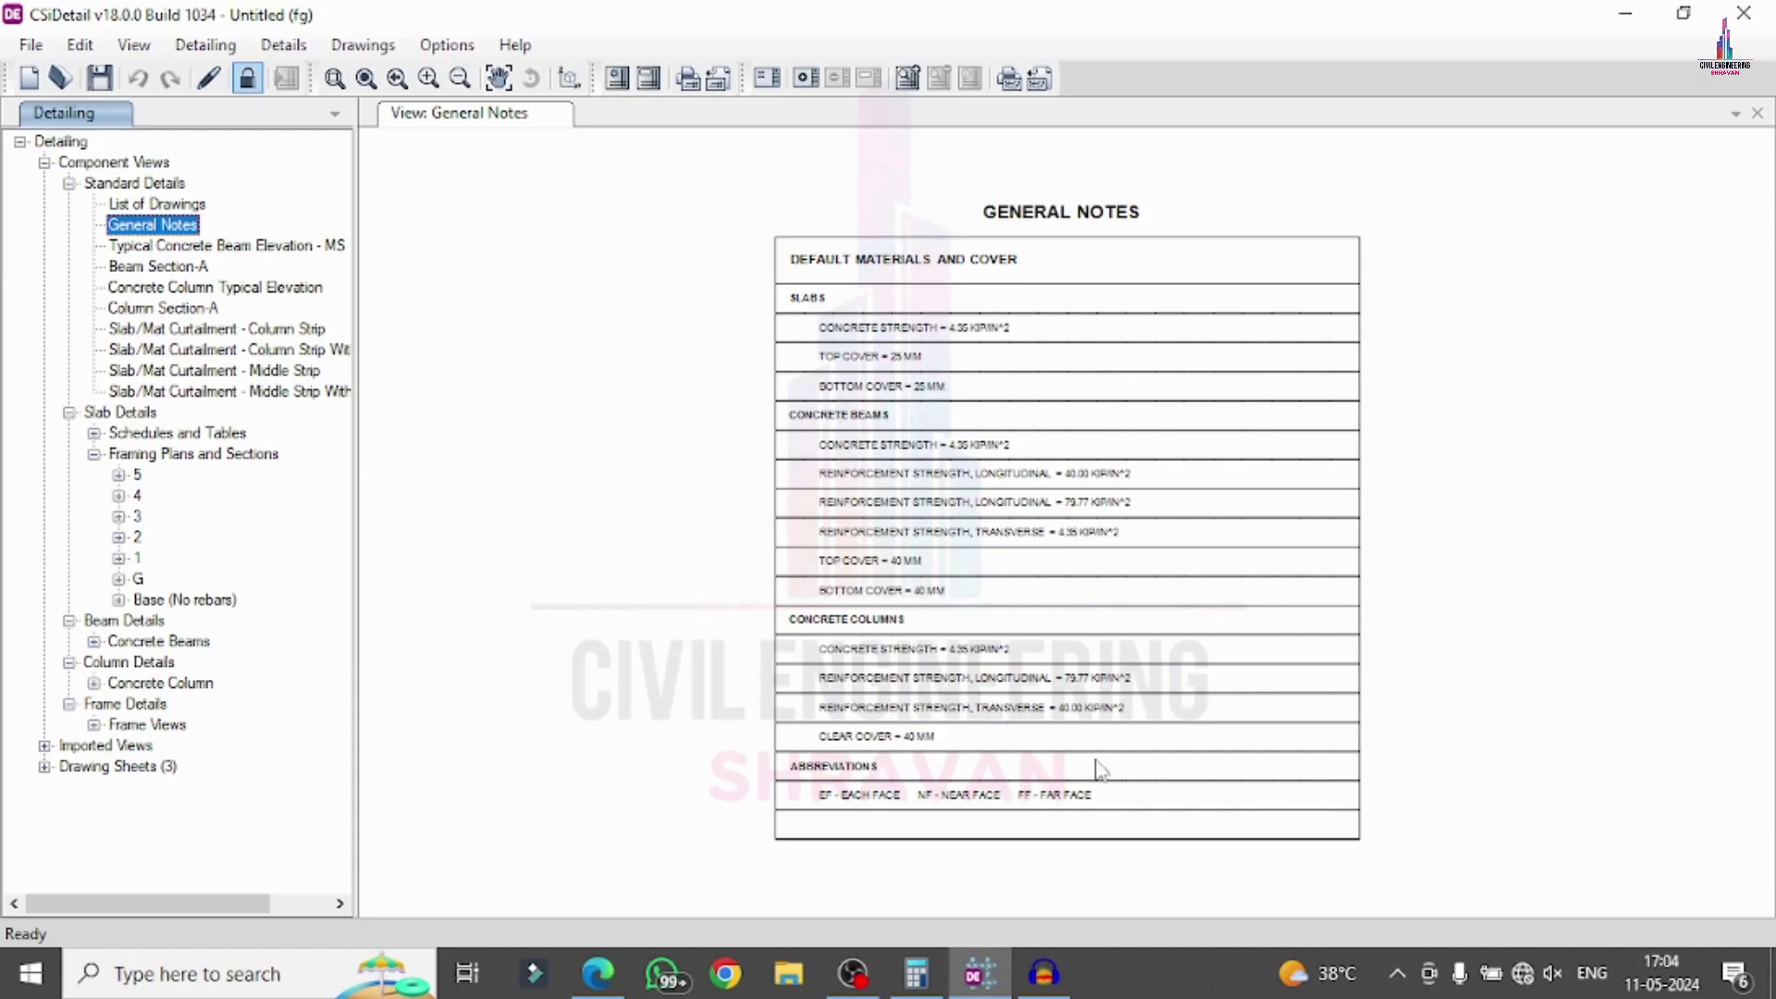
{"action": "scroll", "coordinate": [983, 481], "scroll_direction": "up", "scroll_amount": 3}
{"action": "scroll", "coordinate": [982, 481], "scroll_direction": "up", "scroll_amount": 2}
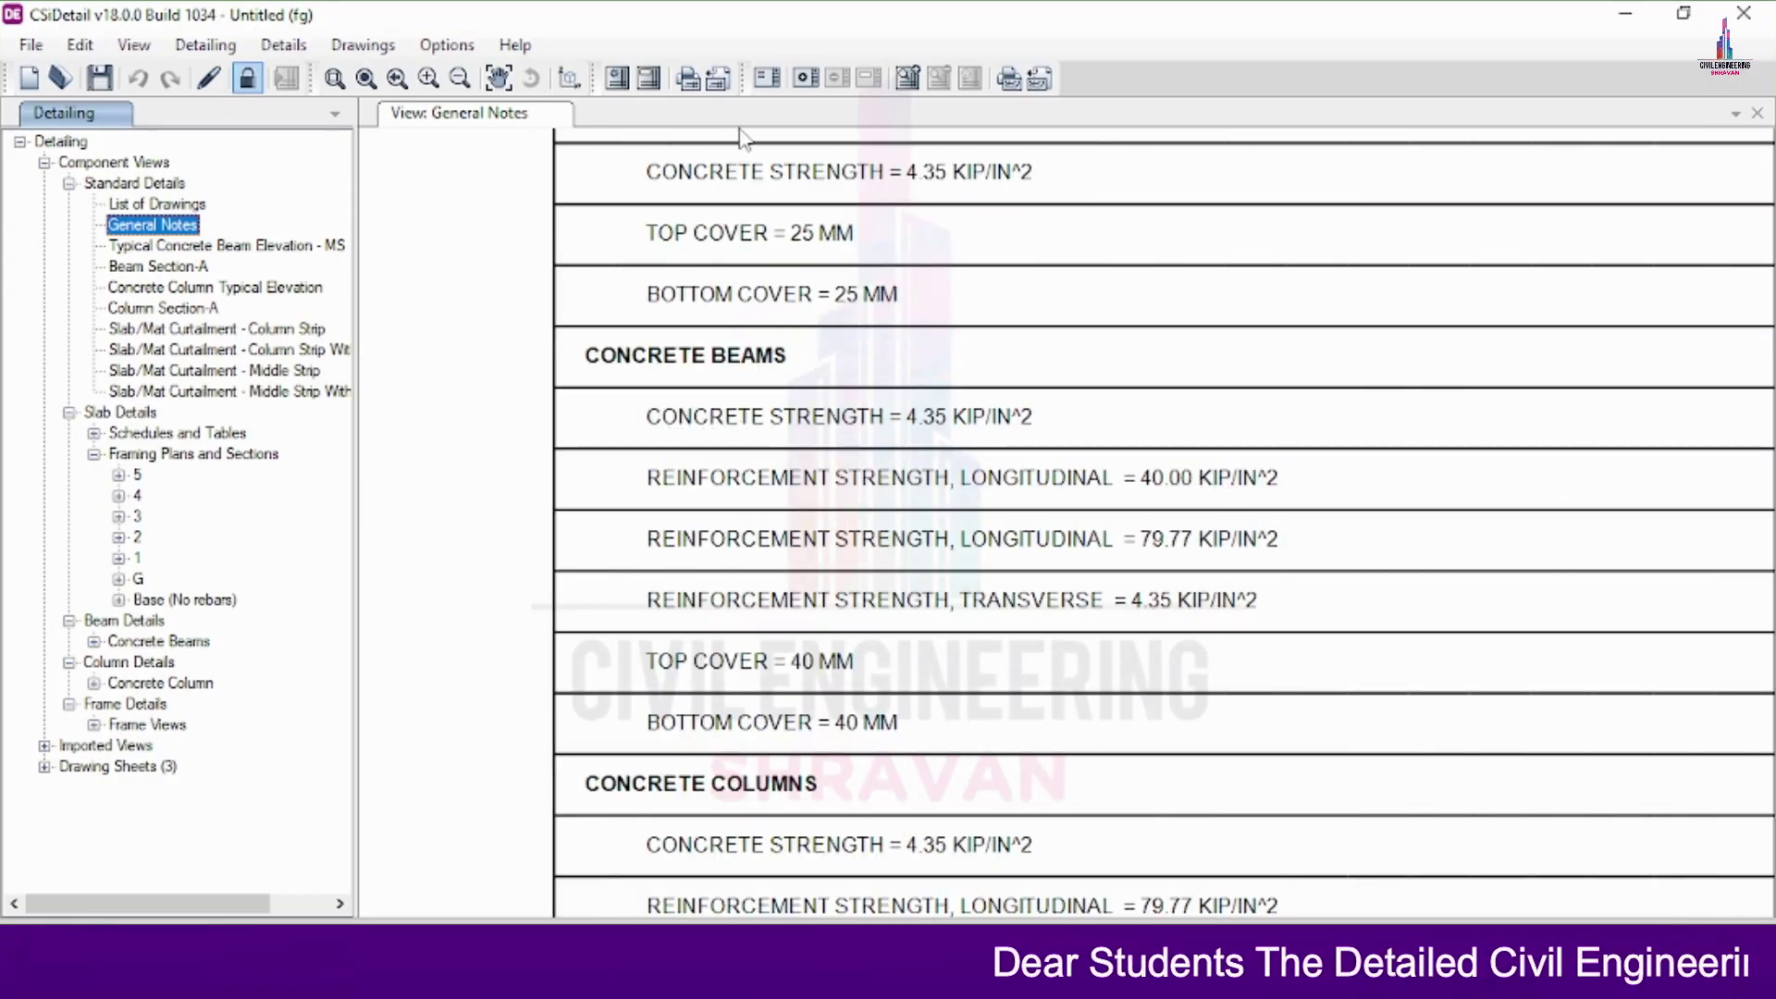
{"action": "scroll", "coordinate": [784, 239], "scroll_direction": "down", "scroll_amount": 5}
{"action": "scroll", "coordinate": [895, 319], "scroll_direction": "down", "scroll_amount": 1}
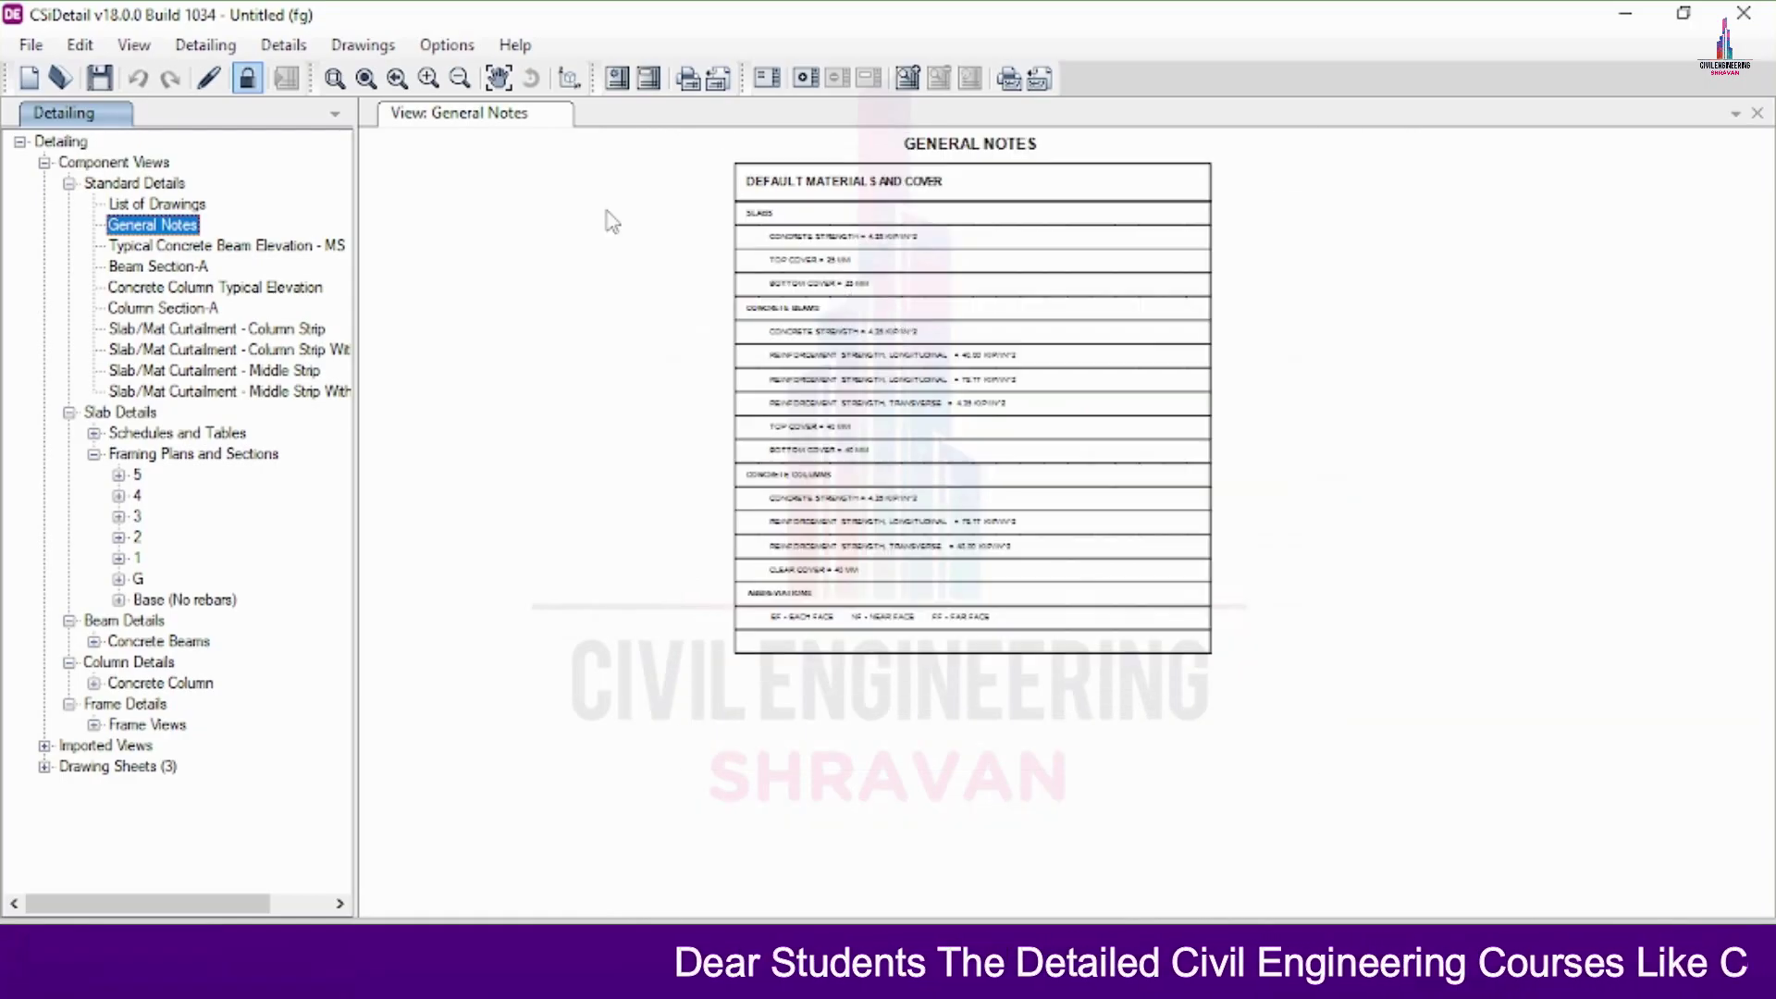
{"action": "left_click", "coordinate": [220, 257]}
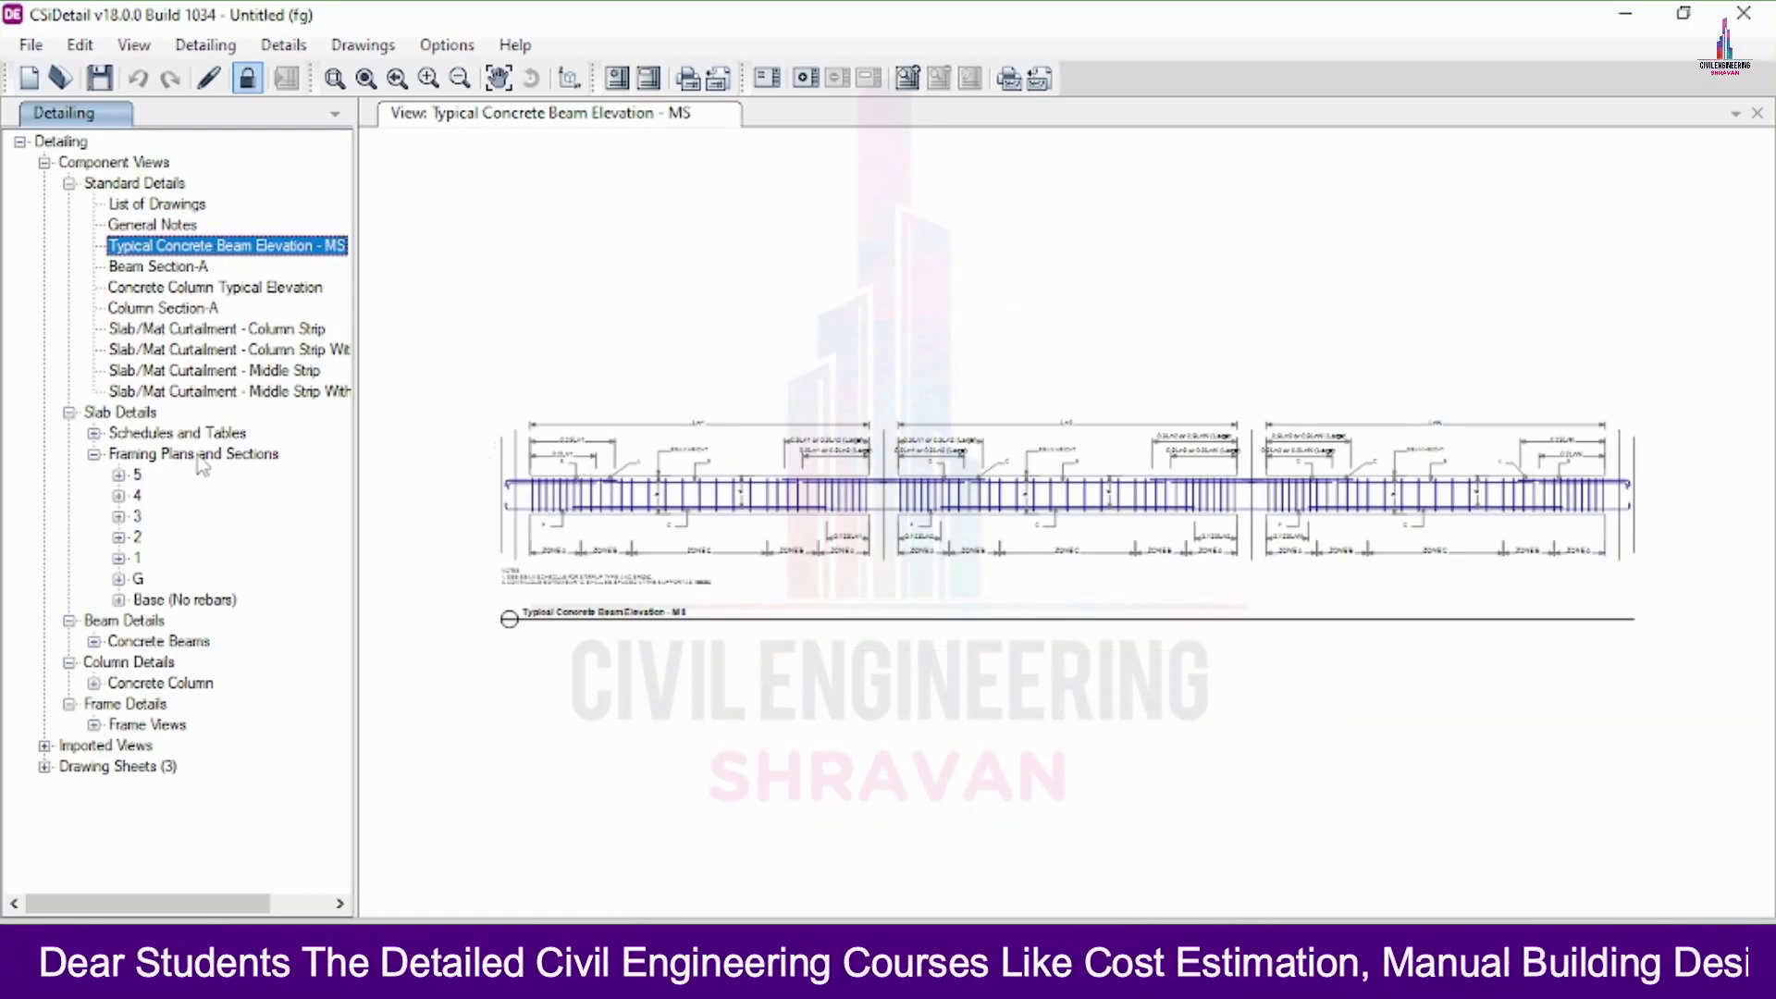
- Open Beam Section-A, Concrete Column Typical Elevation, Column Section-A, then Slab/Mat Curtailment - Column Strip
{"action": "scroll", "coordinate": [547, 513], "scroll_direction": "up", "scroll_amount": 4}
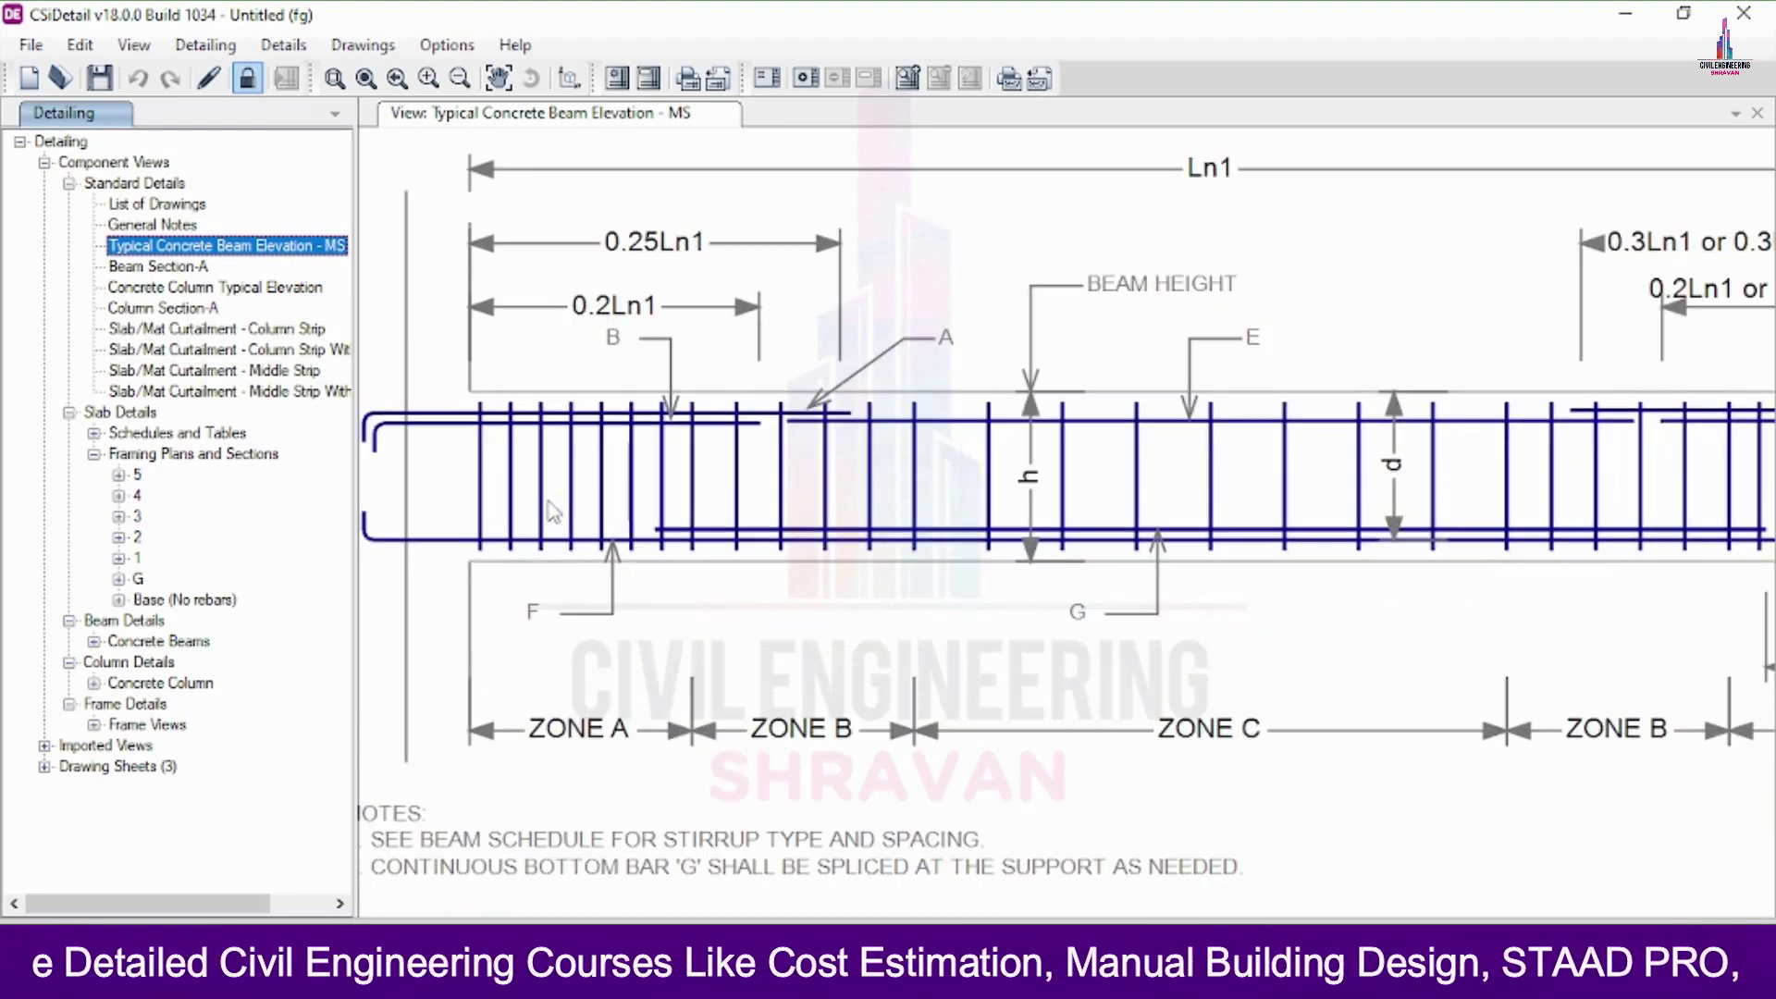
{"action": "scroll", "coordinate": [698, 442], "scroll_direction": "down", "scroll_amount": 5}
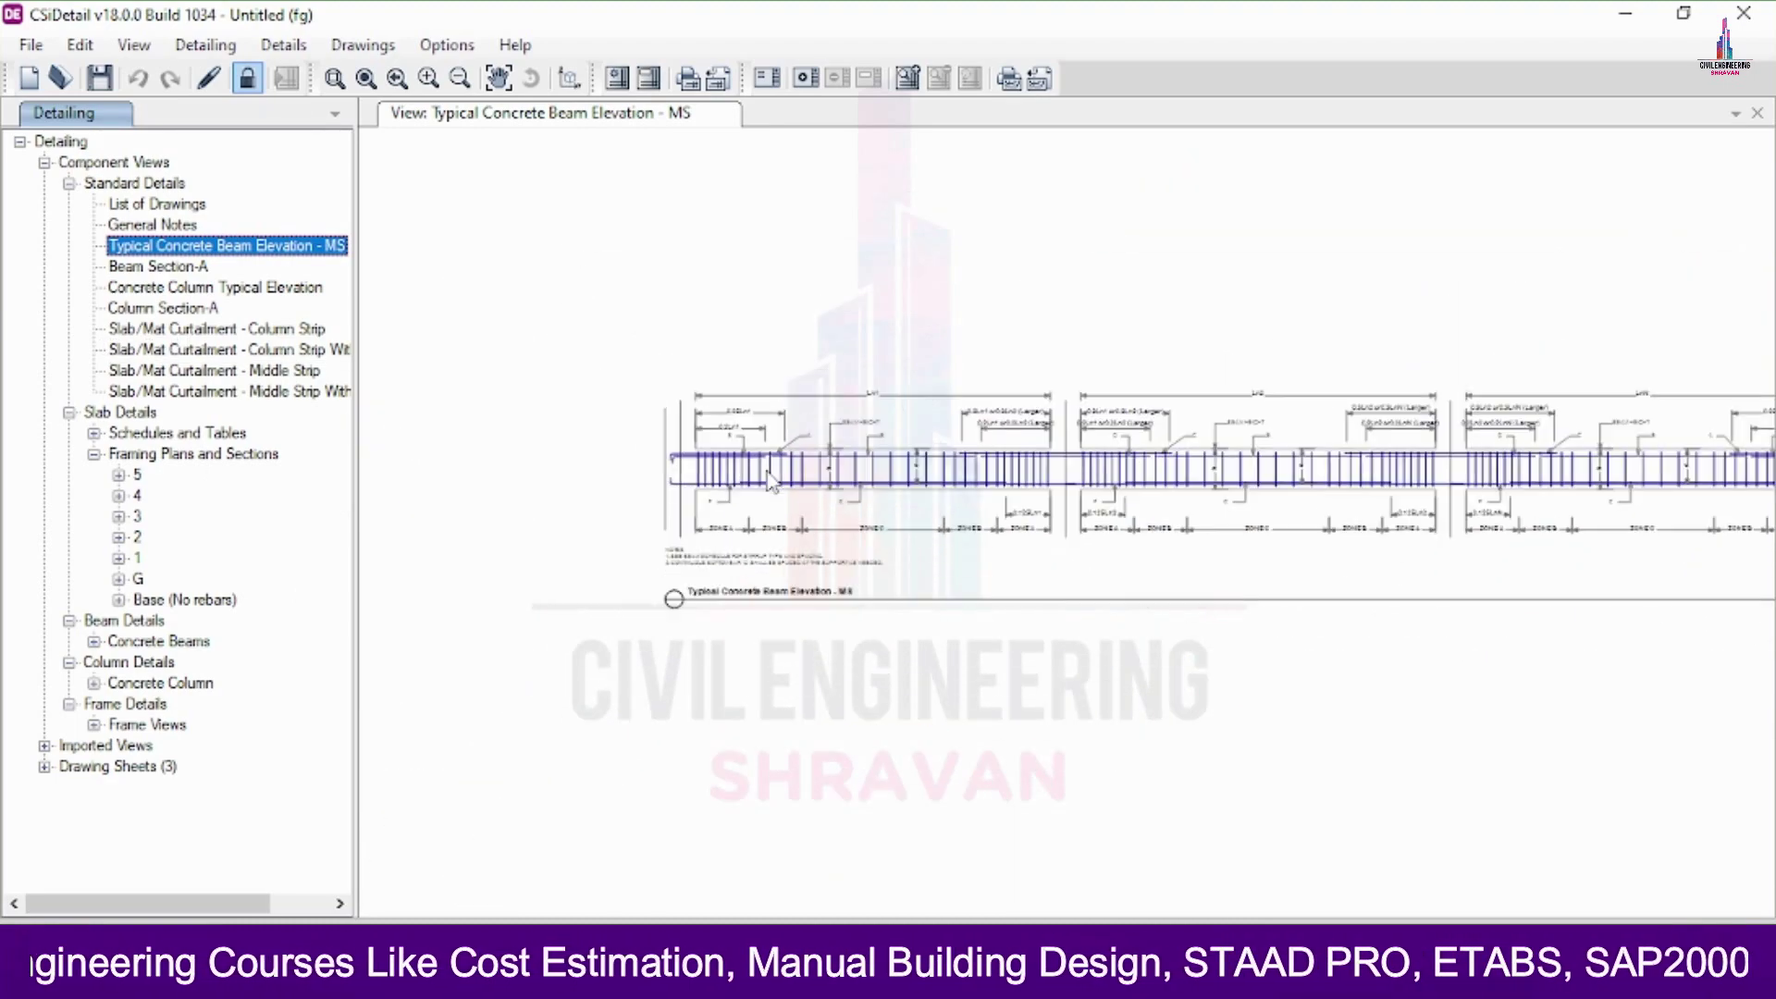
{"action": "left_click", "coordinate": [172, 267]}
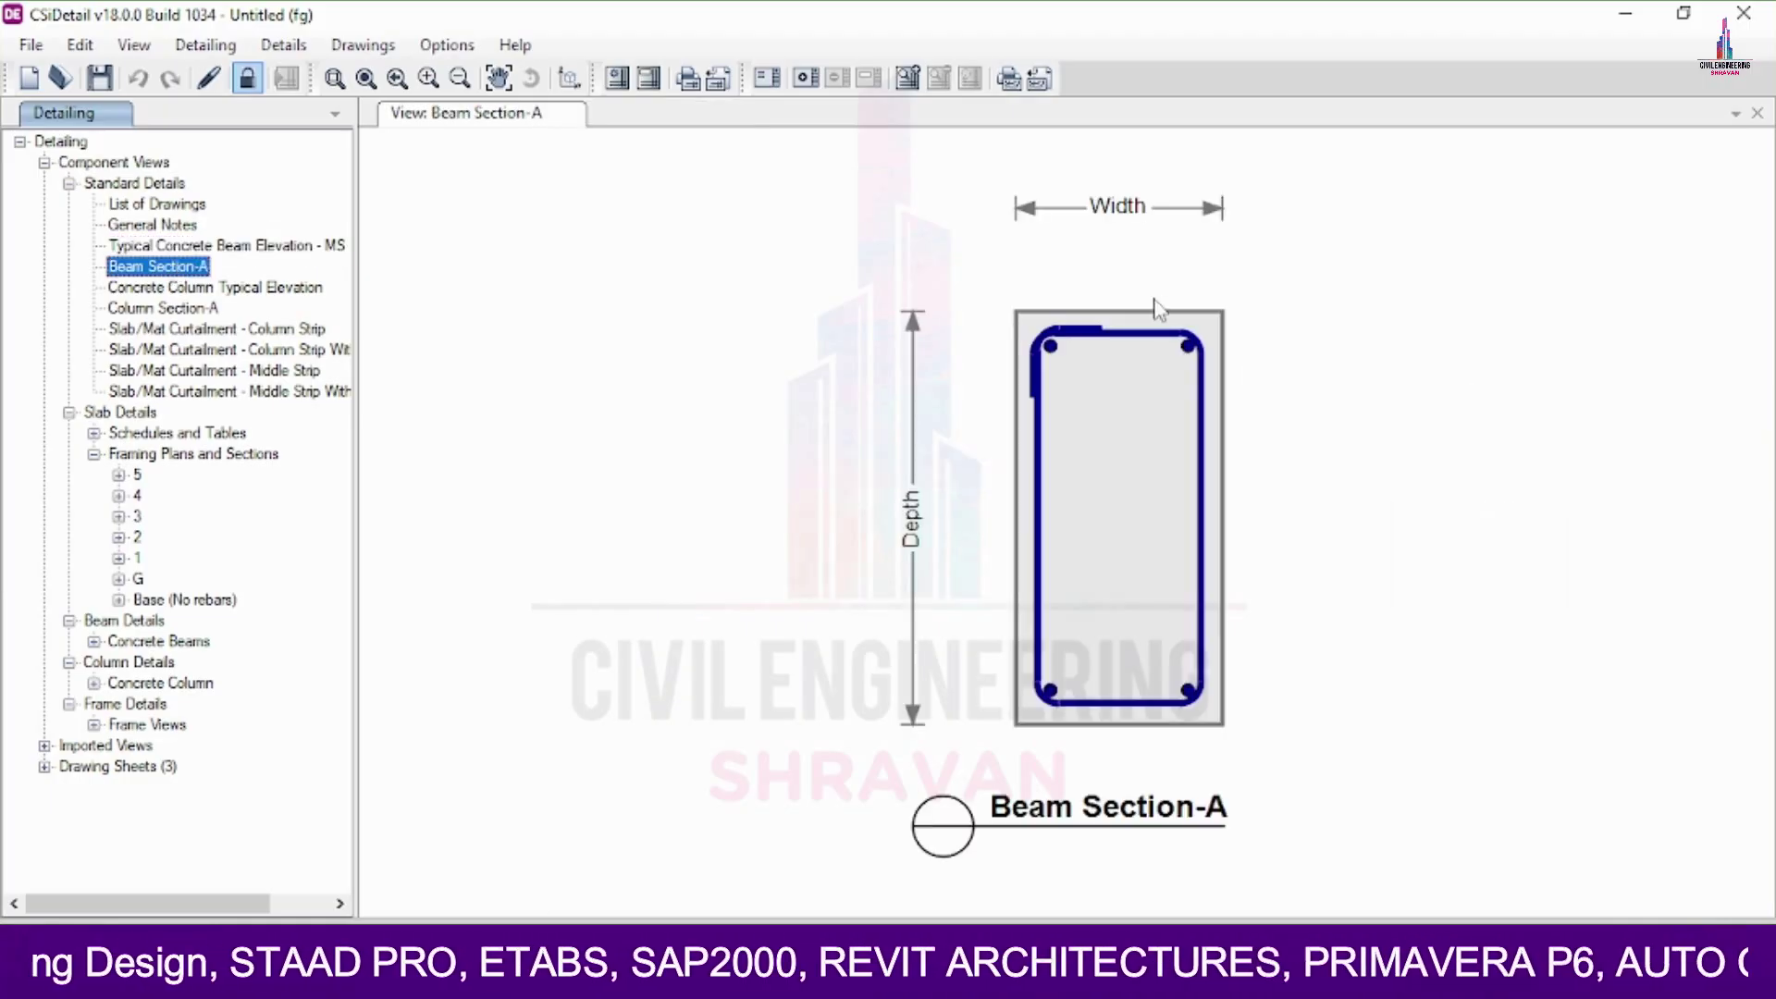
{"action": "left_click", "coordinate": [201, 288]}
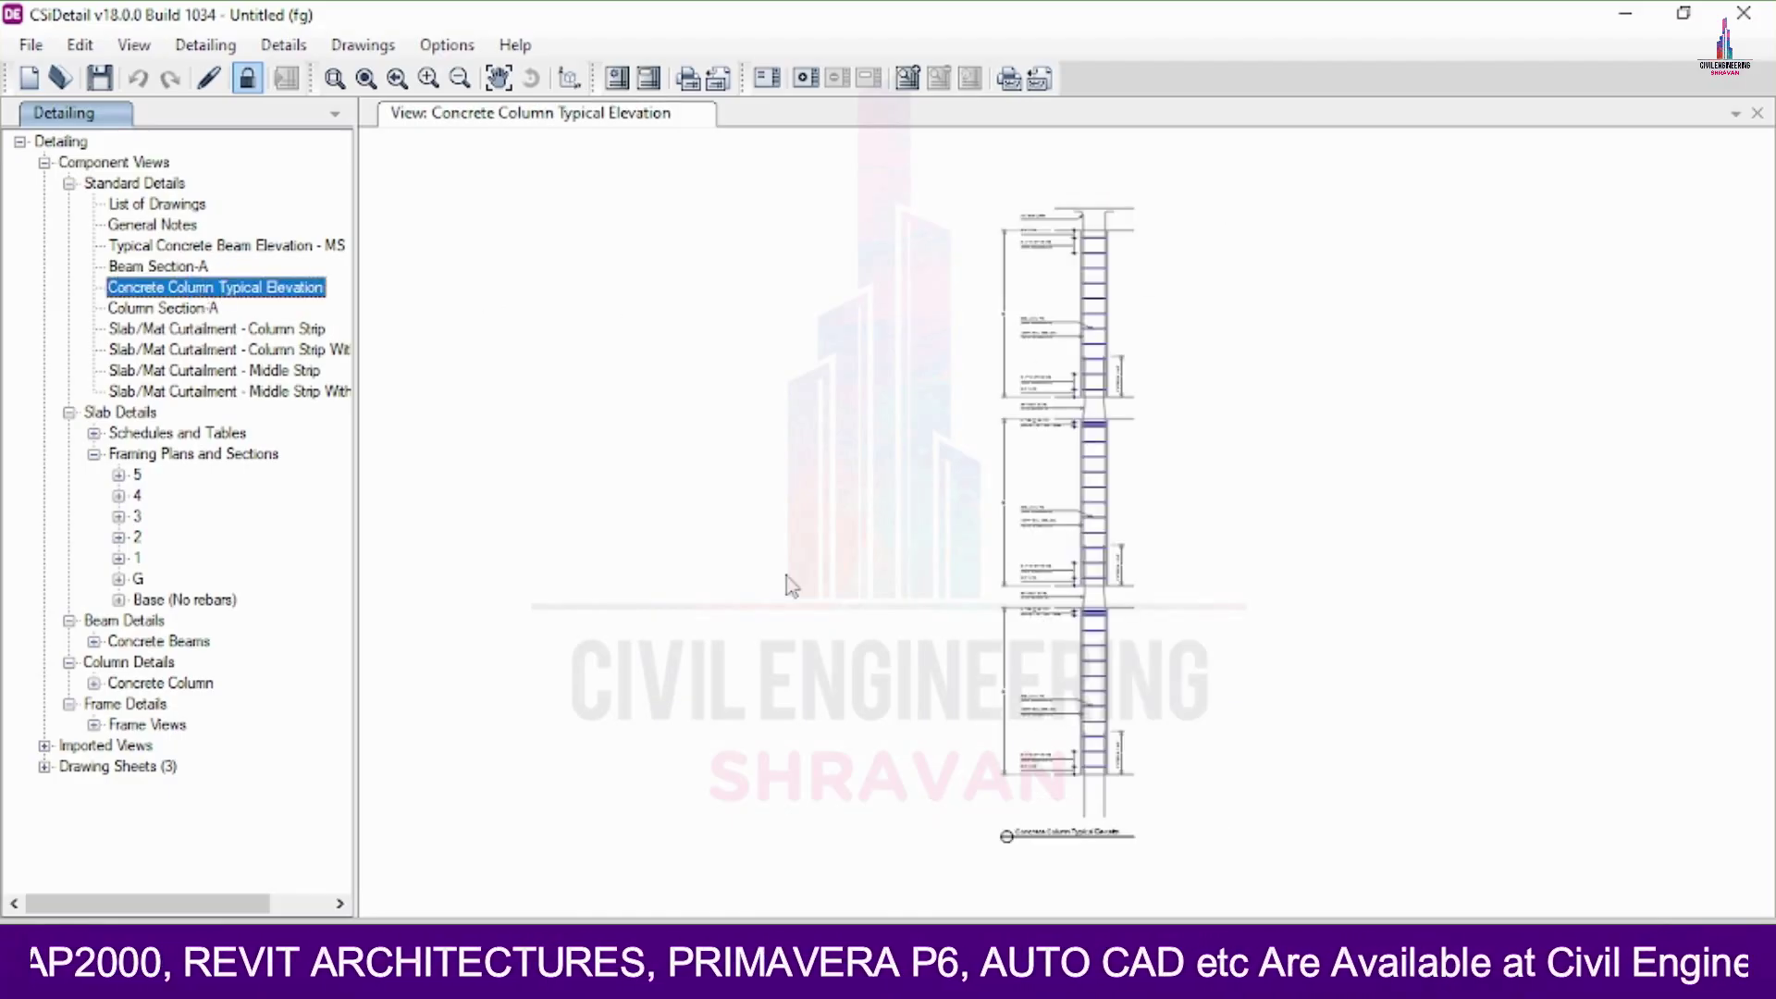
{"action": "left_click", "coordinate": [137, 309]}
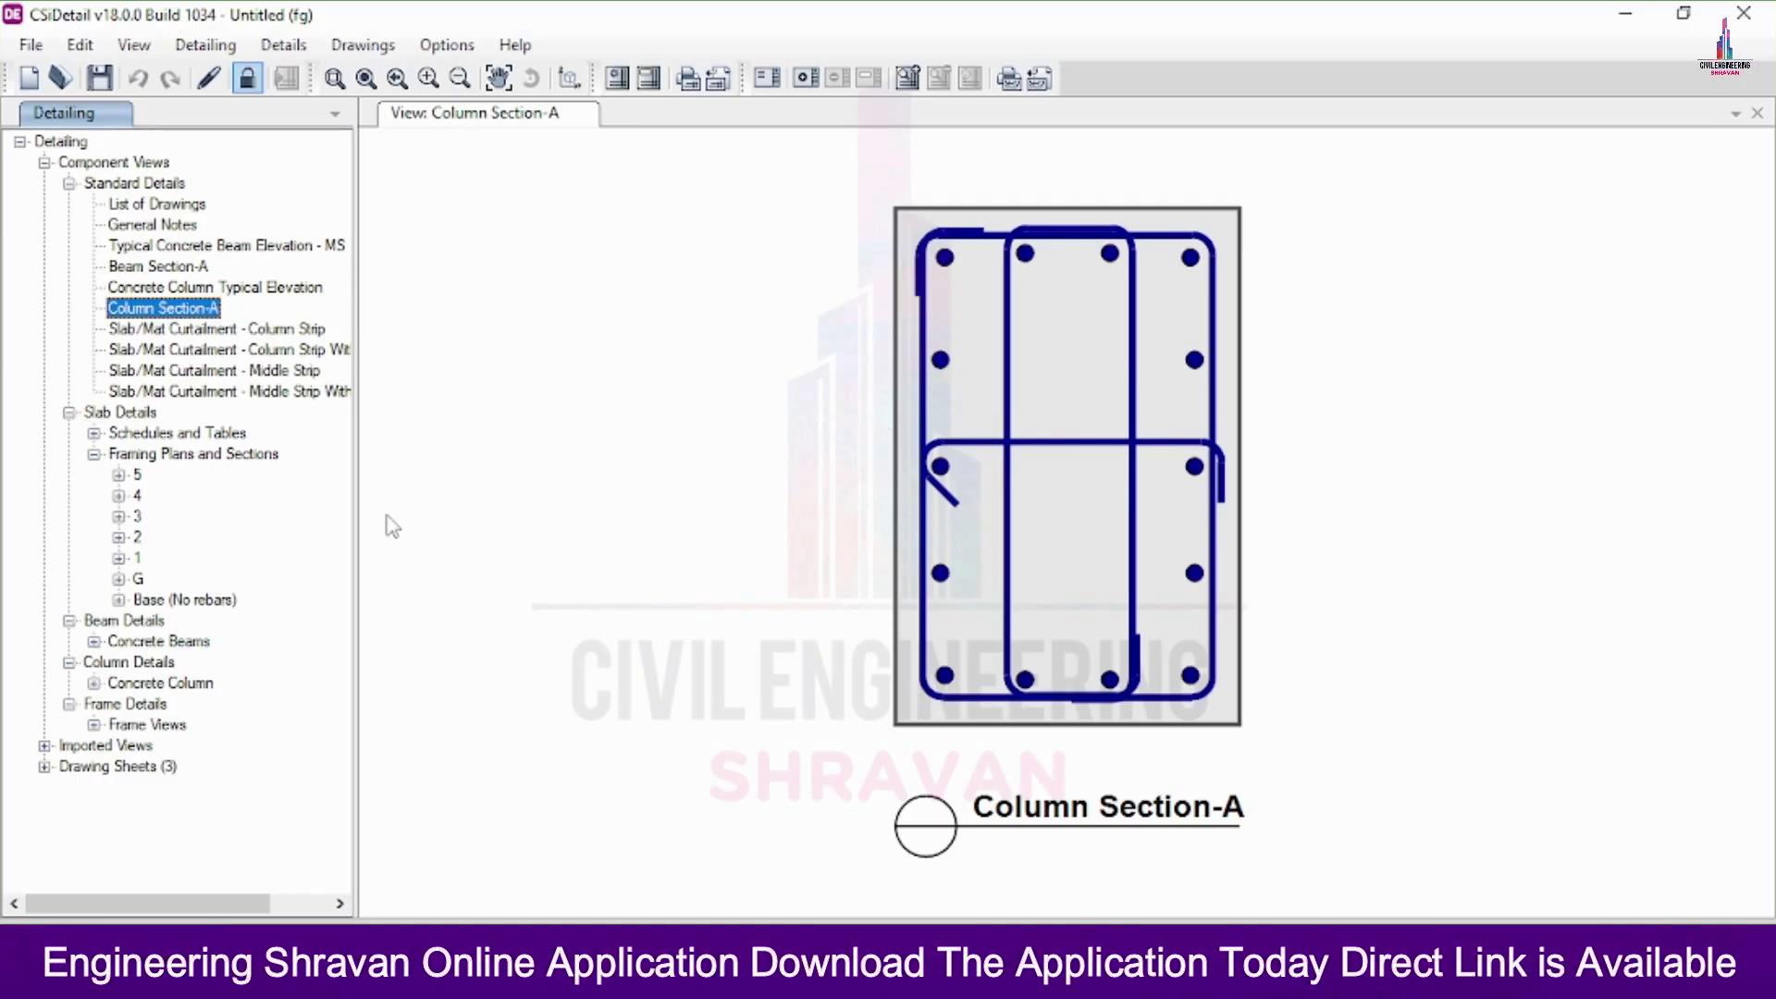
{"action": "left_click", "coordinate": [190, 330]}
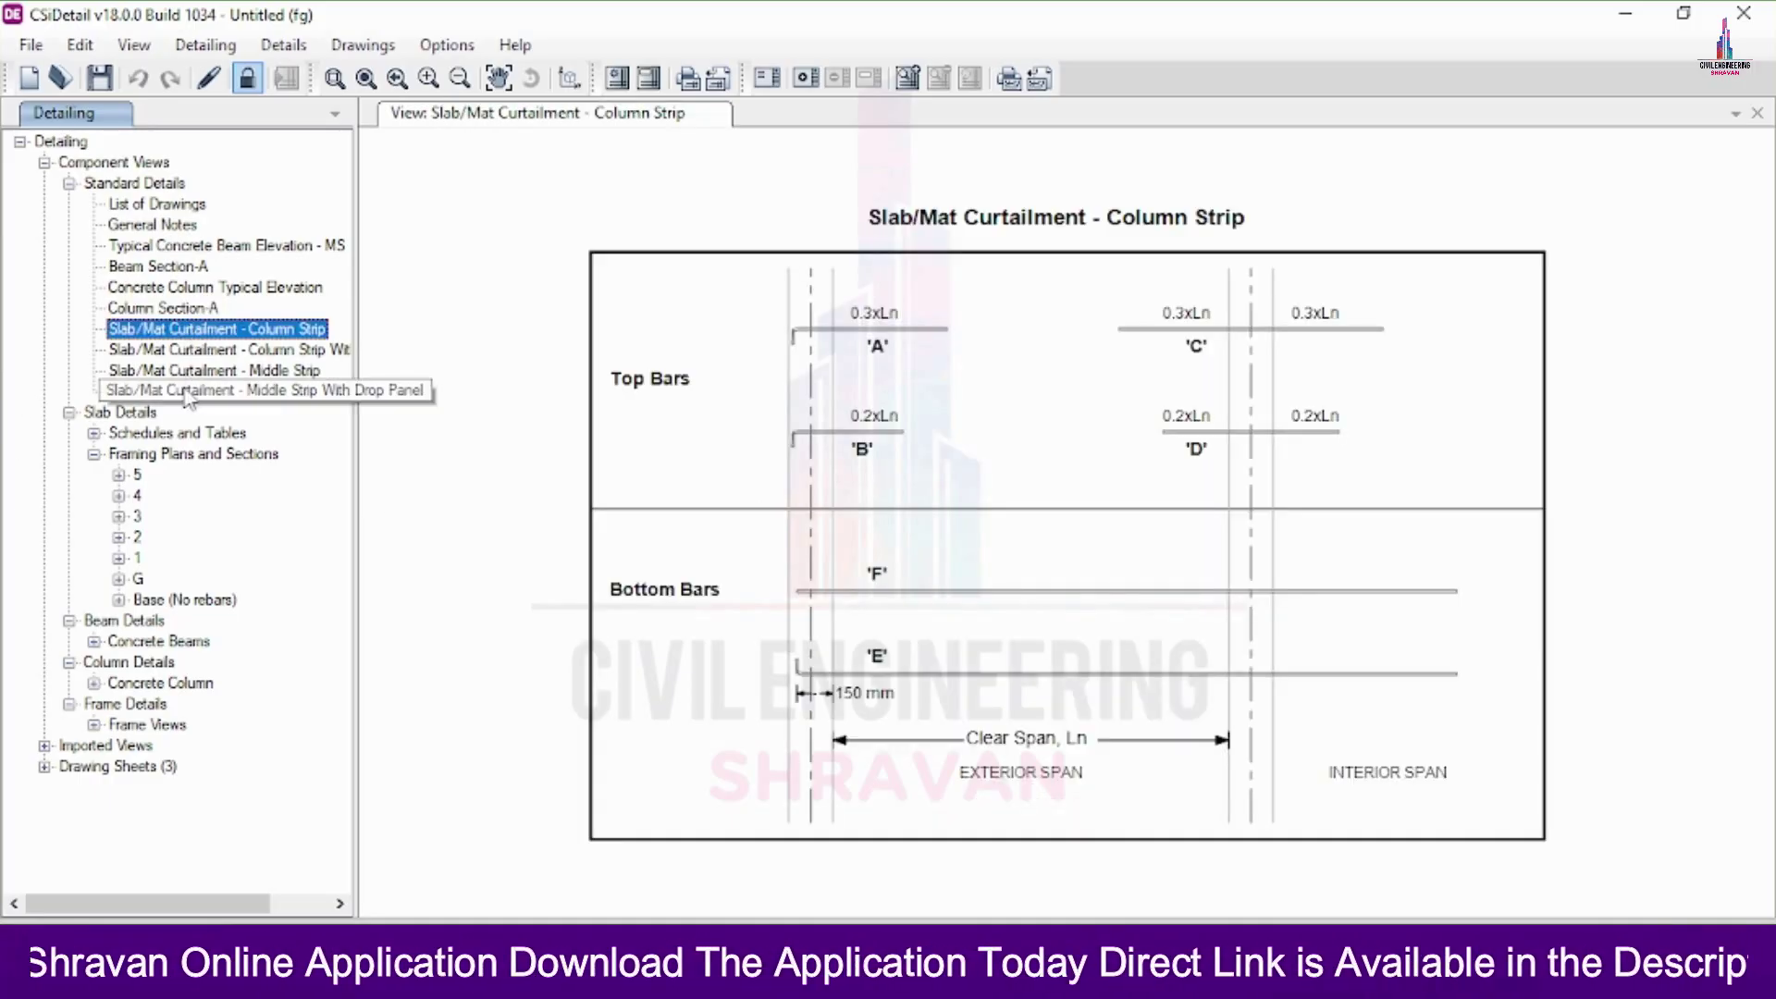
- View the drop-panel curtailment detail, then open the Floor Slab Bill of Materials (1,680.00 SQ M, 8,851 KG)
{"action": "left_click", "coordinate": [330, 351]}
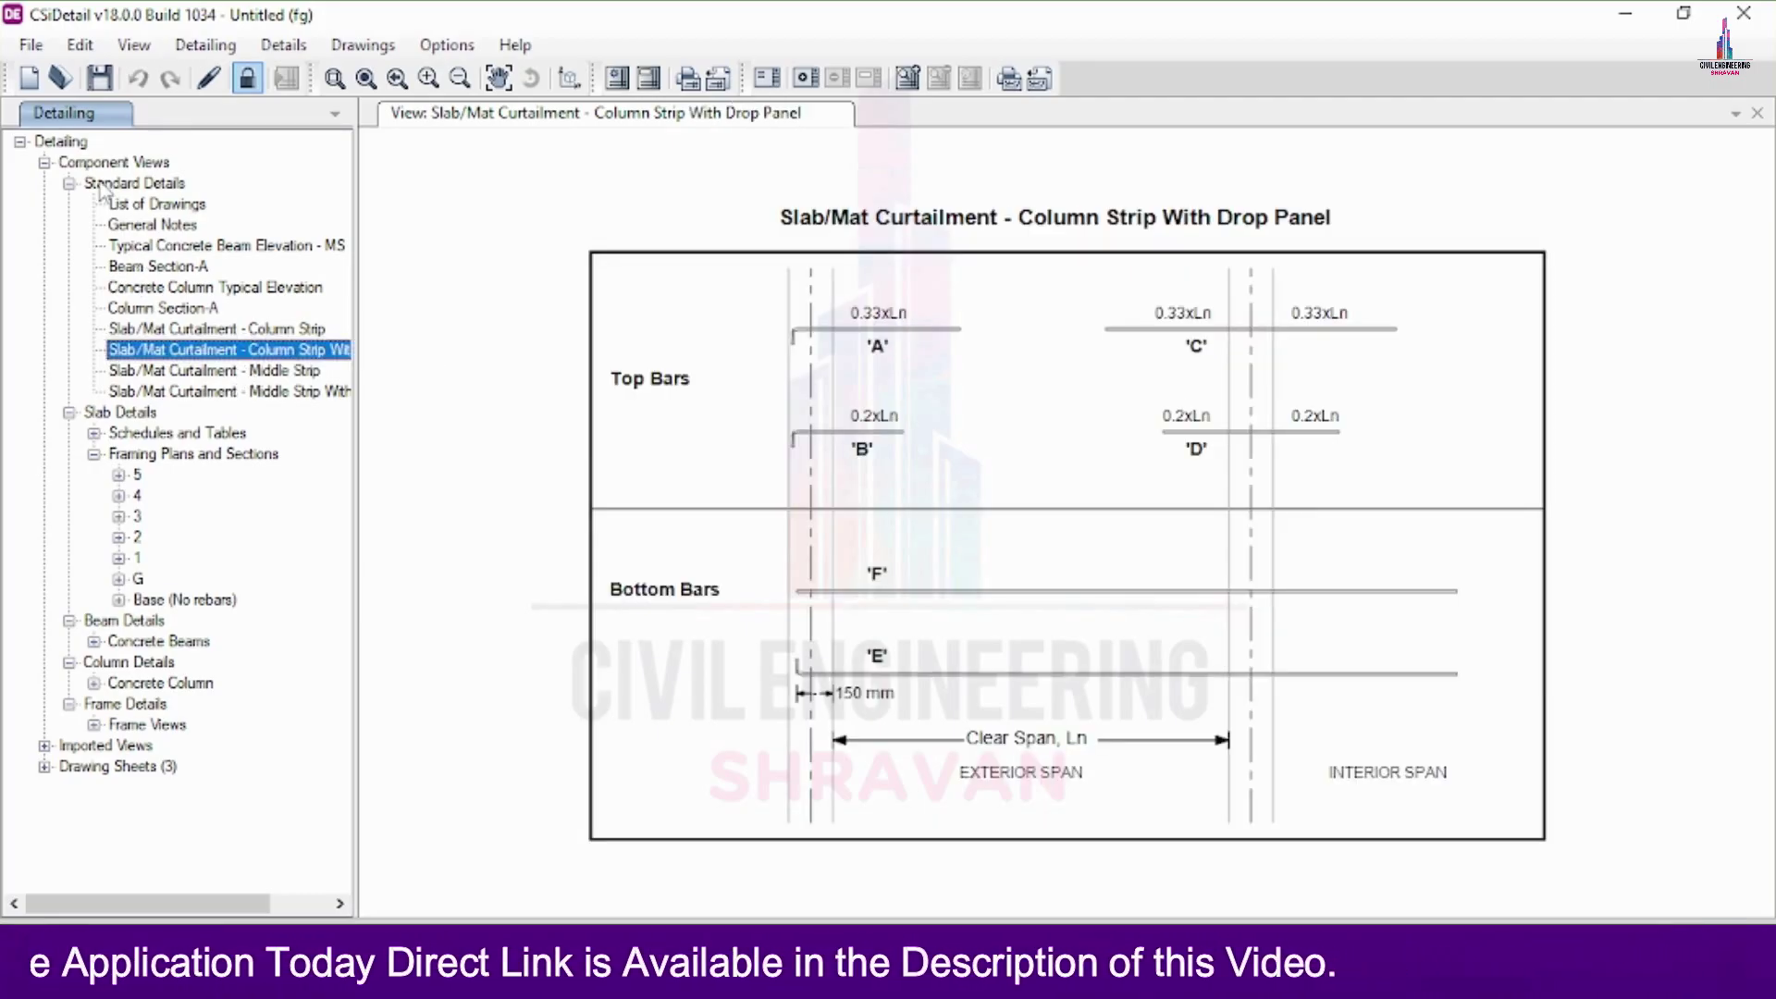
{"action": "left_click", "coordinate": [70, 183]}
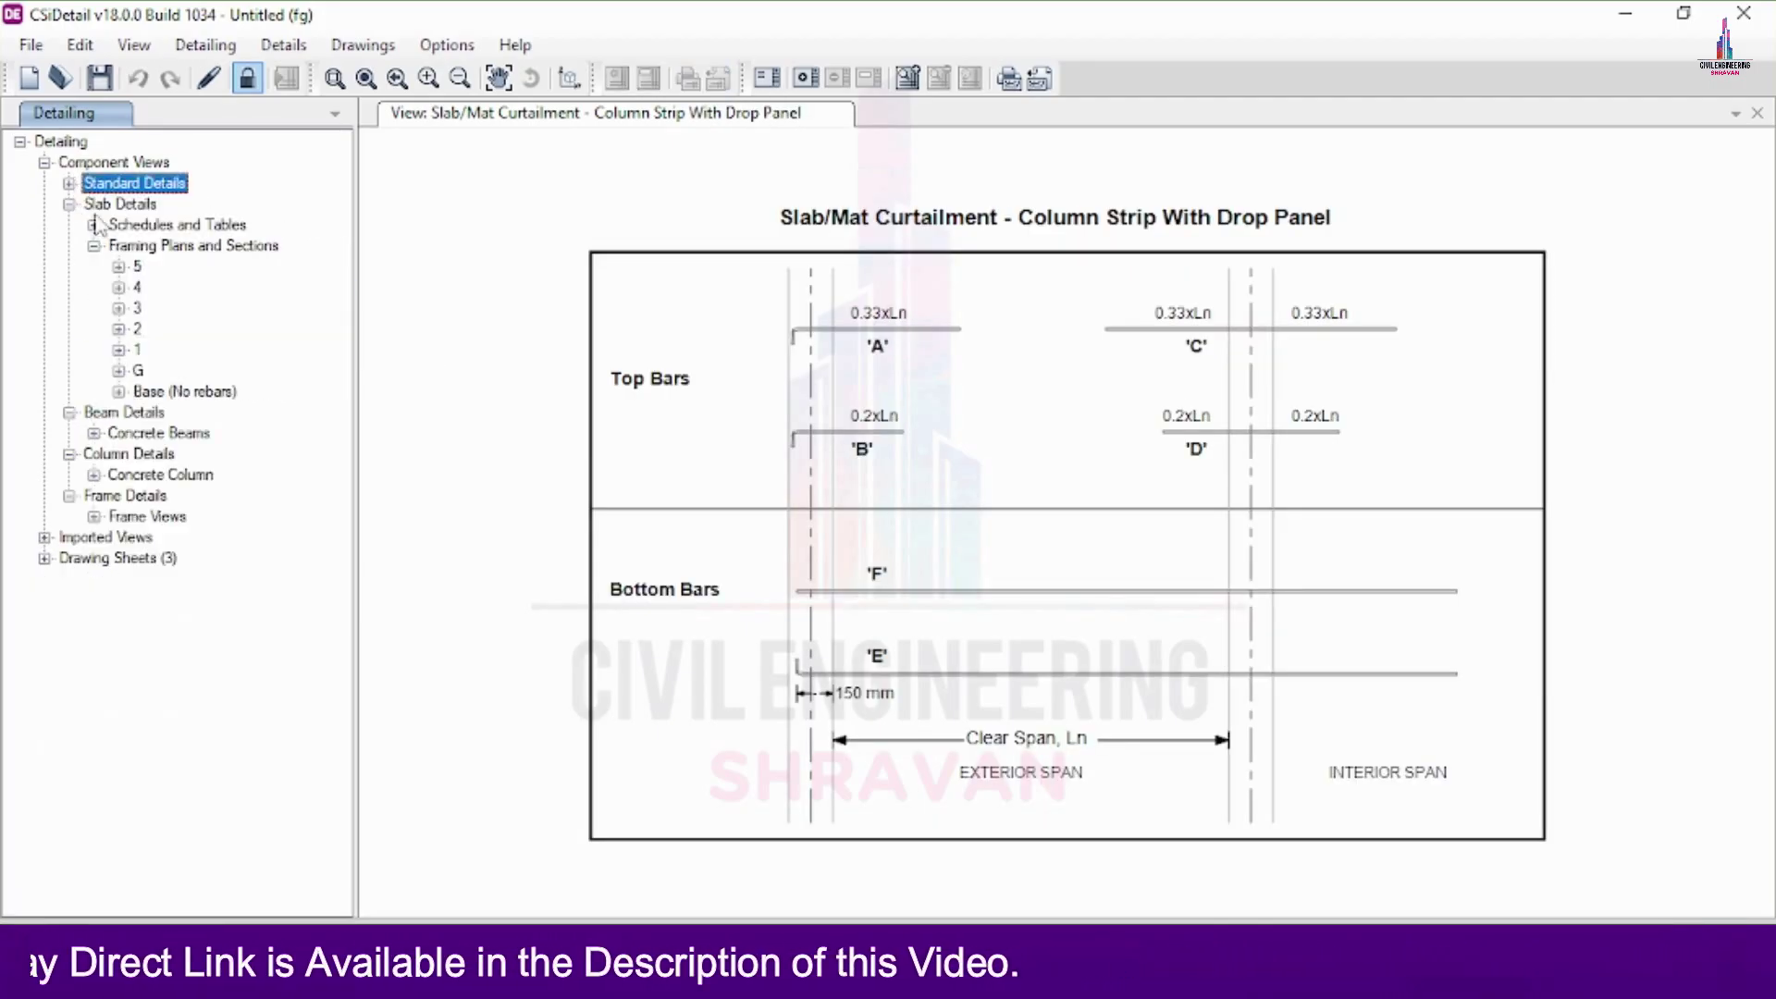
{"action": "left_click", "coordinate": [69, 205]}
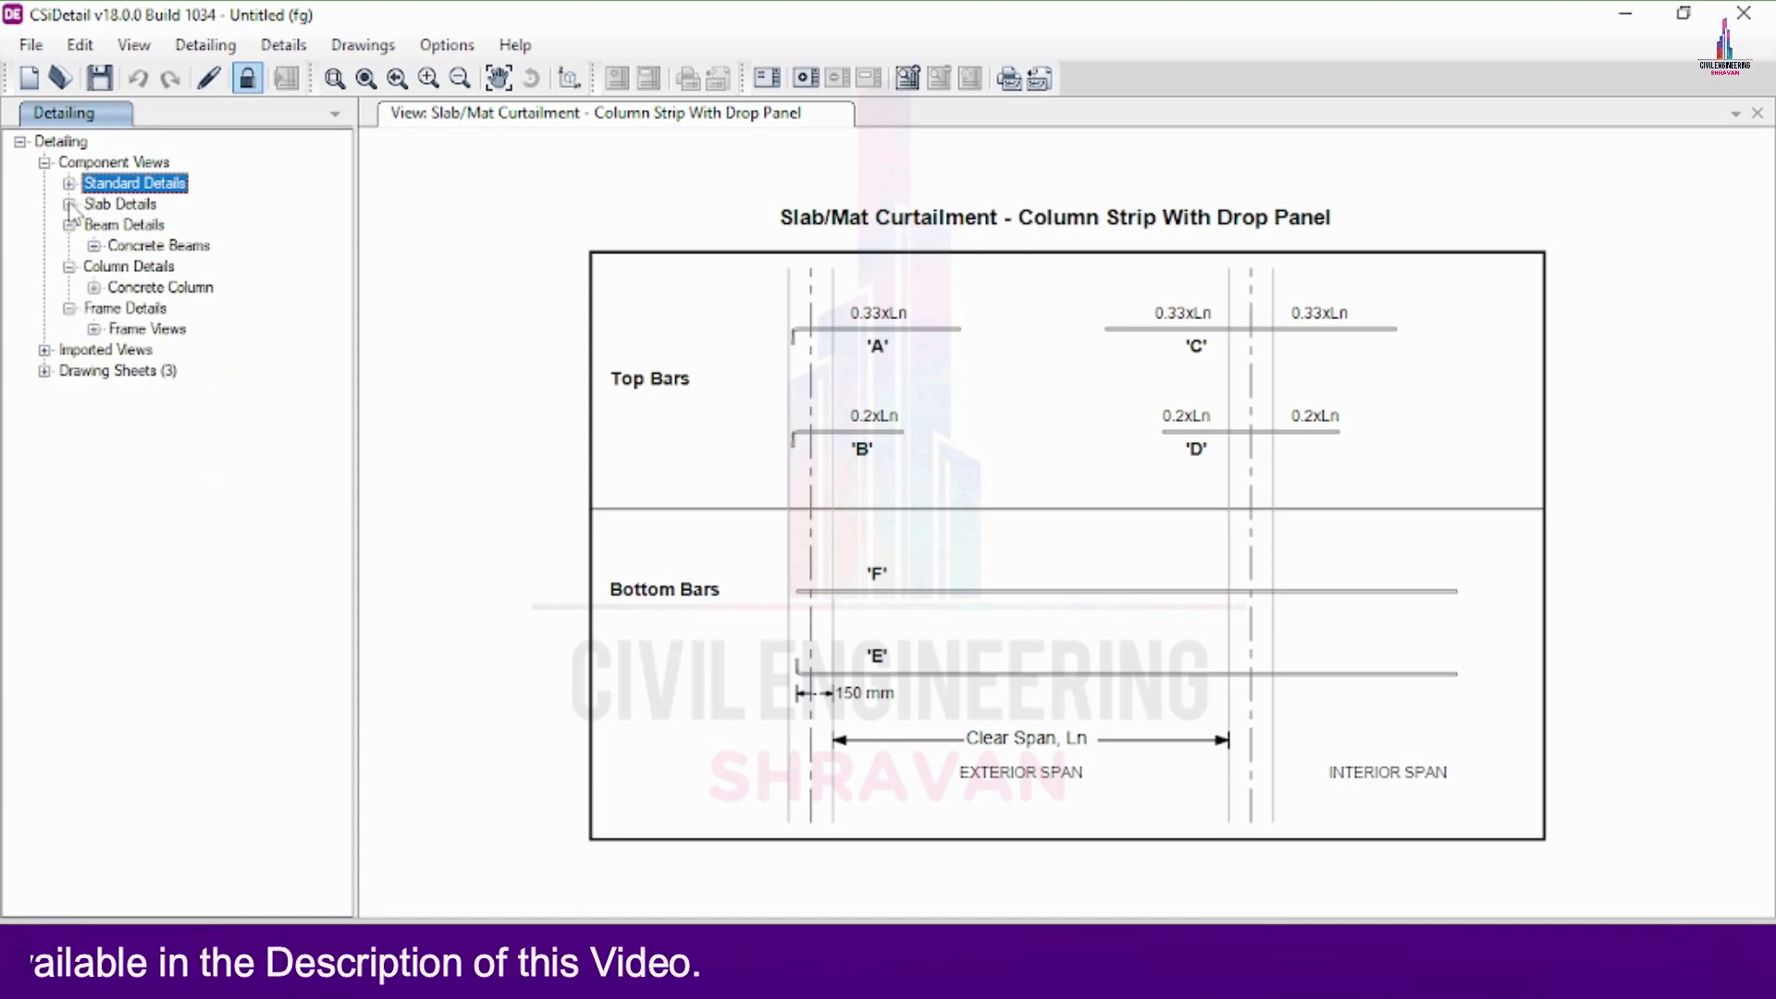
{"action": "left_click", "coordinate": [69, 204]}
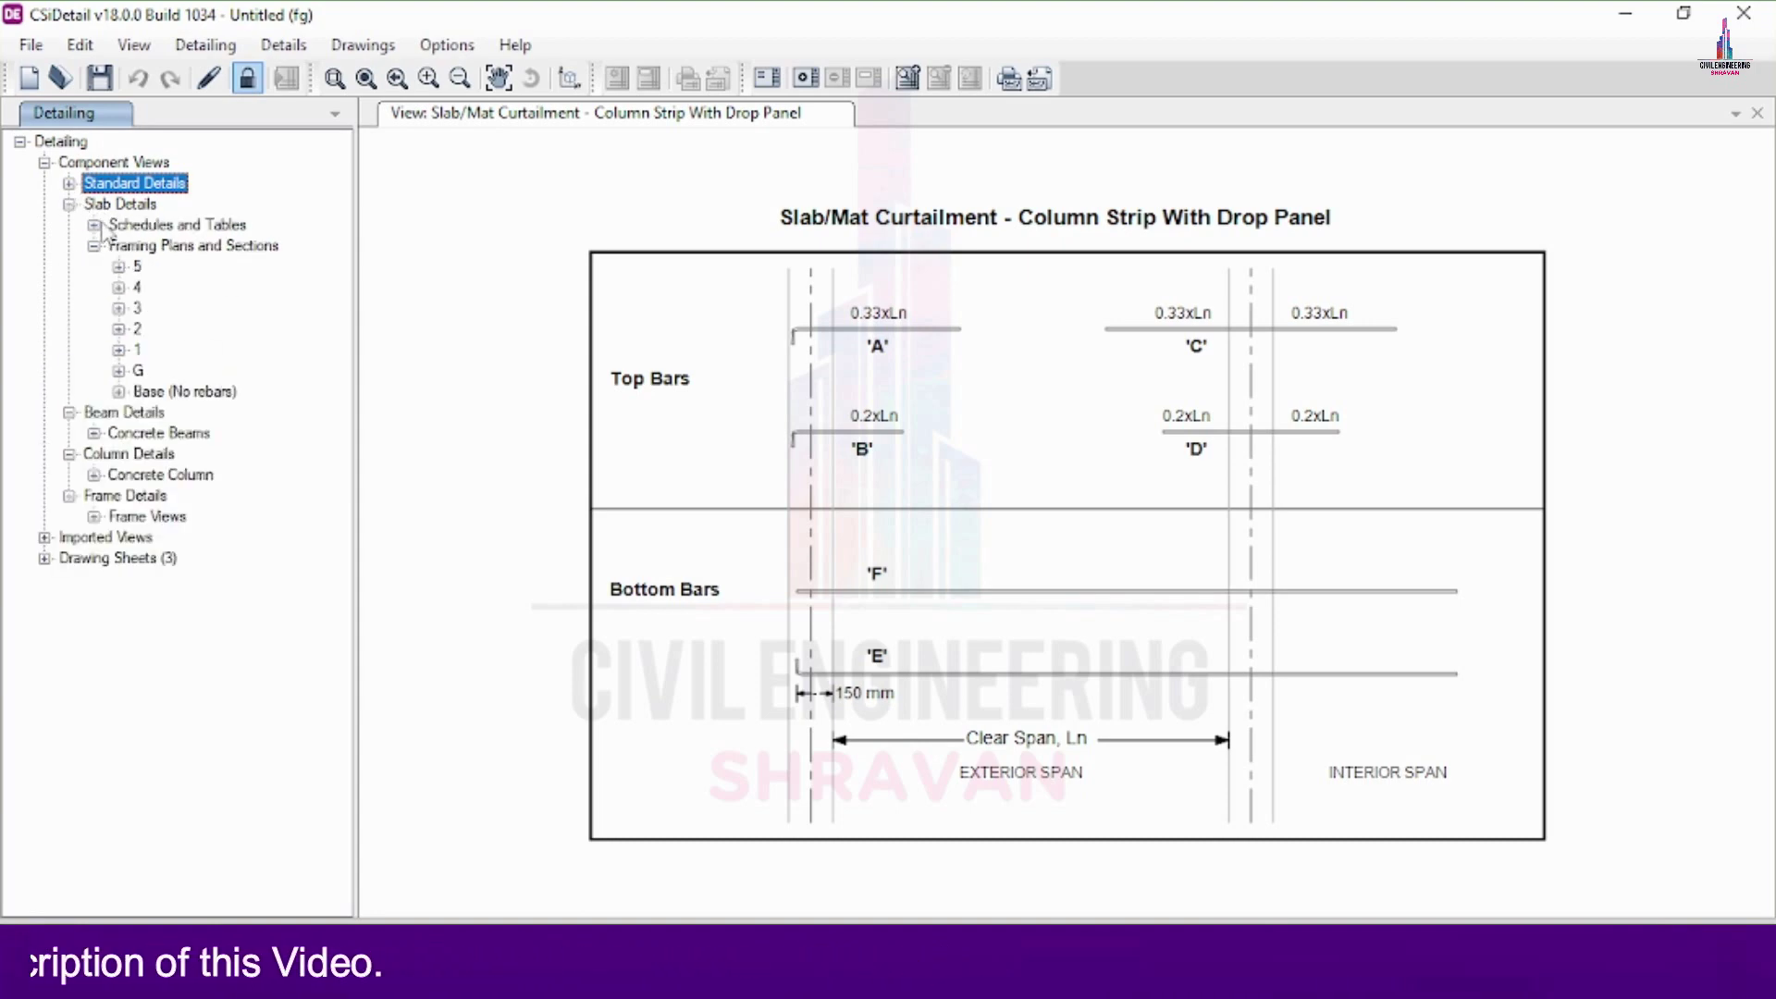
{"action": "left_click", "coordinate": [94, 224]}
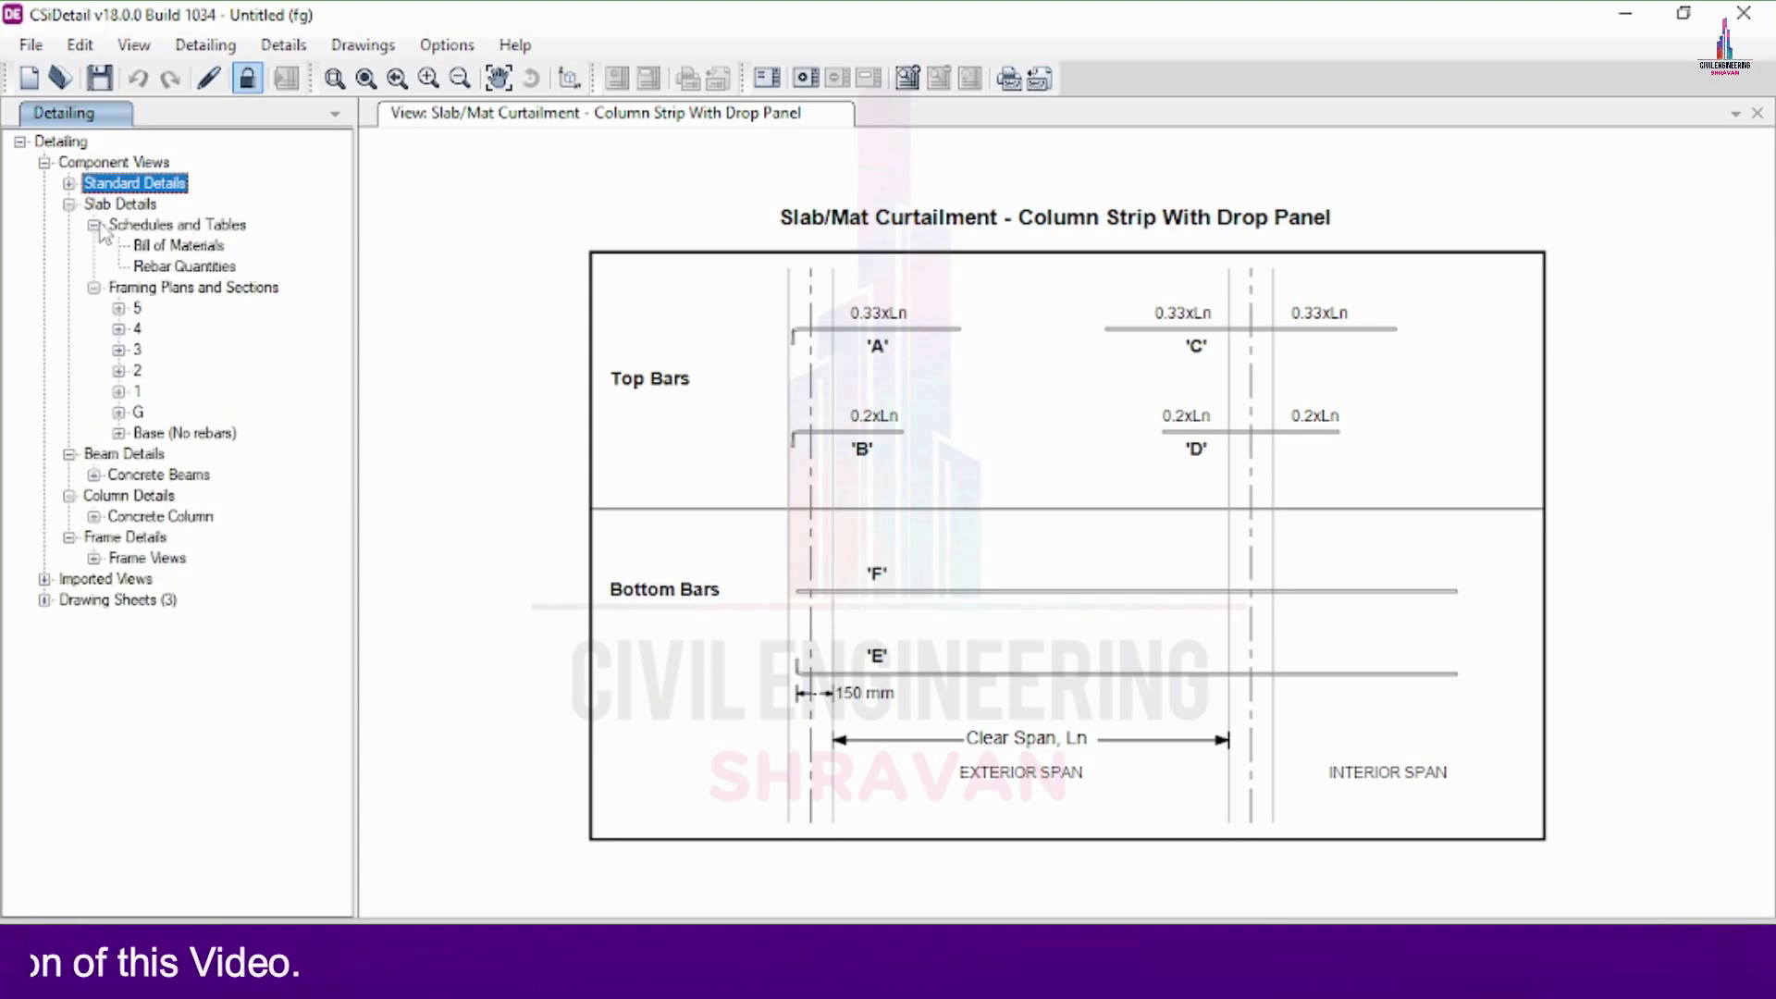
{"action": "left_click", "coordinate": [157, 248]}
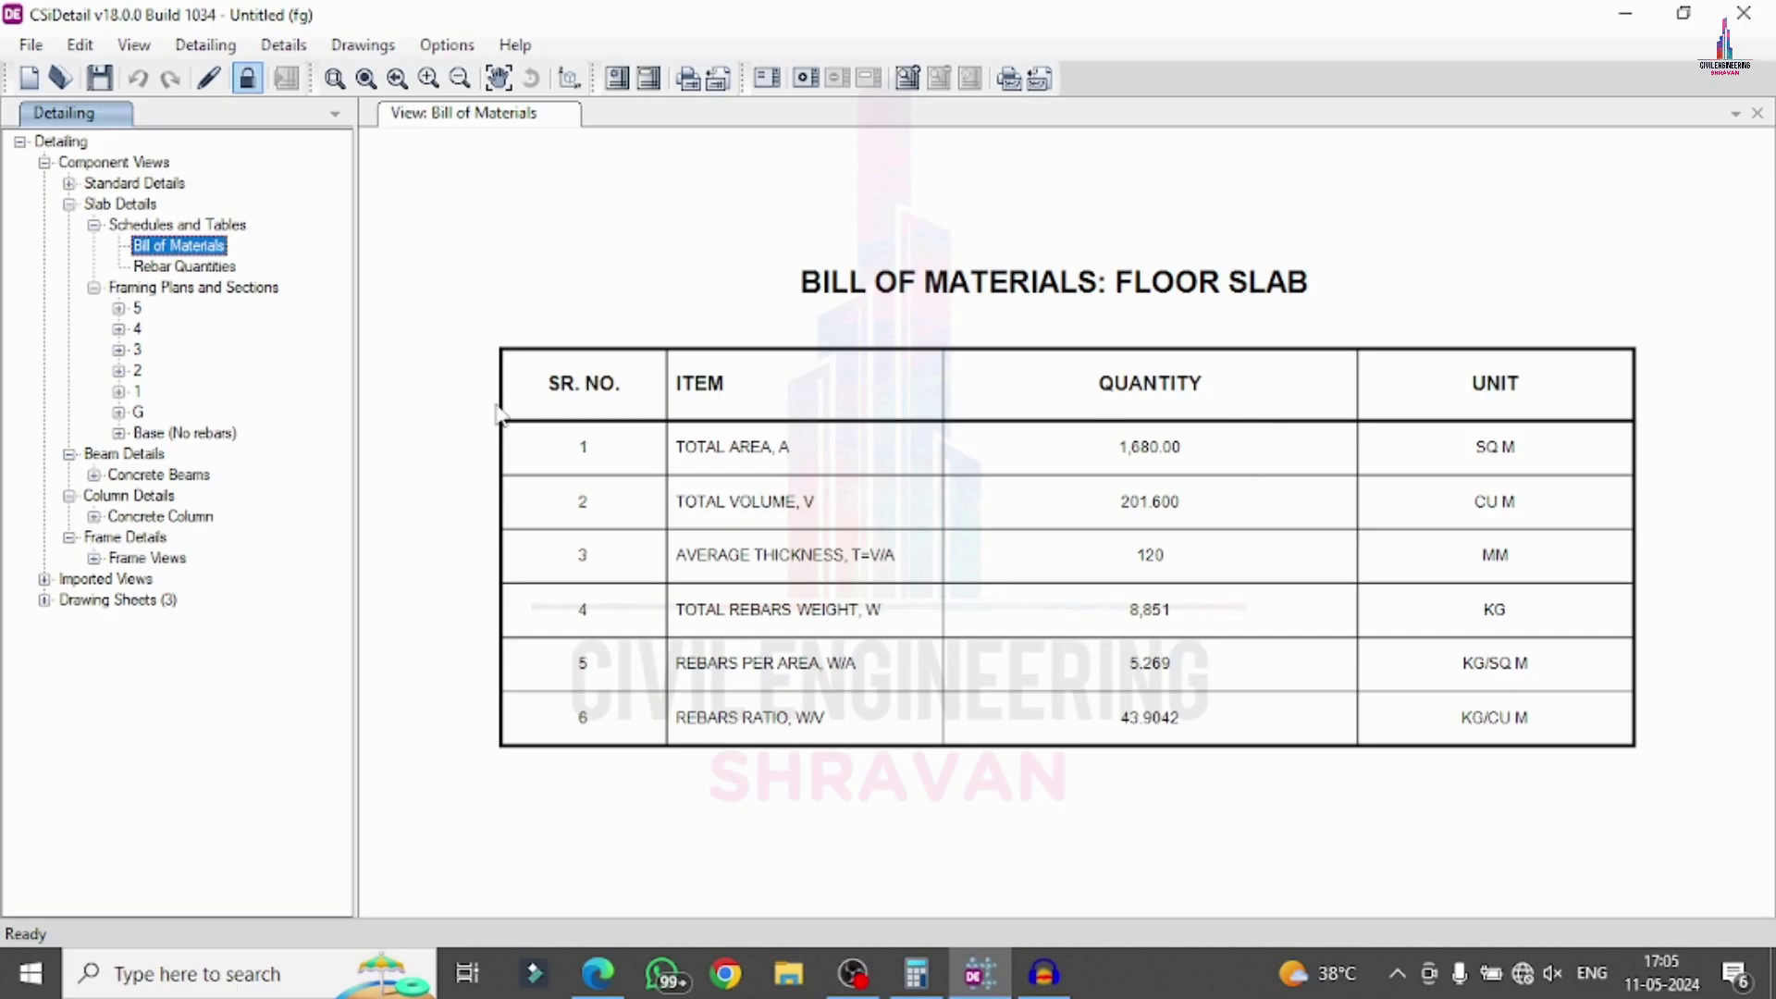
- Check the slab Rebar Quantities, then open Floor Framing Plan - 5 (EL. 18300 mm)
{"action": "left_click", "coordinate": [148, 269]}
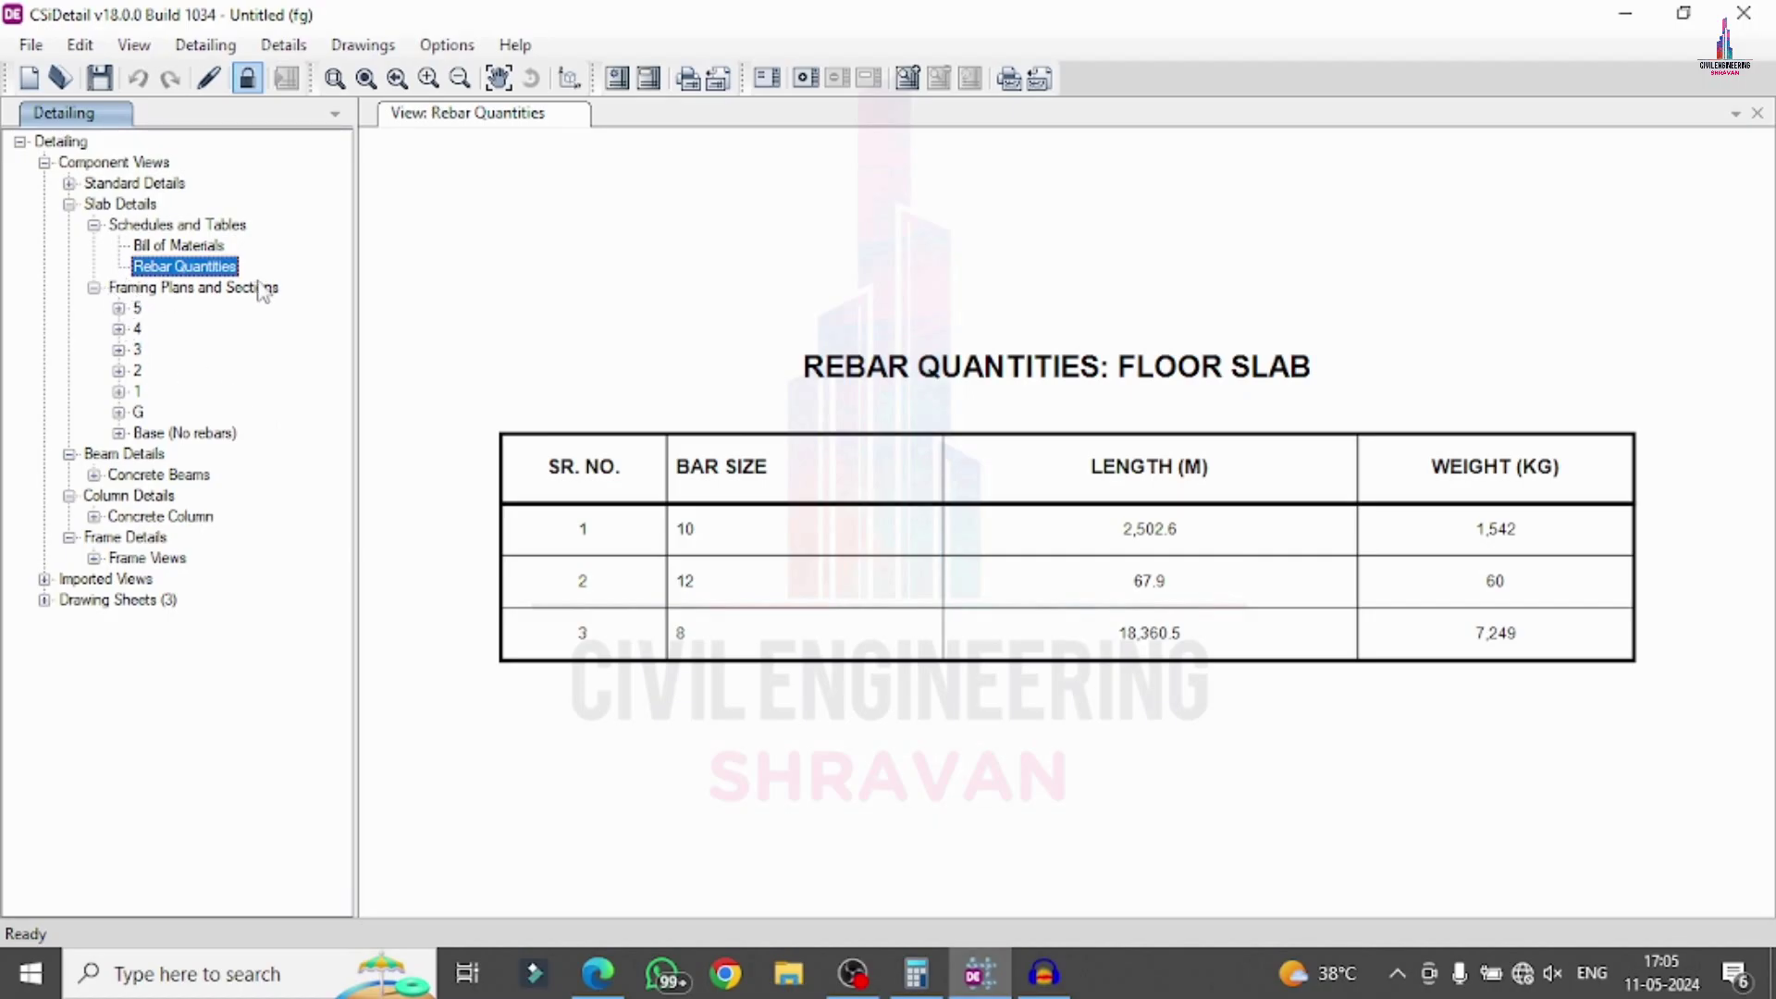
{"action": "left_click", "coordinate": [118, 308]}
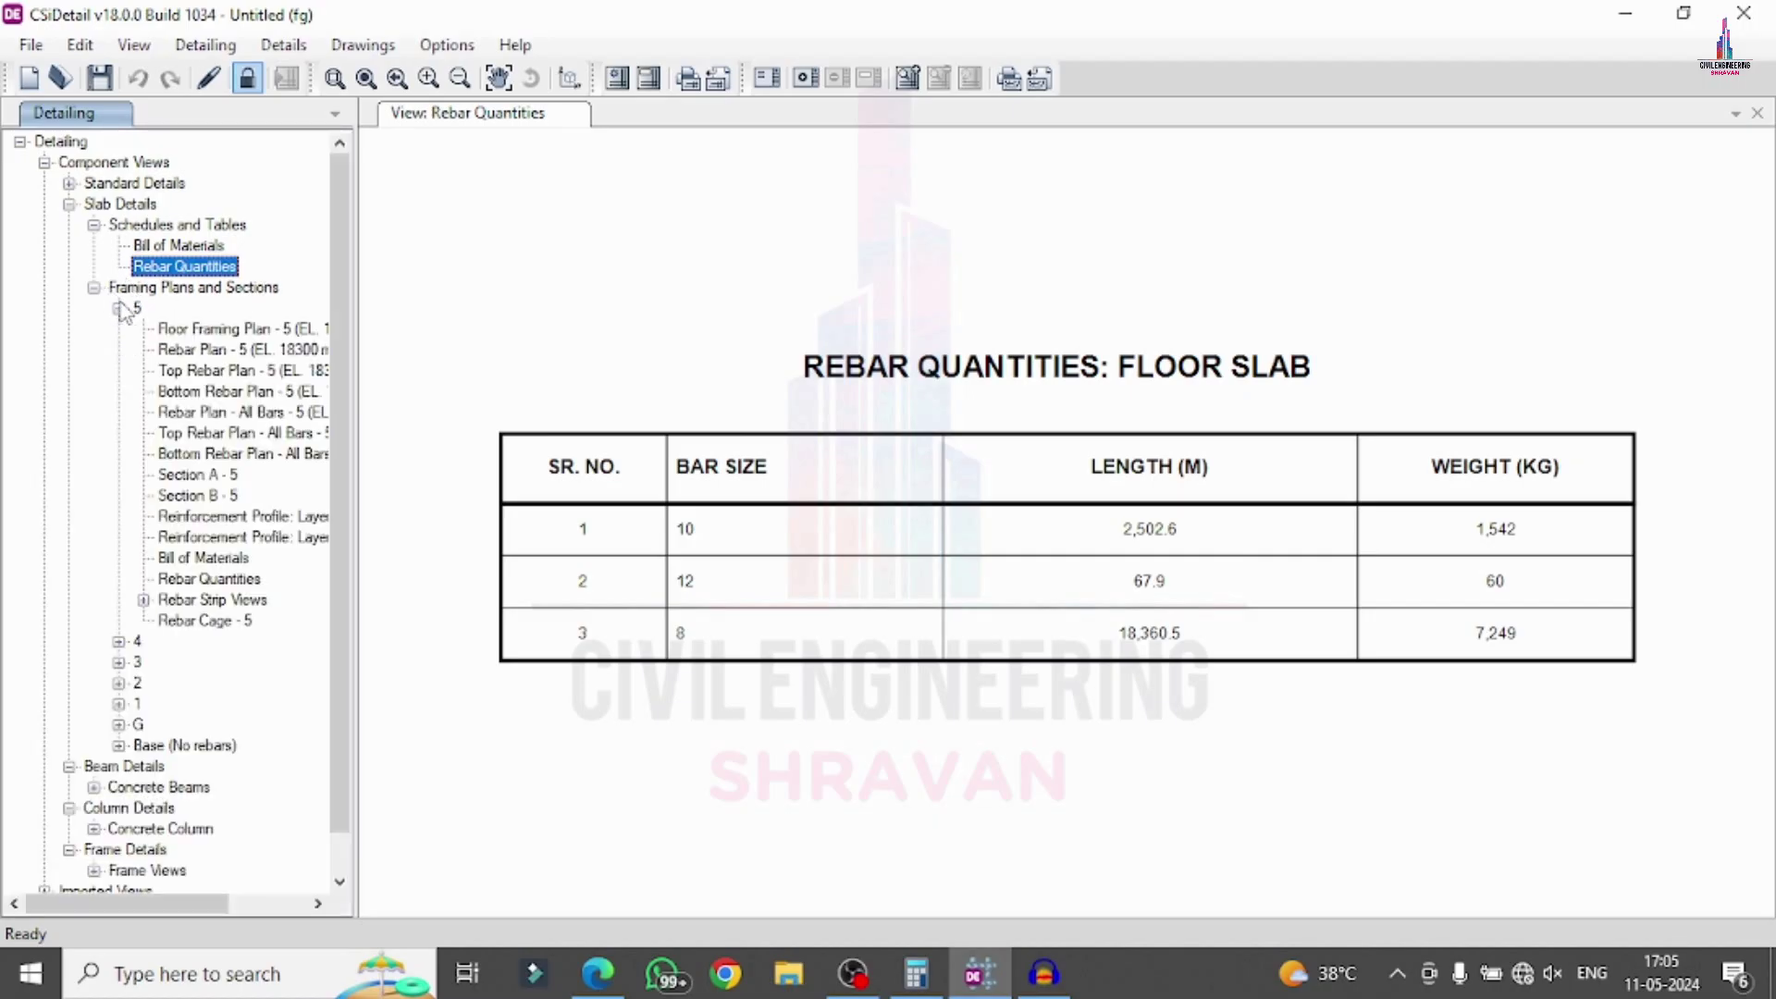
{"action": "left_click", "coordinate": [200, 333]}
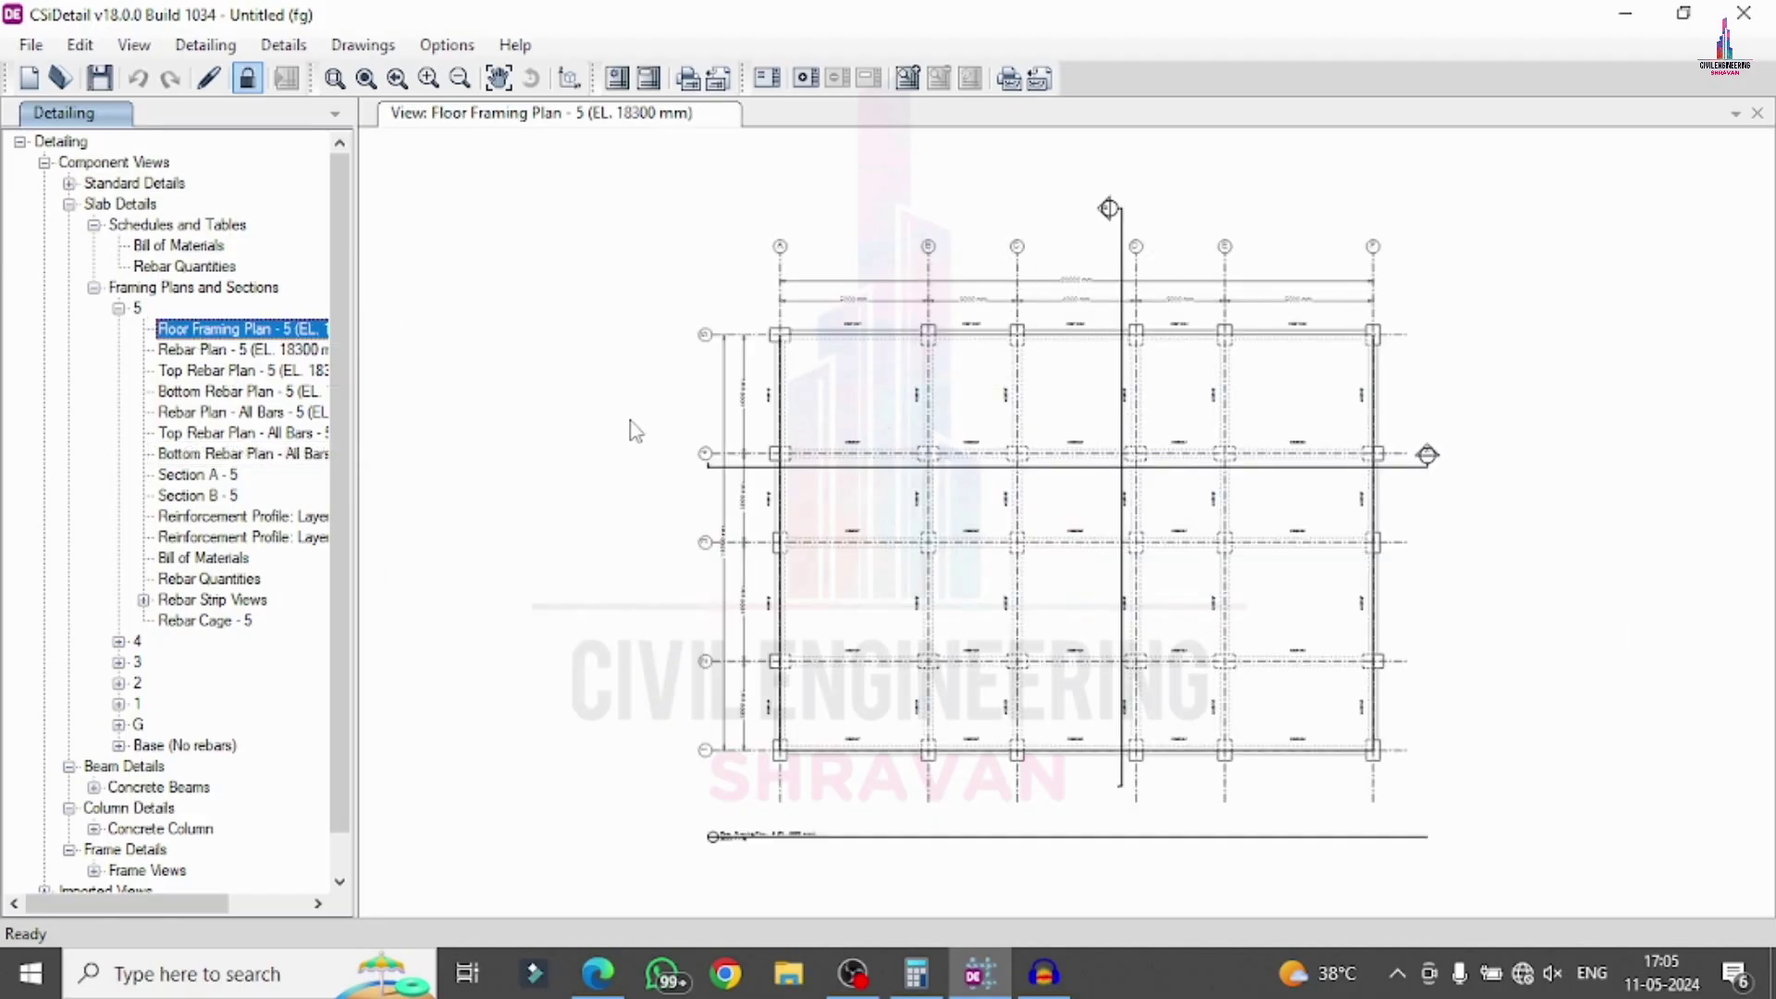
- Step through the level 5 rebar plan, top, bottom and all-bars rebar plans
{"action": "left_click", "coordinate": [172, 352]}
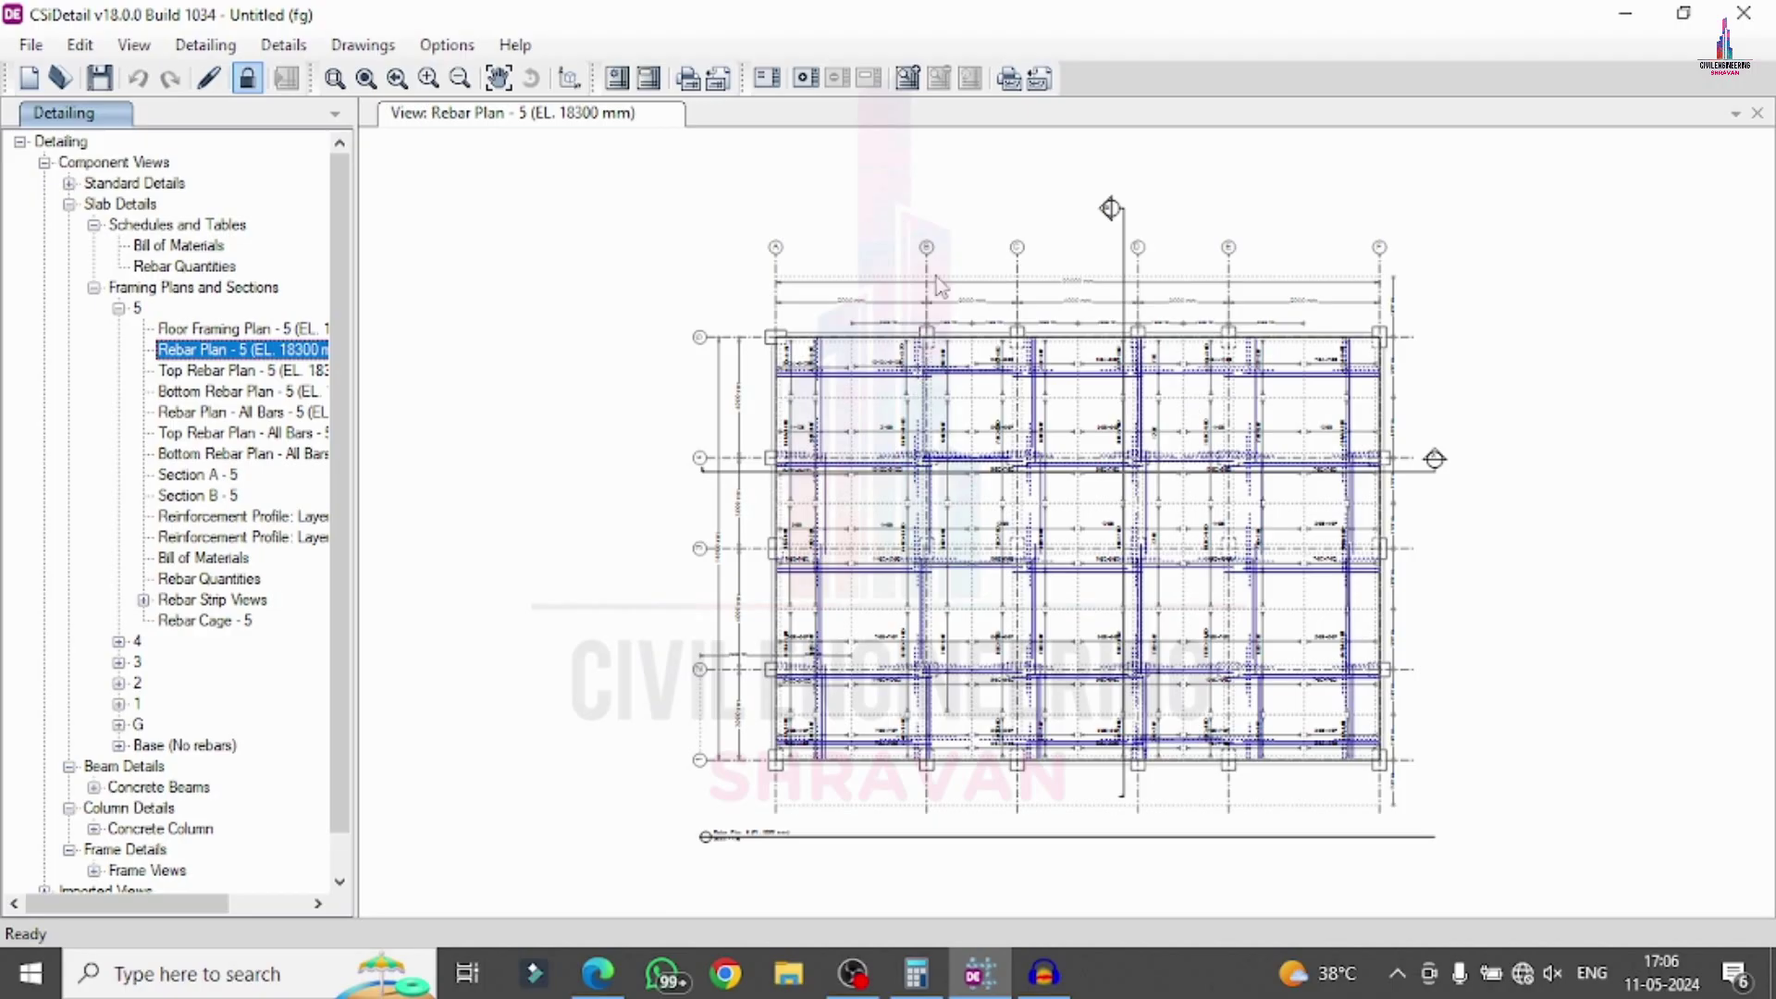
{"action": "left_click", "coordinate": [195, 369]}
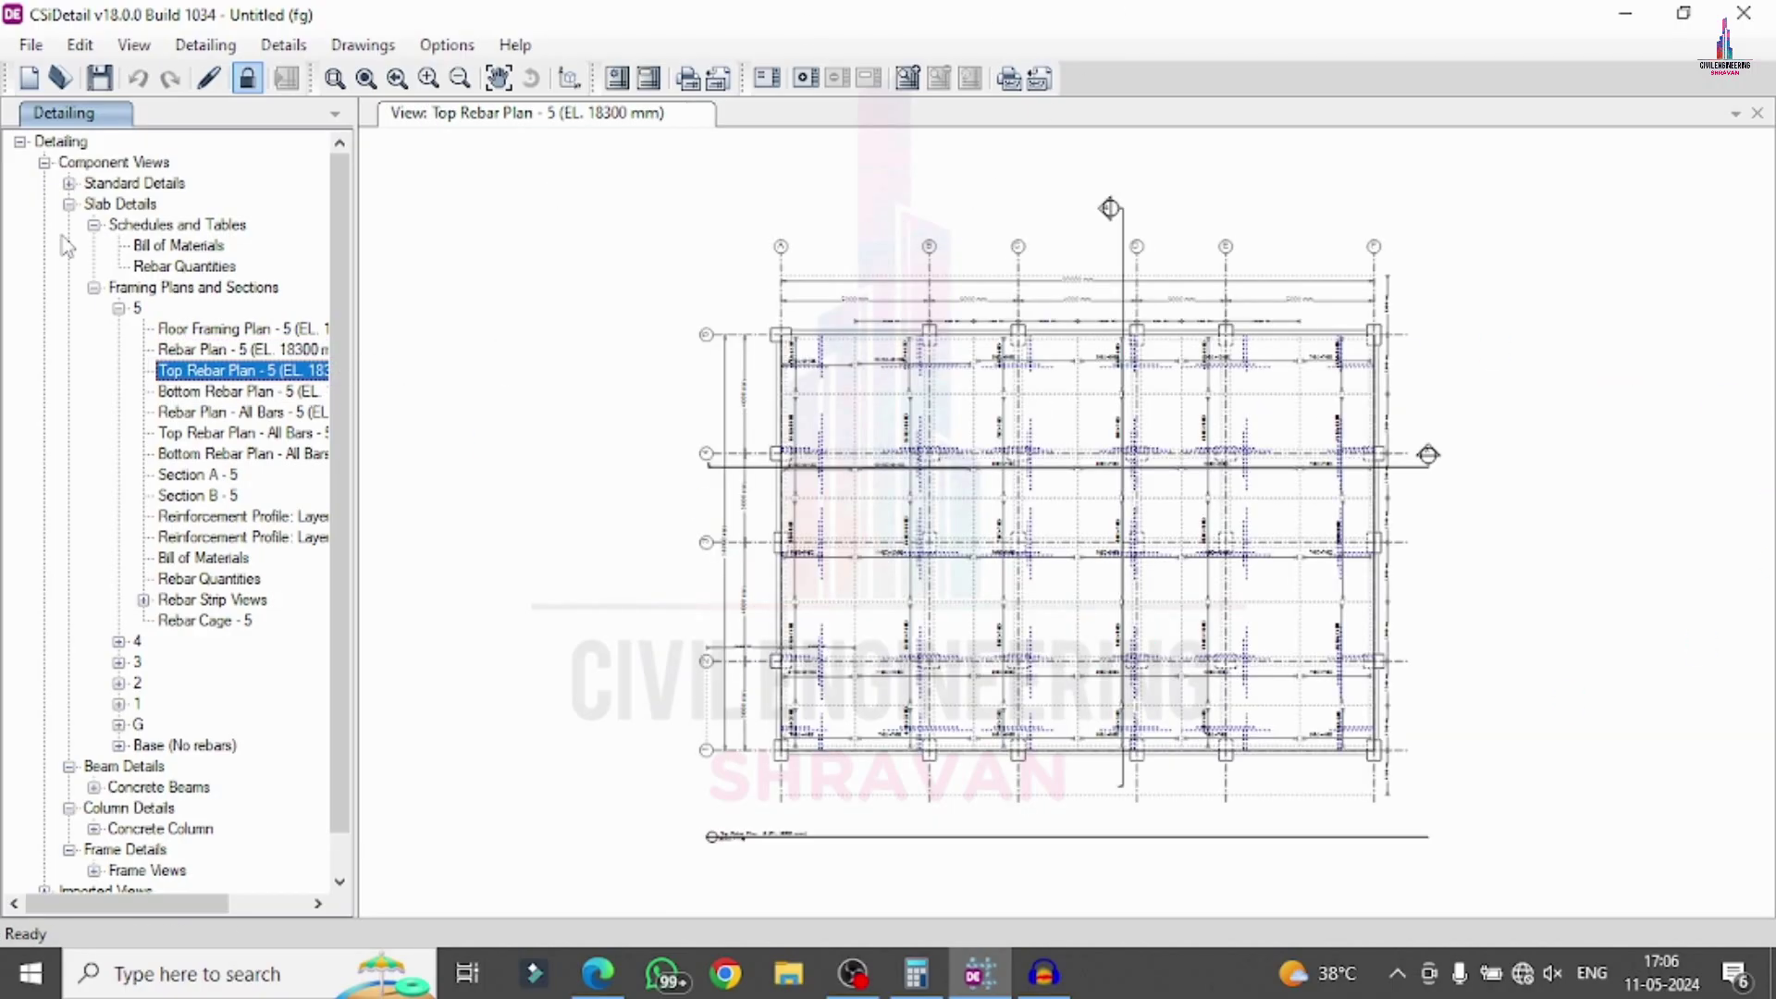
{"action": "left_click", "coordinate": [173, 392]}
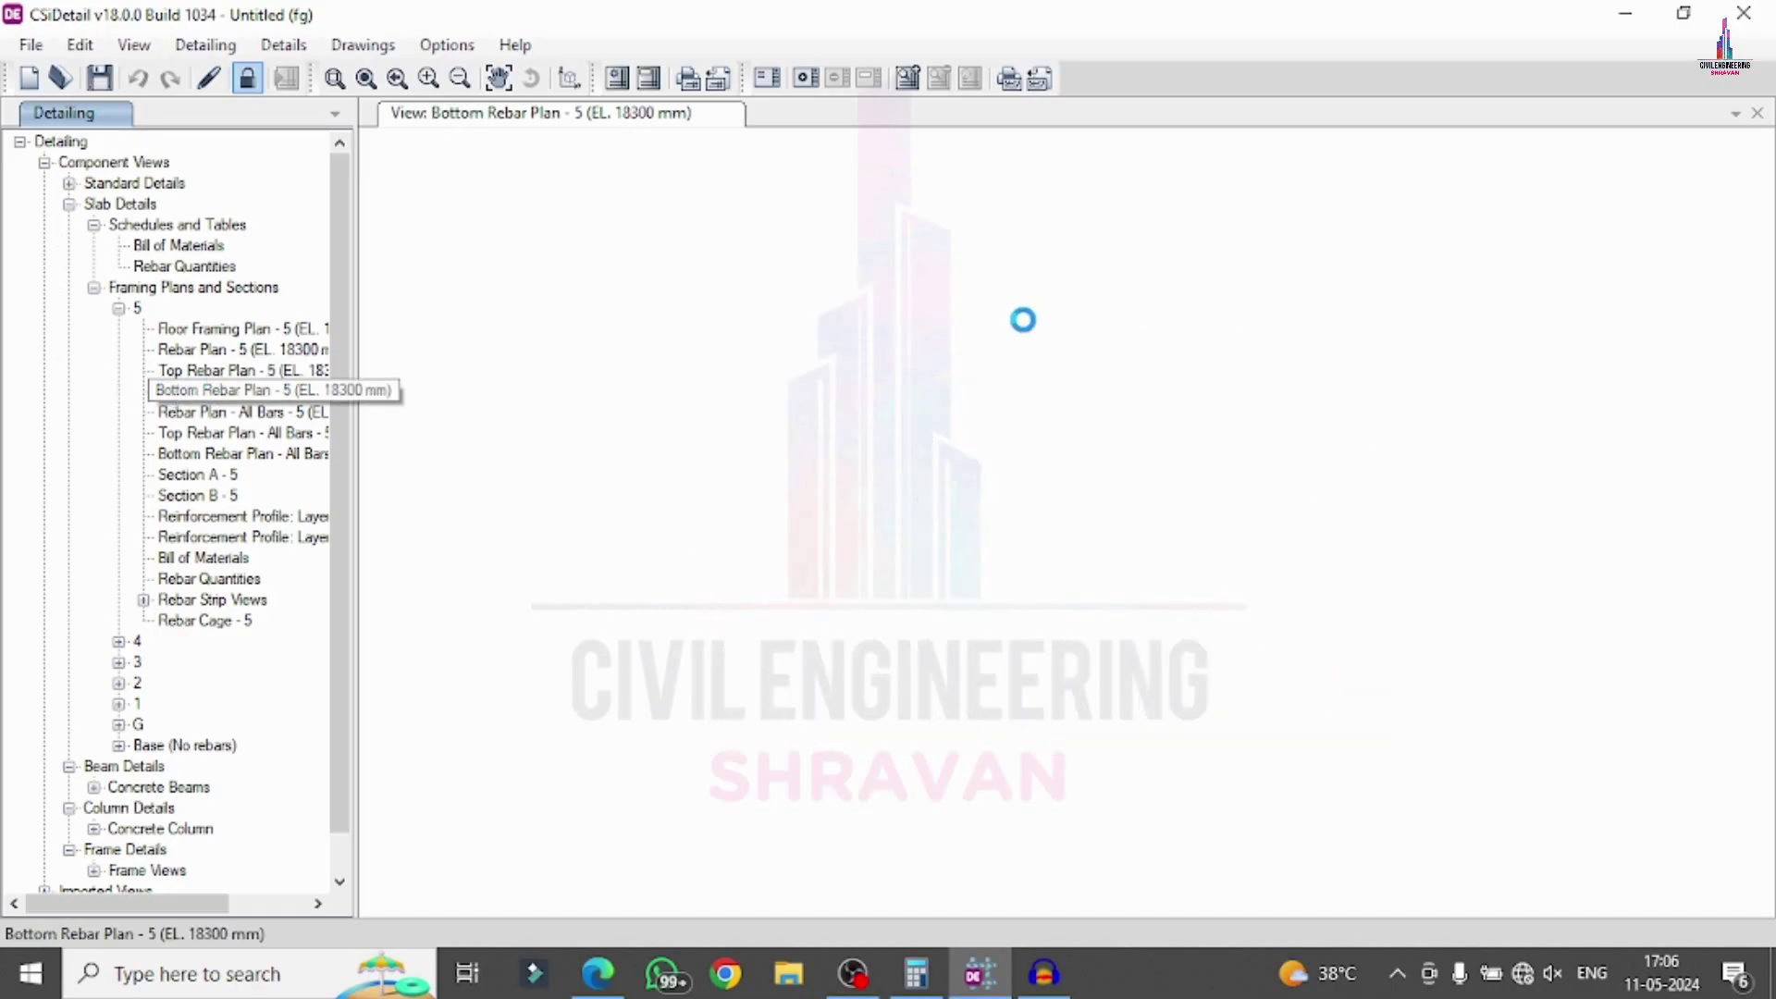
{"action": "left_click", "coordinate": [236, 413]}
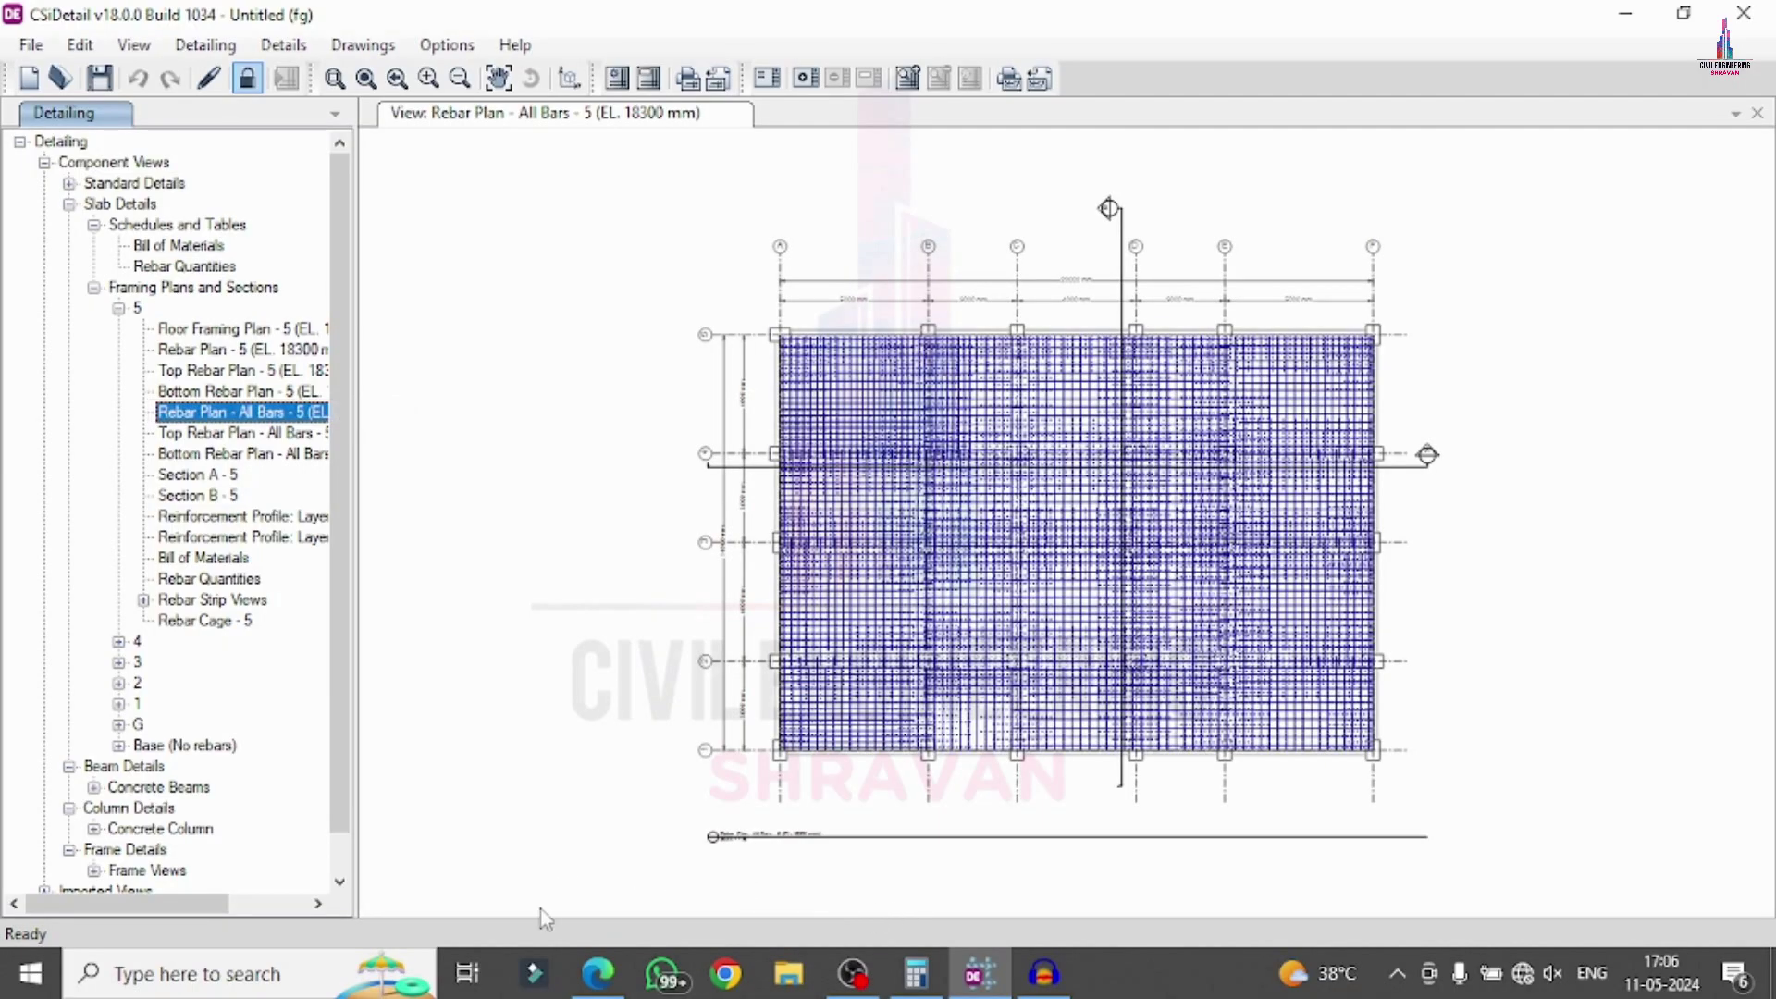
- View the level 5 top and bottom all-bars rebar plans, then open Section A - 5
{"action": "scroll", "coordinate": [971, 435], "scroll_direction": "up", "scroll_amount": 4}
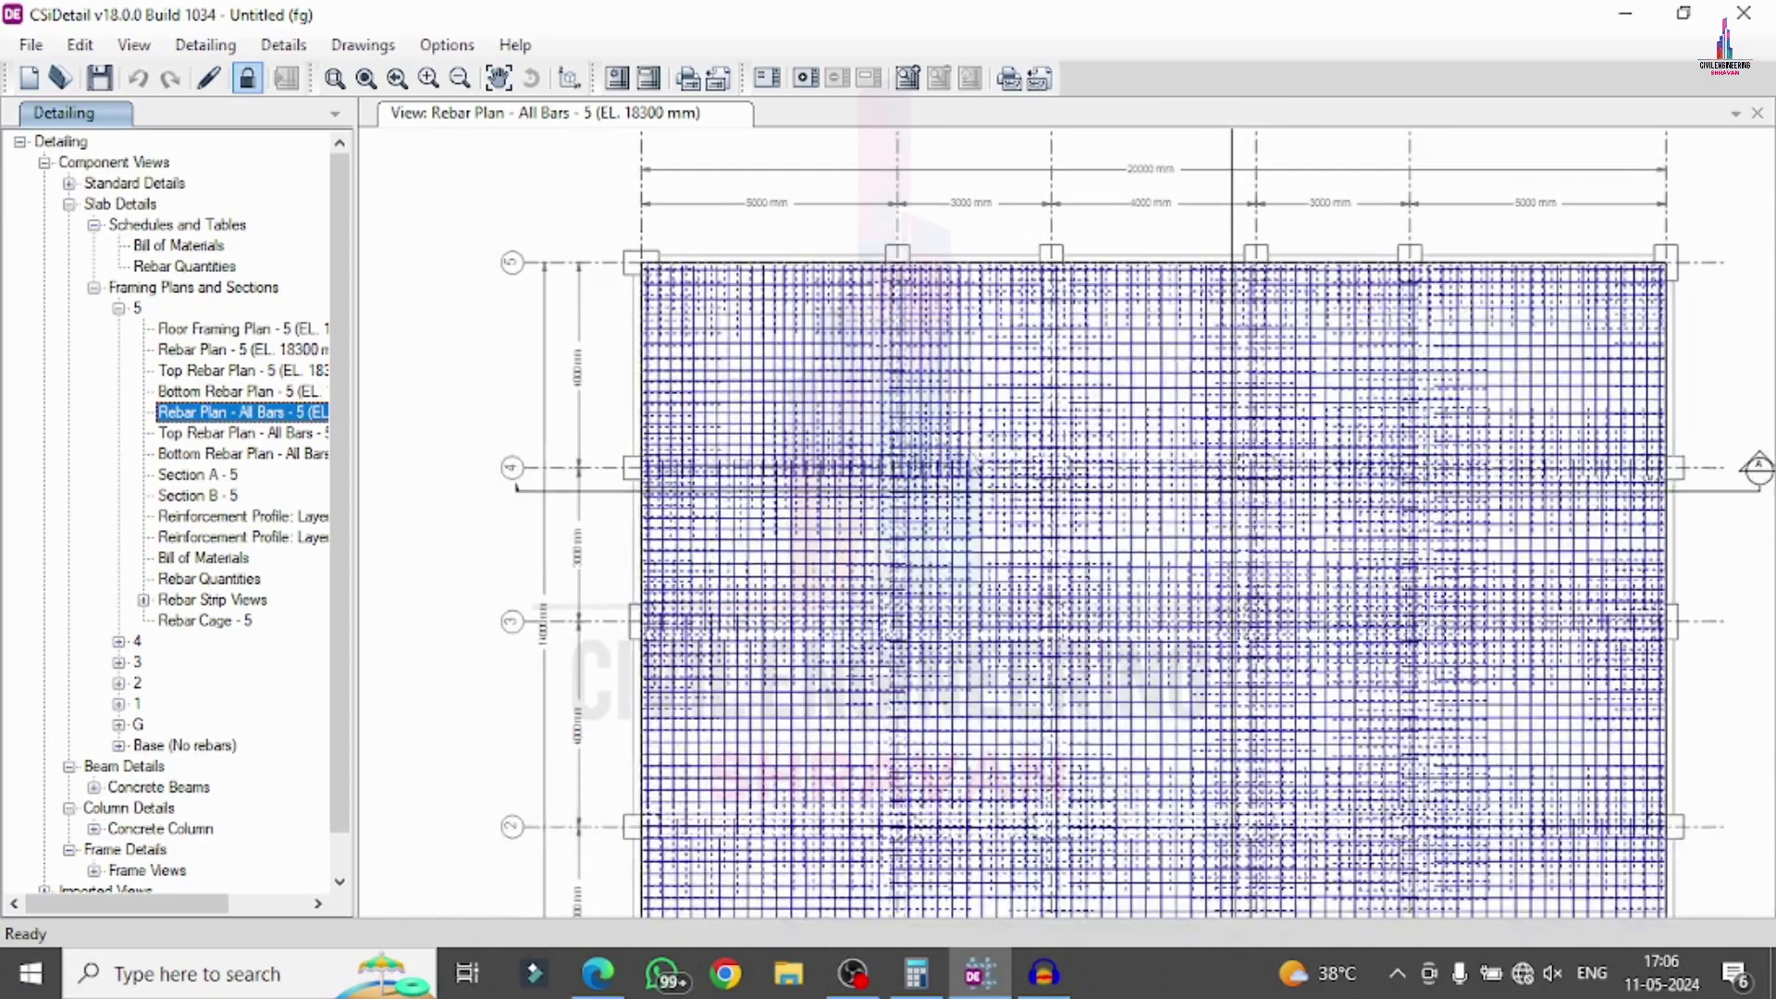
{"action": "left_click", "coordinate": [246, 433]}
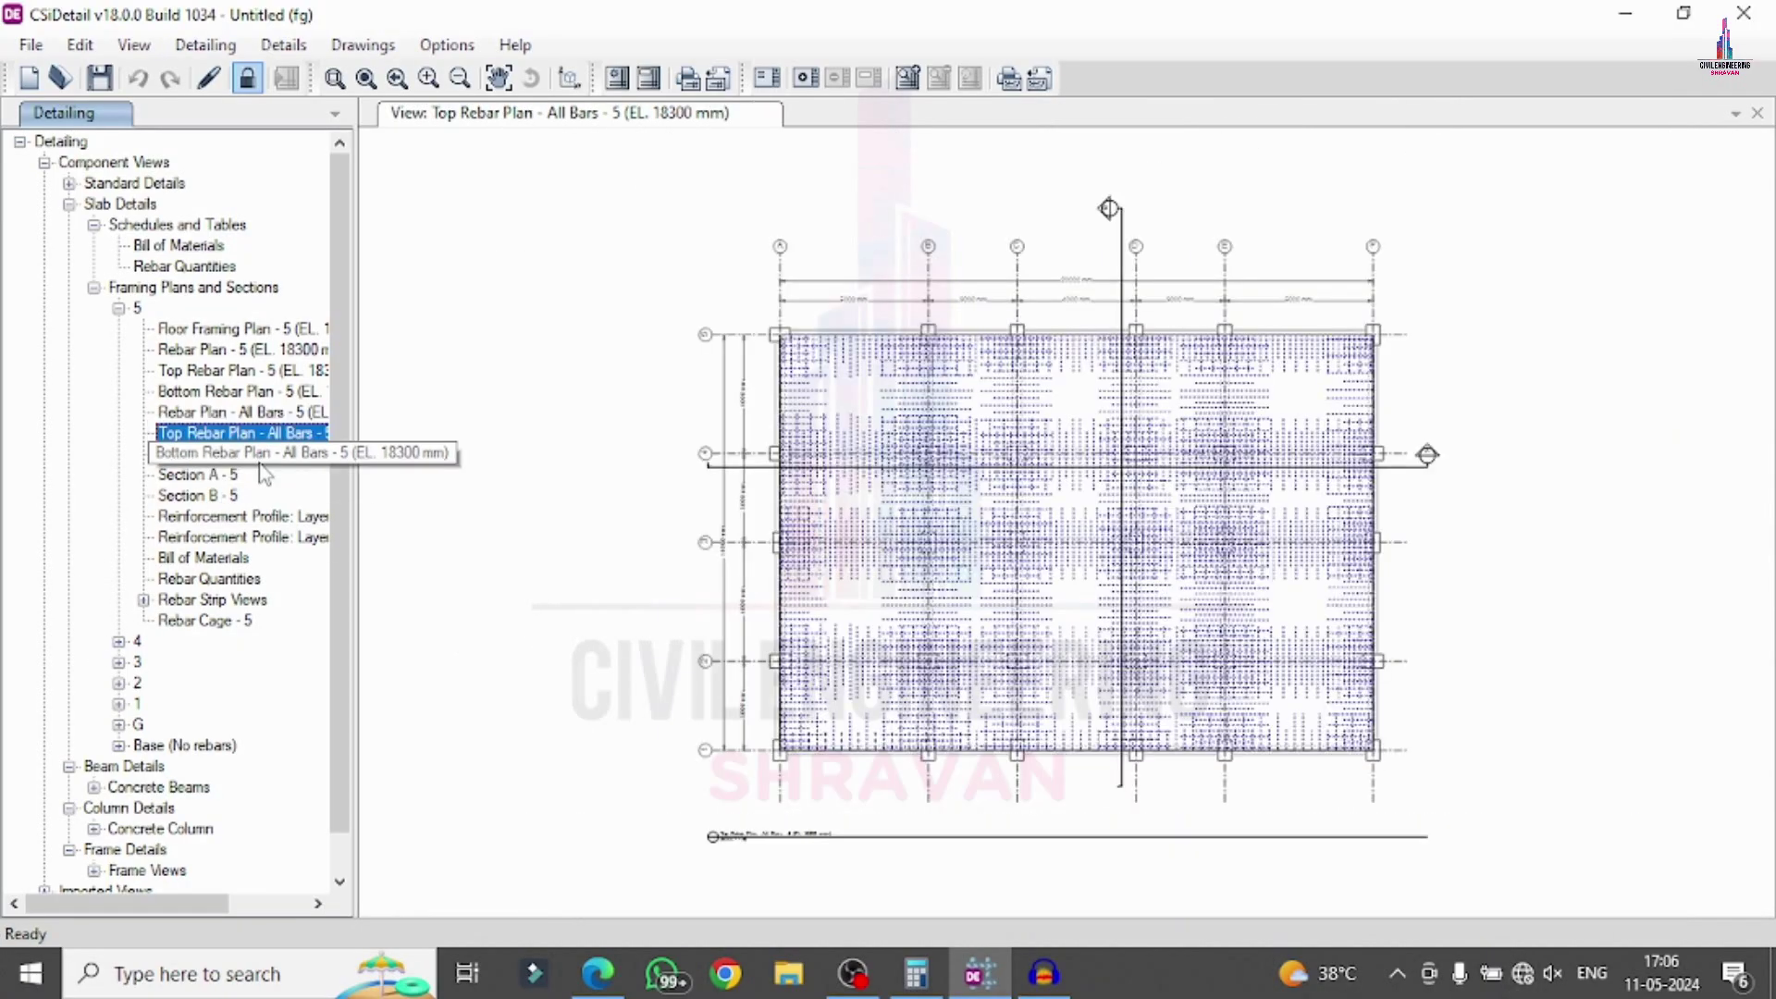
{"action": "left_click", "coordinate": [246, 453]}
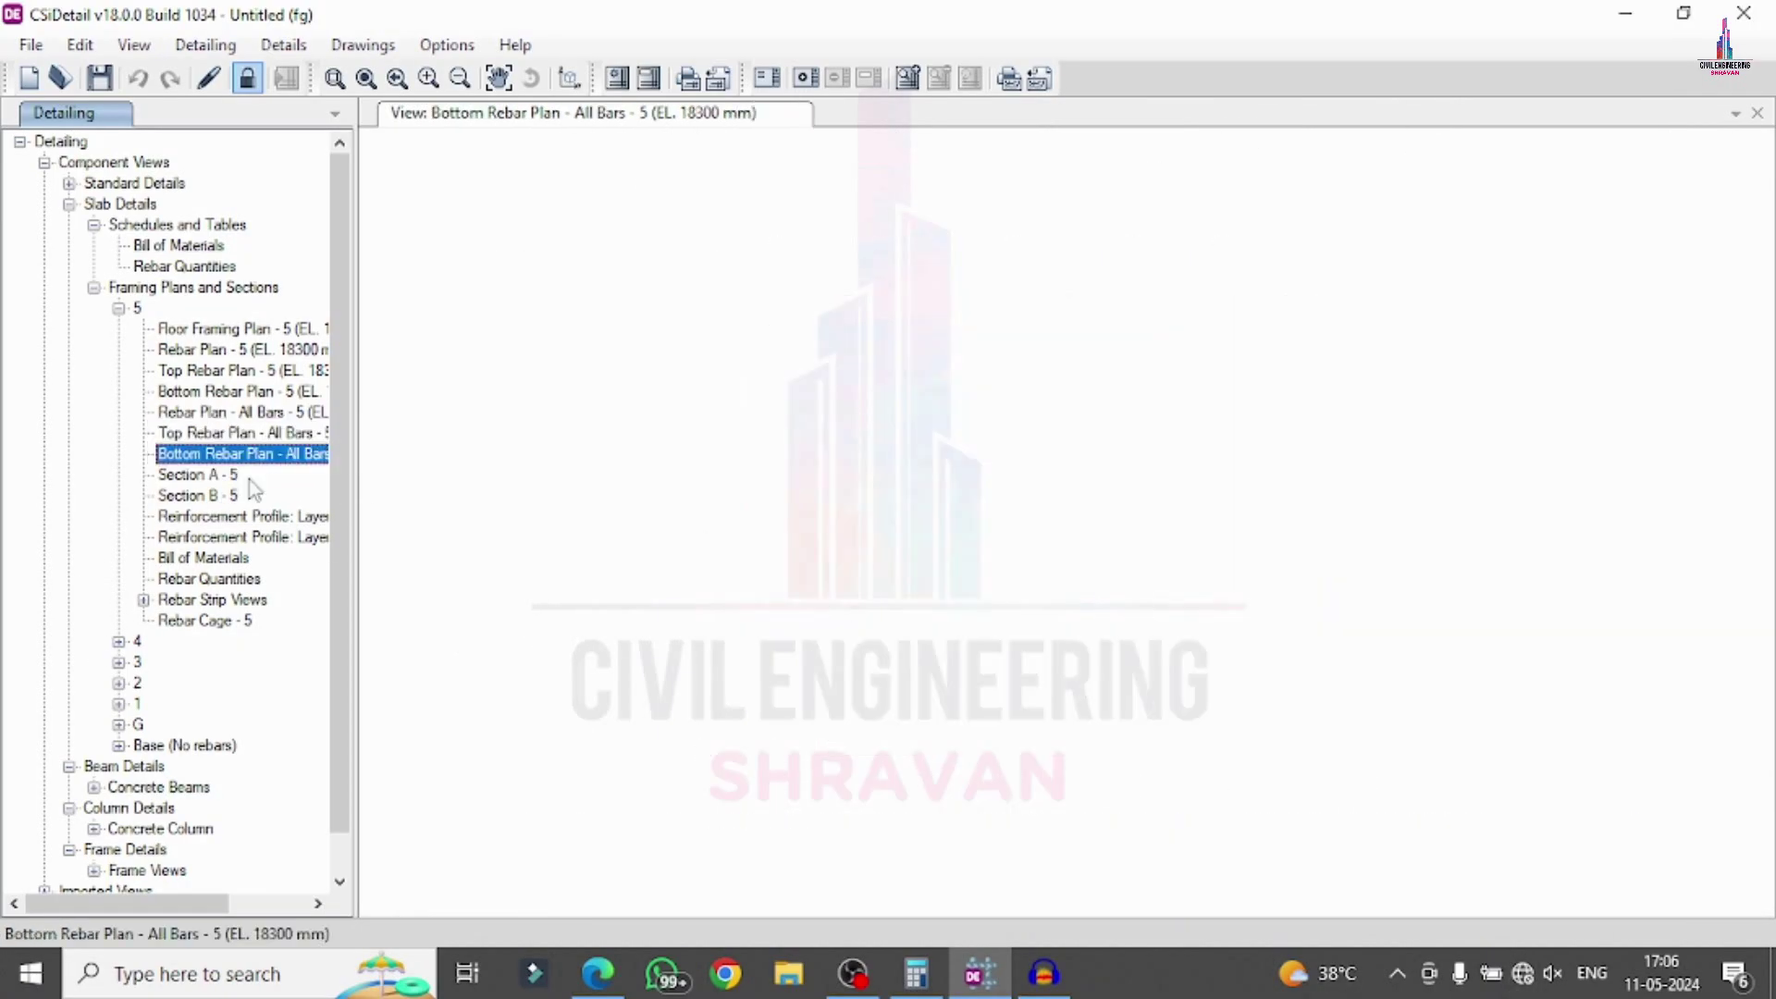
{"action": "left_click", "coordinate": [204, 475]}
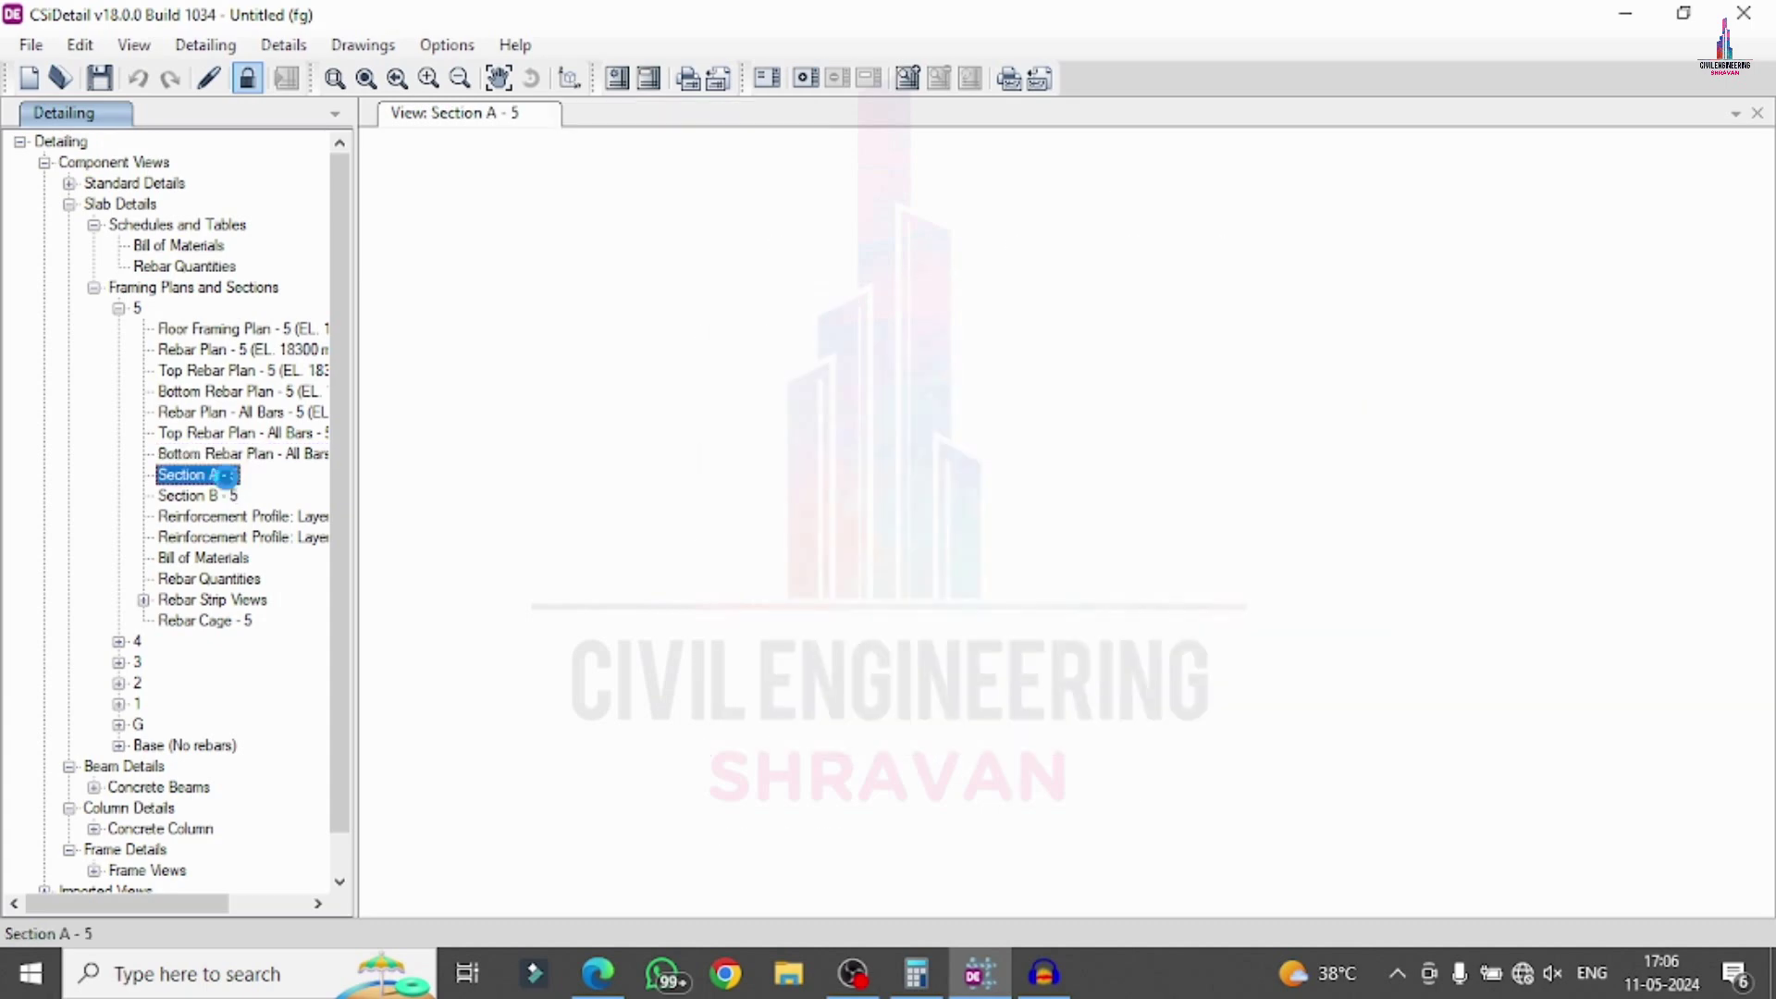
- Review Section B - 5 and the Layer-A and Layer-B reinforcement profiles for level 5
{"action": "left_click", "coordinate": [227, 498]}
{"action": "left_click", "coordinate": [208, 516]}
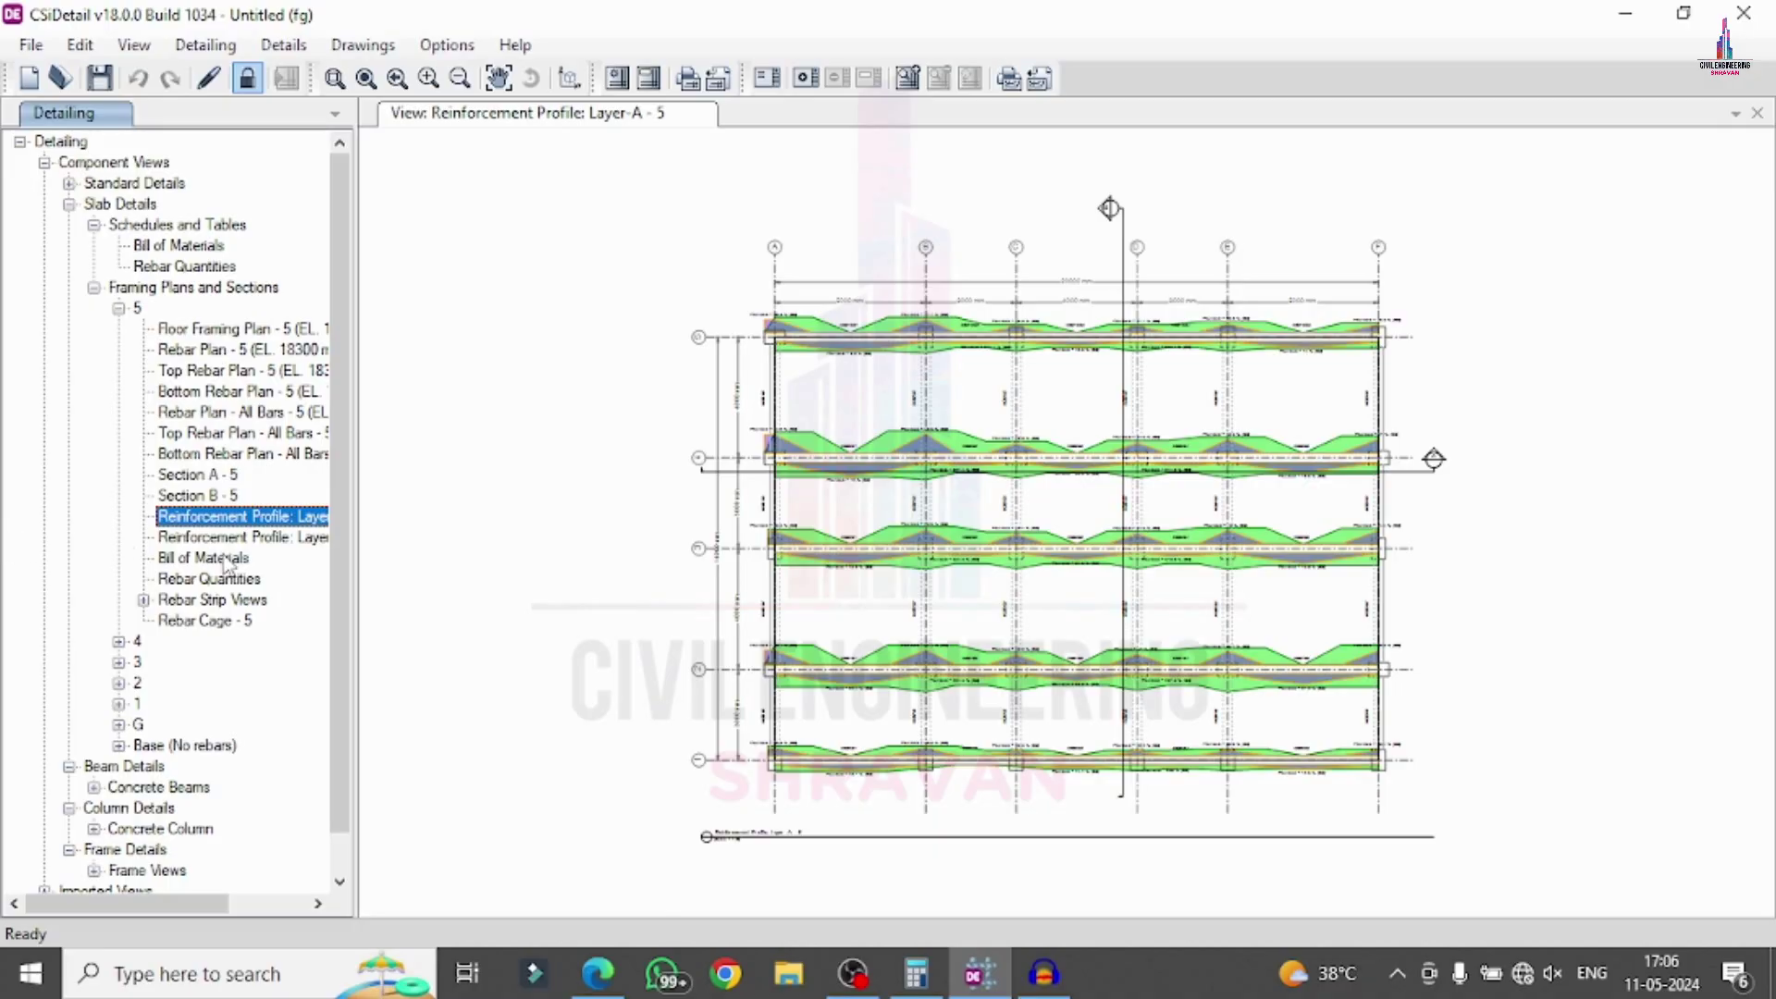
{"action": "left_click", "coordinate": [222, 538]}
- Check level 5 Bill of Materials and Rebar Quantities (8 mm bars 1,233 KG), then load Rebar Cage - 5
{"action": "left_click", "coordinate": [227, 559]}
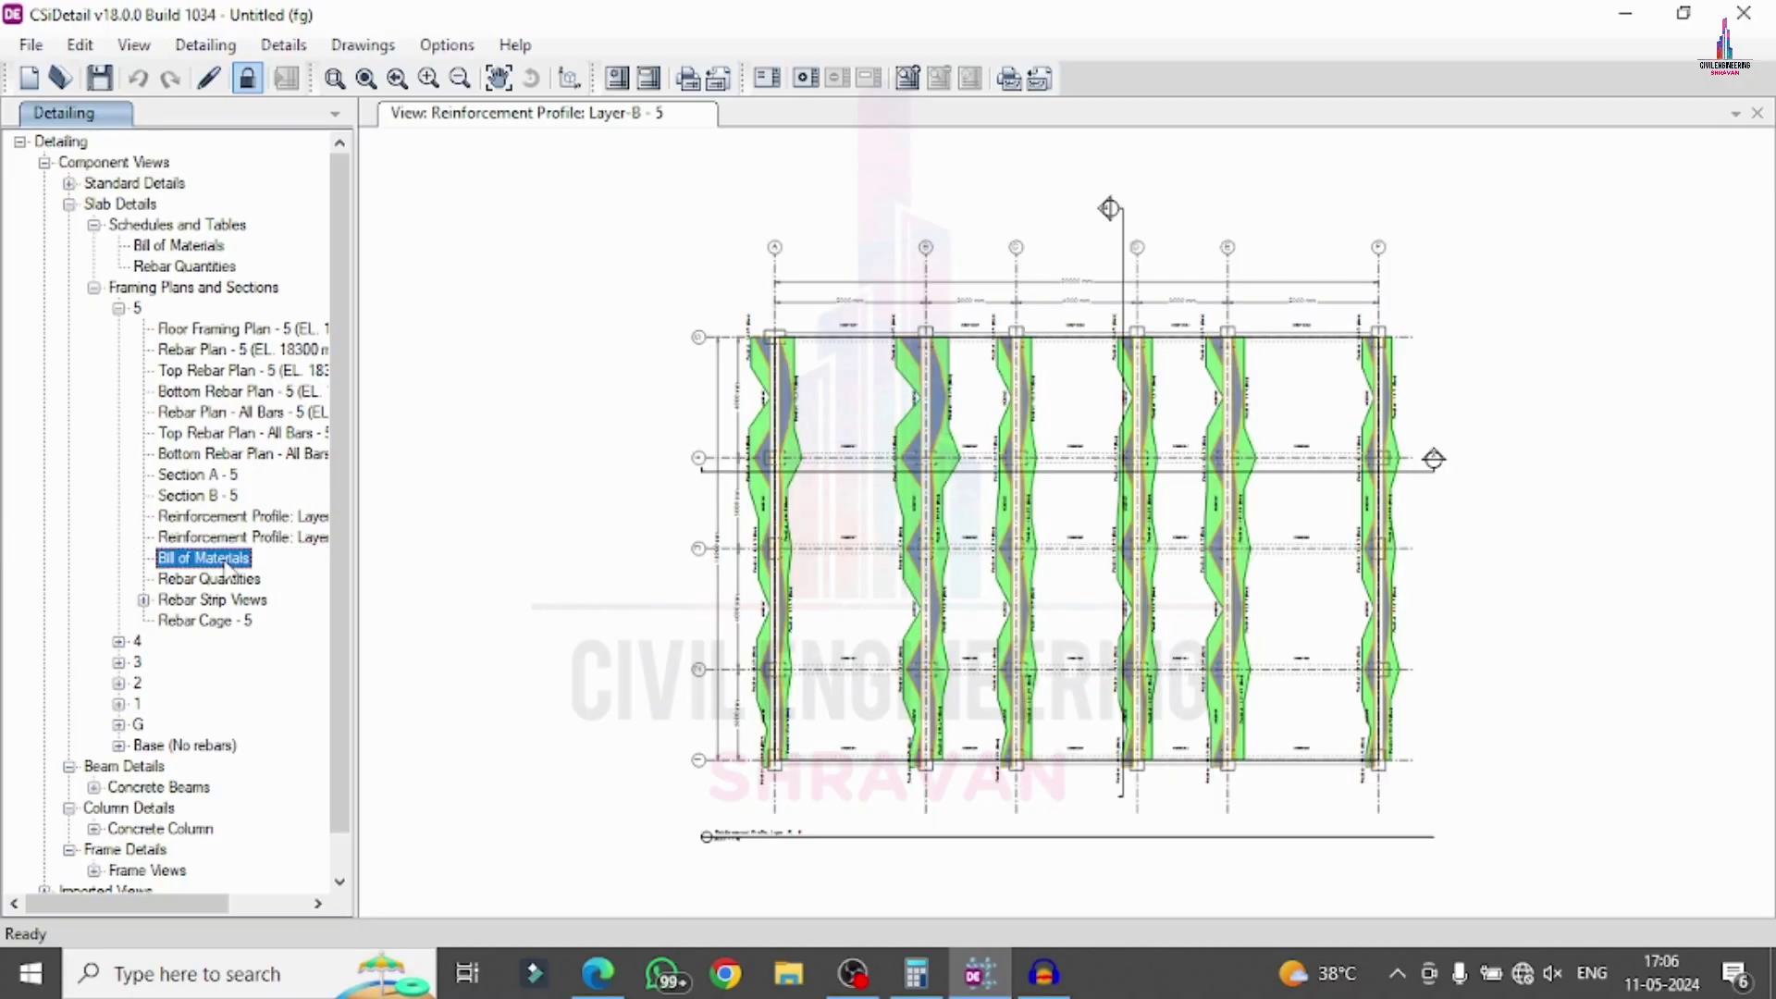
{"action": "left_click", "coordinate": [222, 578]}
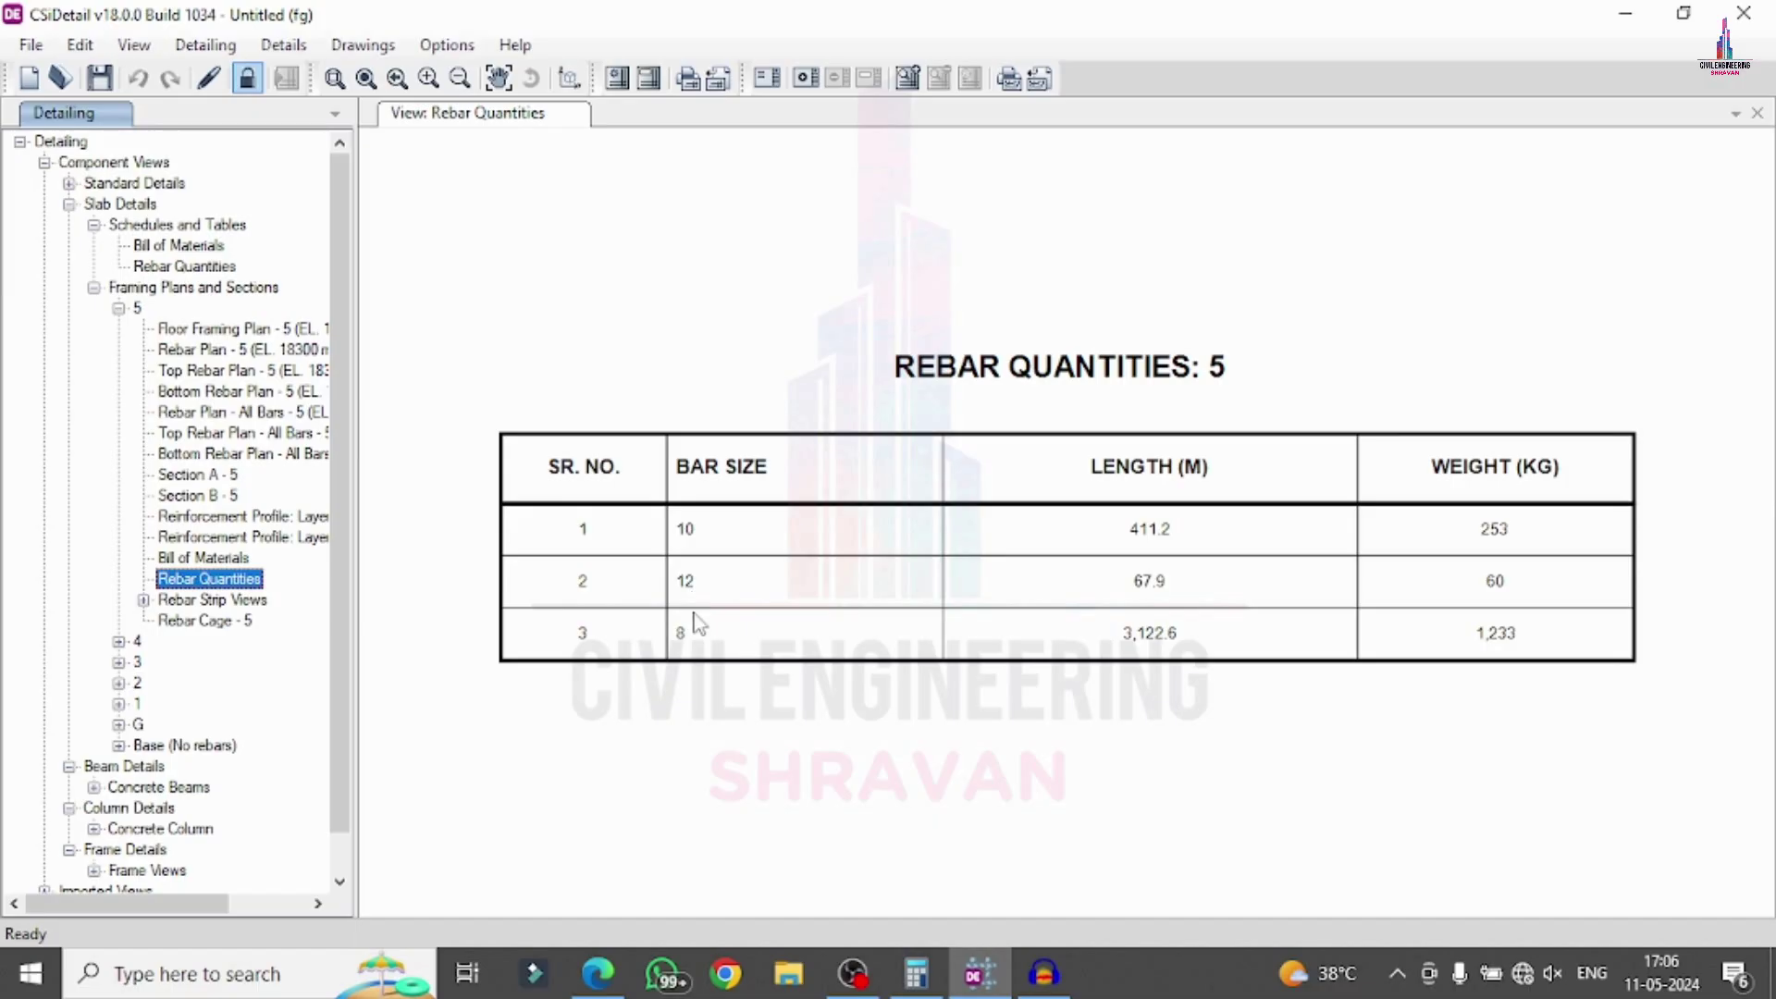
{"action": "left_click", "coordinate": [189, 621]}
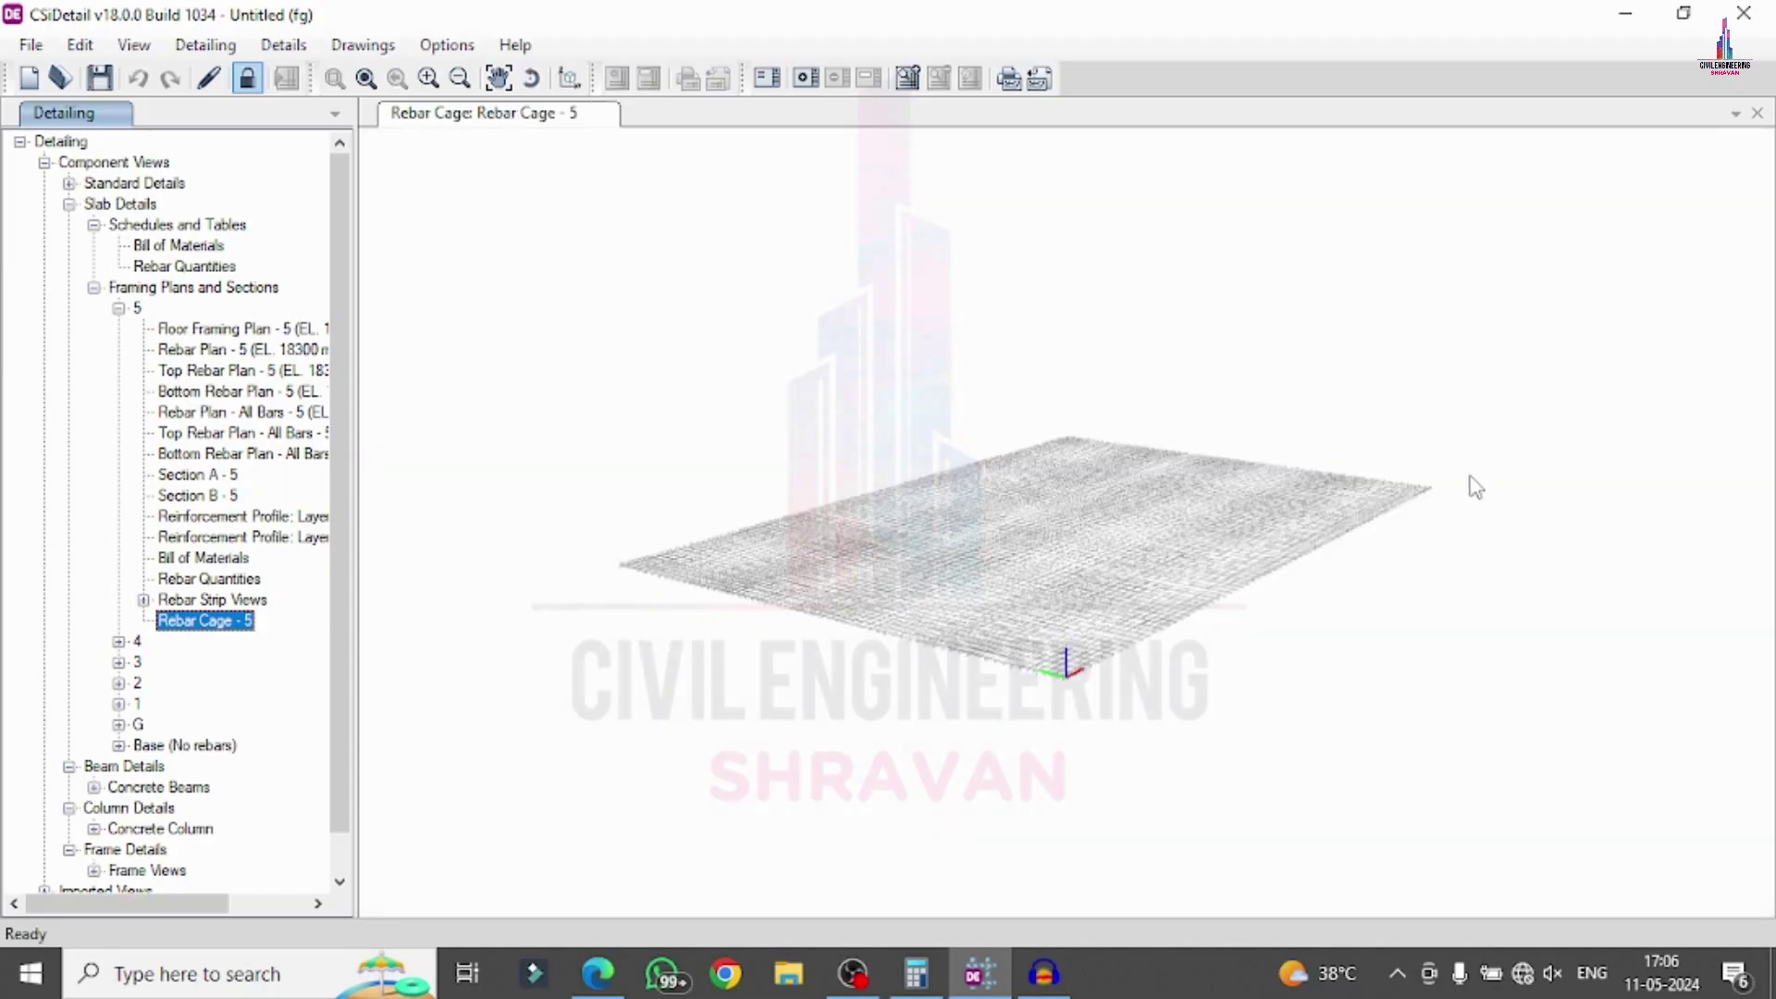
- Orbit and zoom the Rebar Cage - 5 view to inspect the full bar mesh
{"action": "middle_click_drag", "start_coordinate": [1476, 488], "coordinate": [1080, 587]}
{"action": "scroll", "coordinate": [1080, 587], "scroll_direction": "up", "scroll_amount": 10}
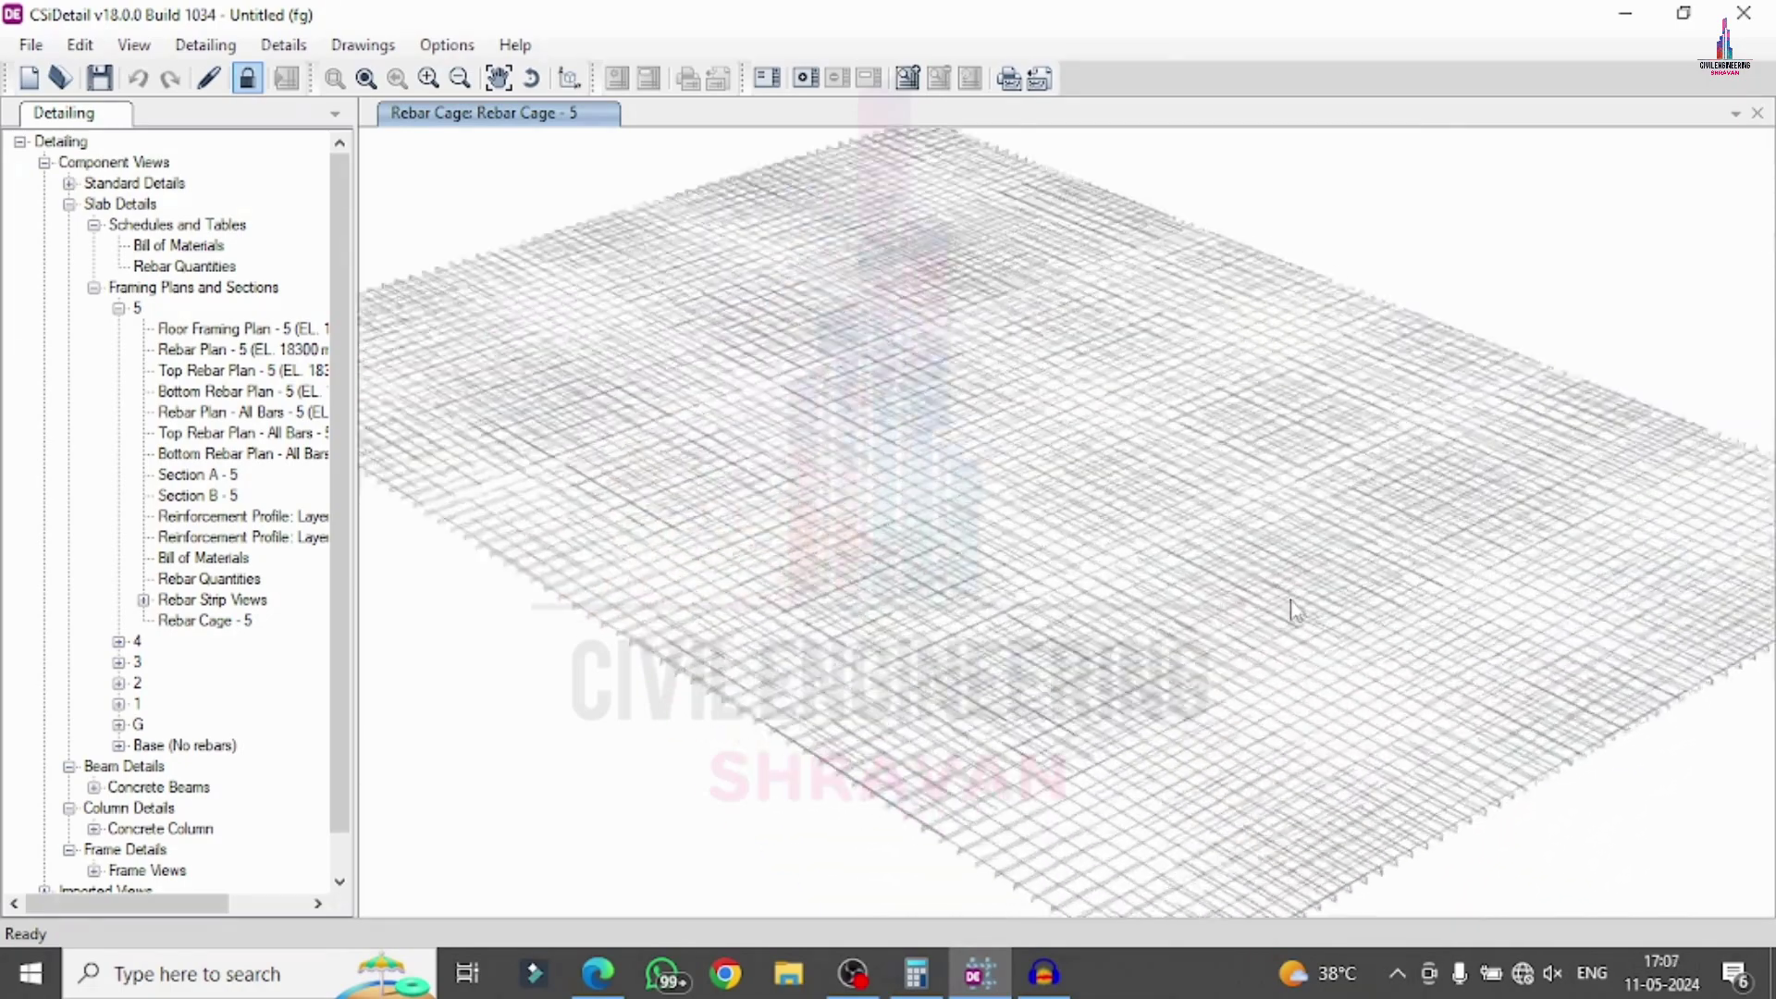
{"action": "scroll", "coordinate": [1286, 611], "scroll_direction": "up", "scroll_amount": 3}
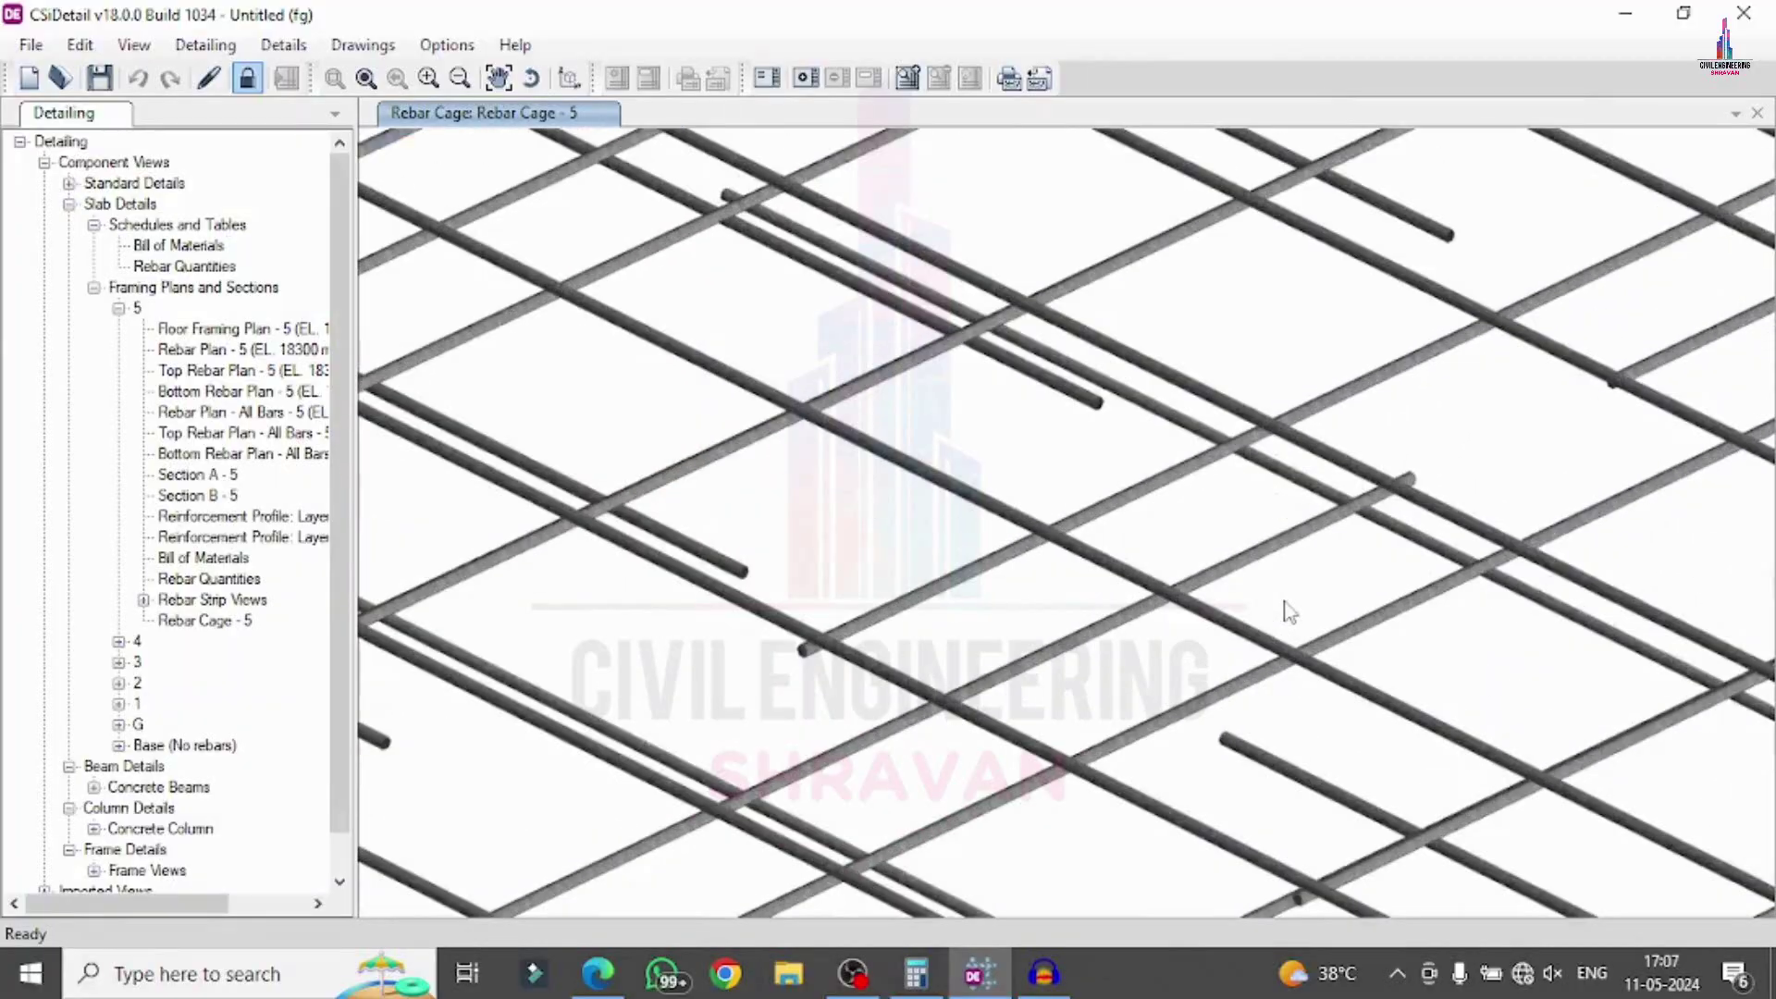
{"action": "scroll", "coordinate": [1286, 610], "scroll_direction": "down", "scroll_amount": 3}
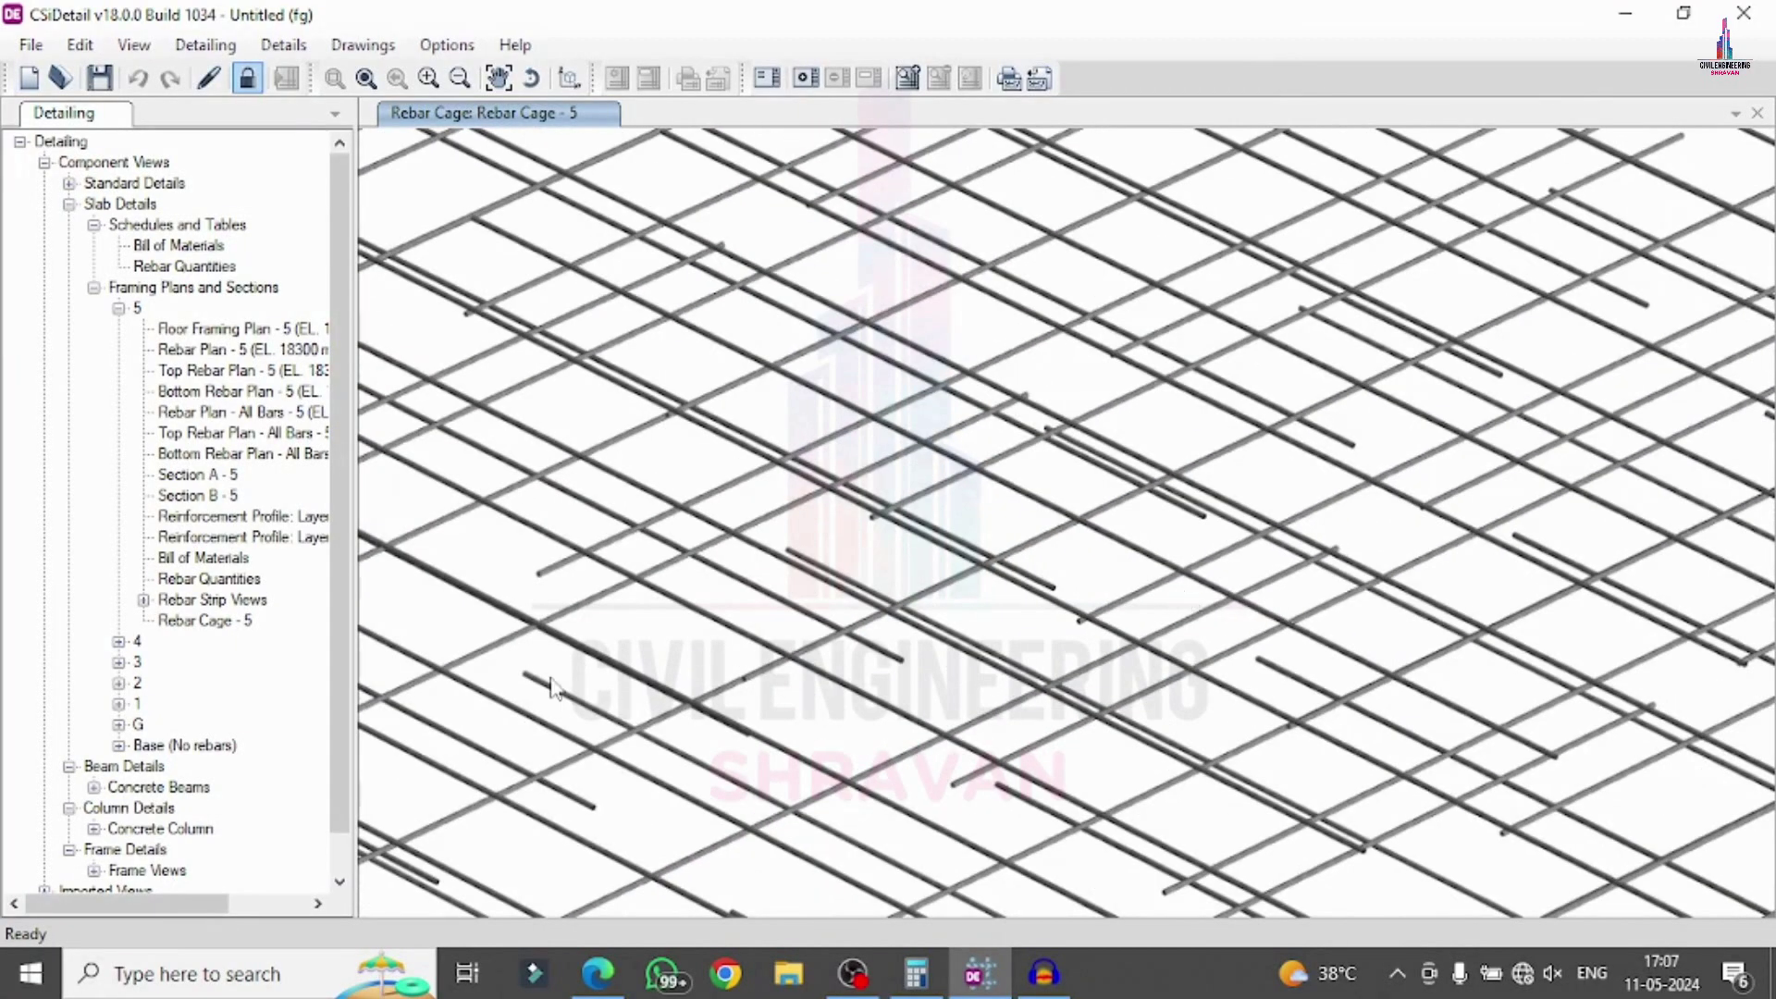
- Collapse the level 4 slab views and slab Framing Plans and Sections, and expand the concrete beam details
{"action": "left_click", "coordinate": [118, 642]}
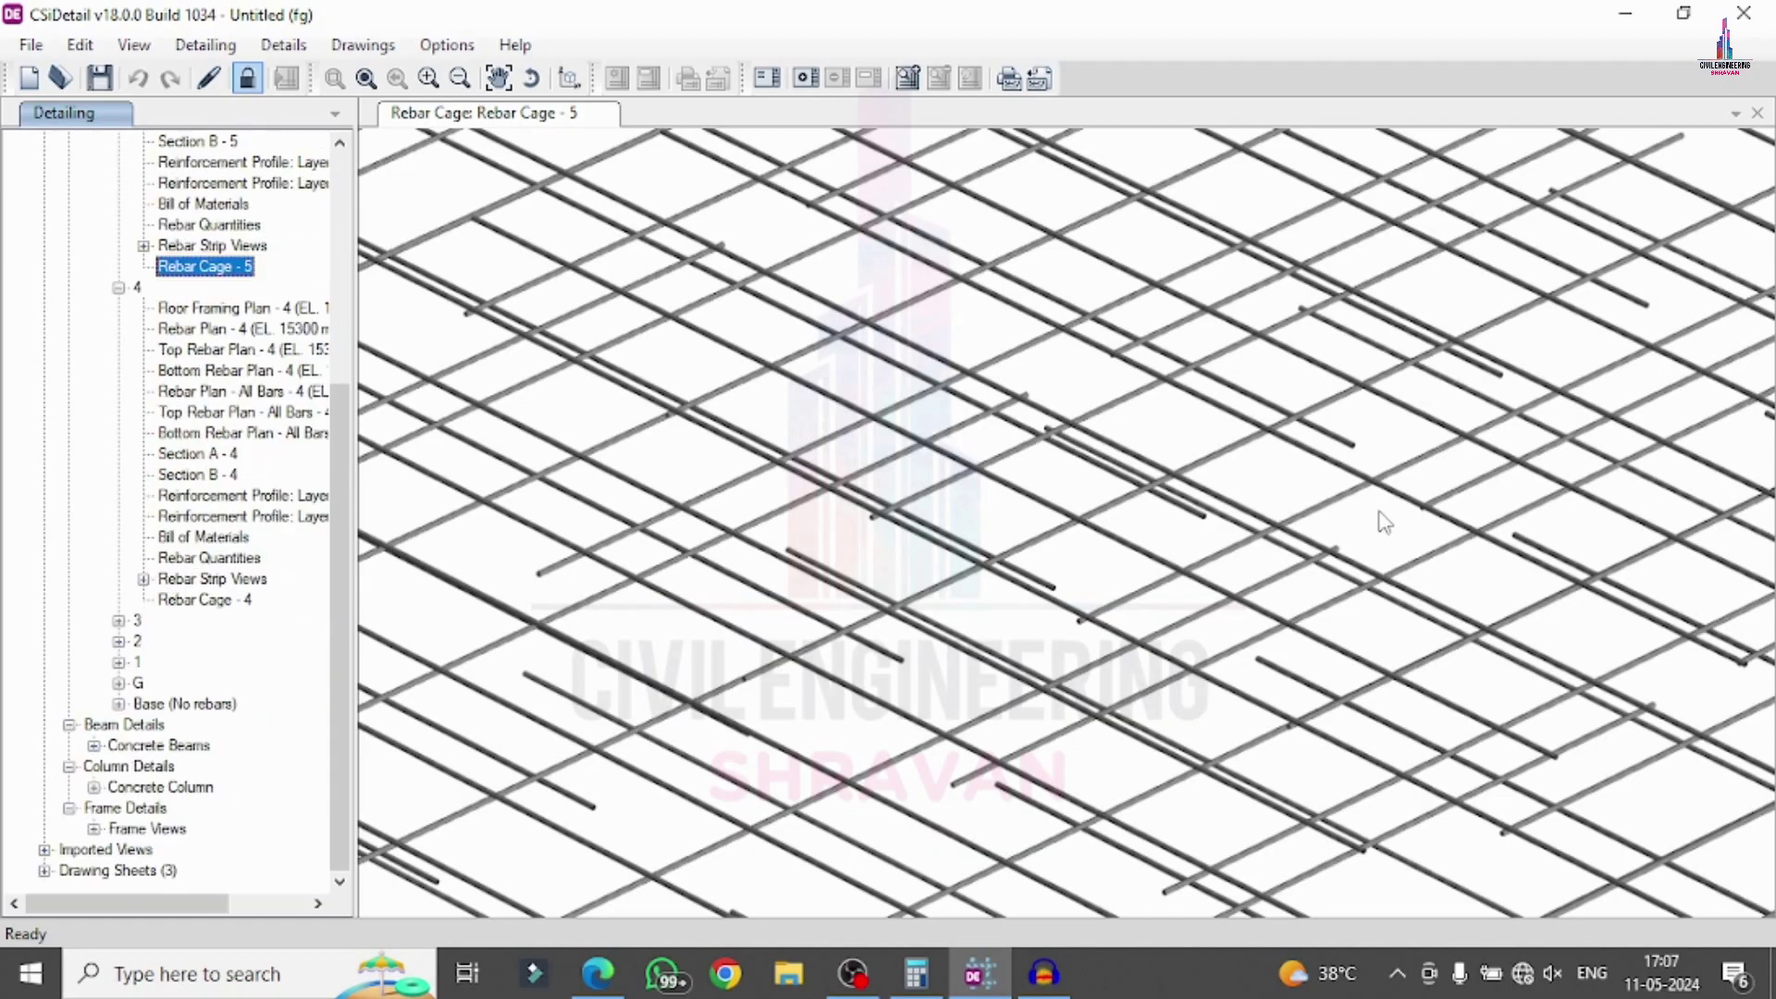
{"action": "left_click", "coordinate": [118, 287]}
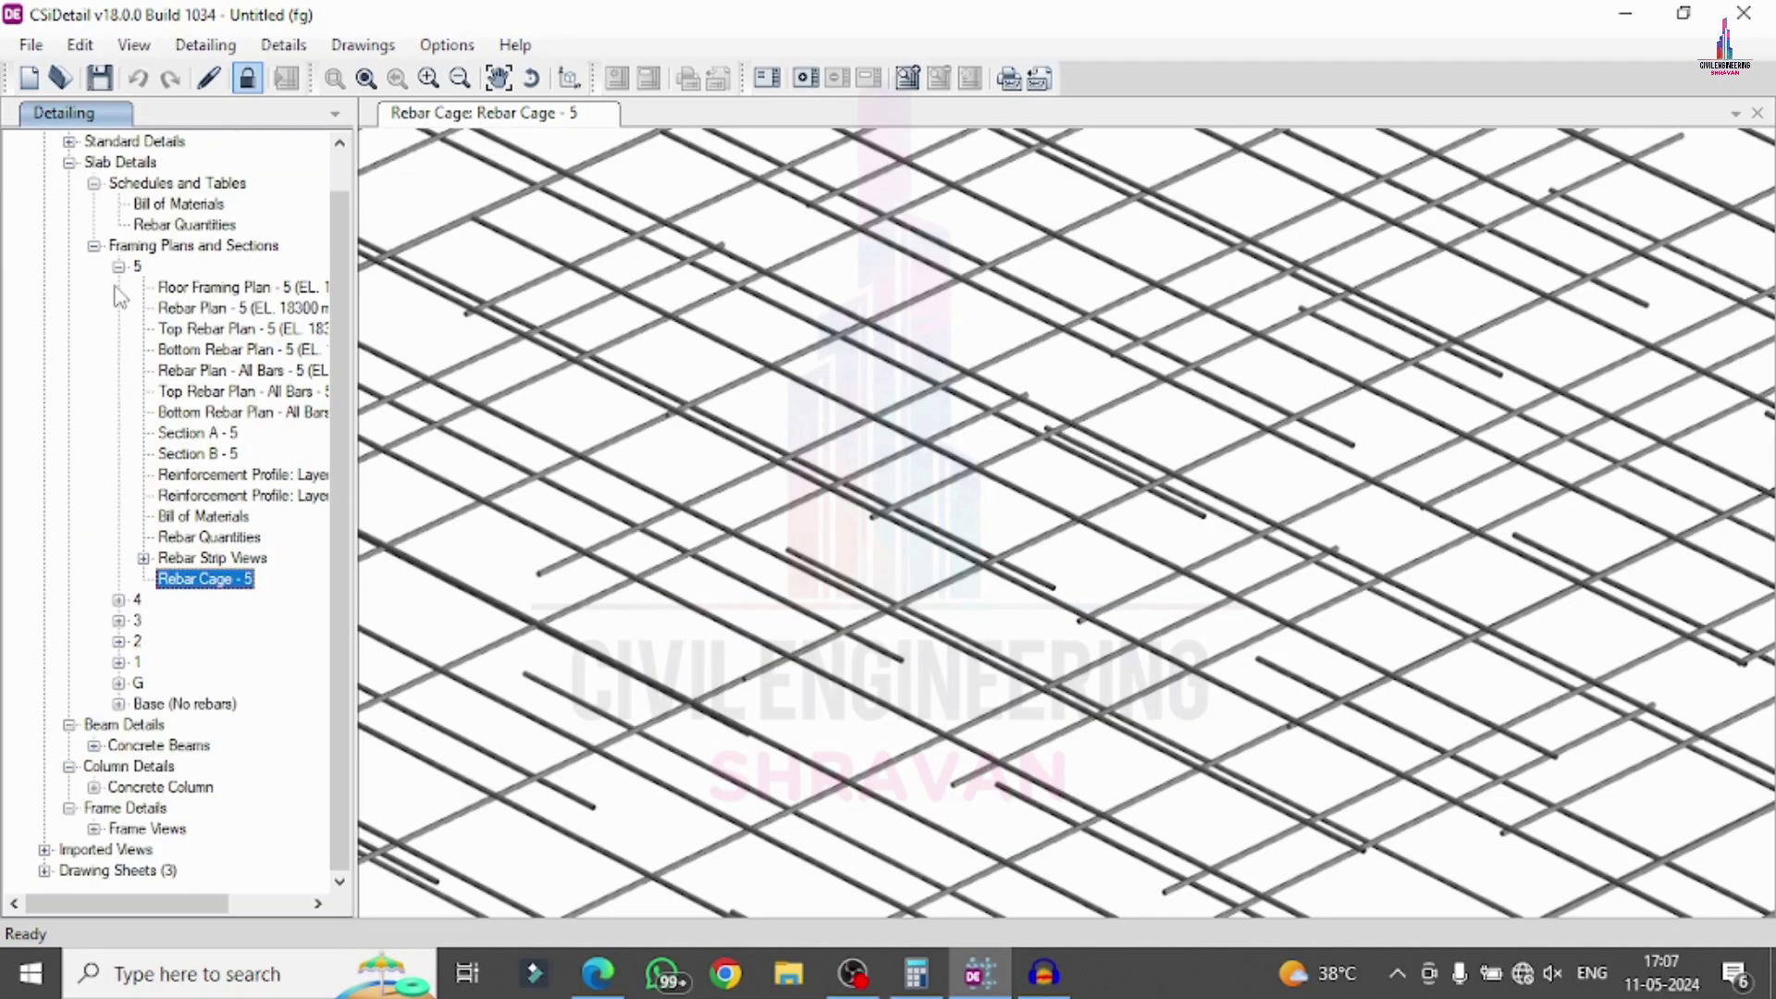
{"action": "left_click", "coordinate": [94, 248]}
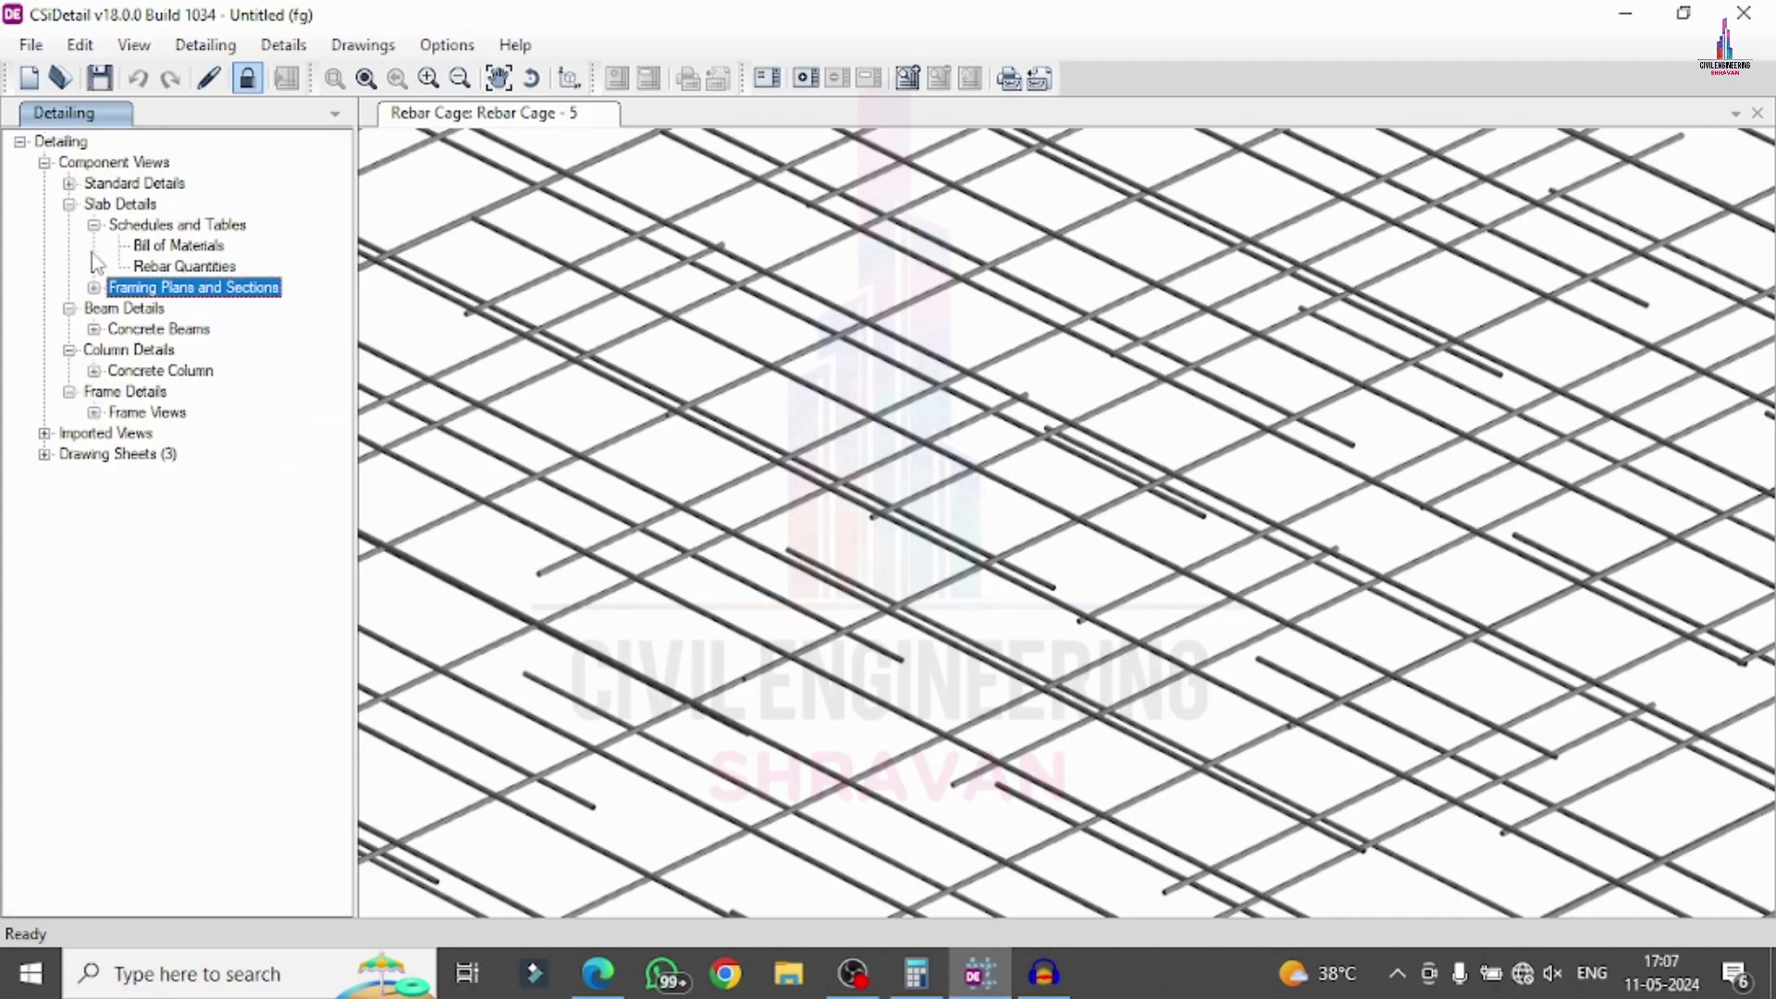
{"action": "left_click", "coordinate": [93, 329]}
- Open Concrete Beam Layouts 5, 4, 3 and 1 (EL. 6300 mm), then expand the beam Schedules and Tables
{"action": "left_click", "coordinate": [118, 351]}
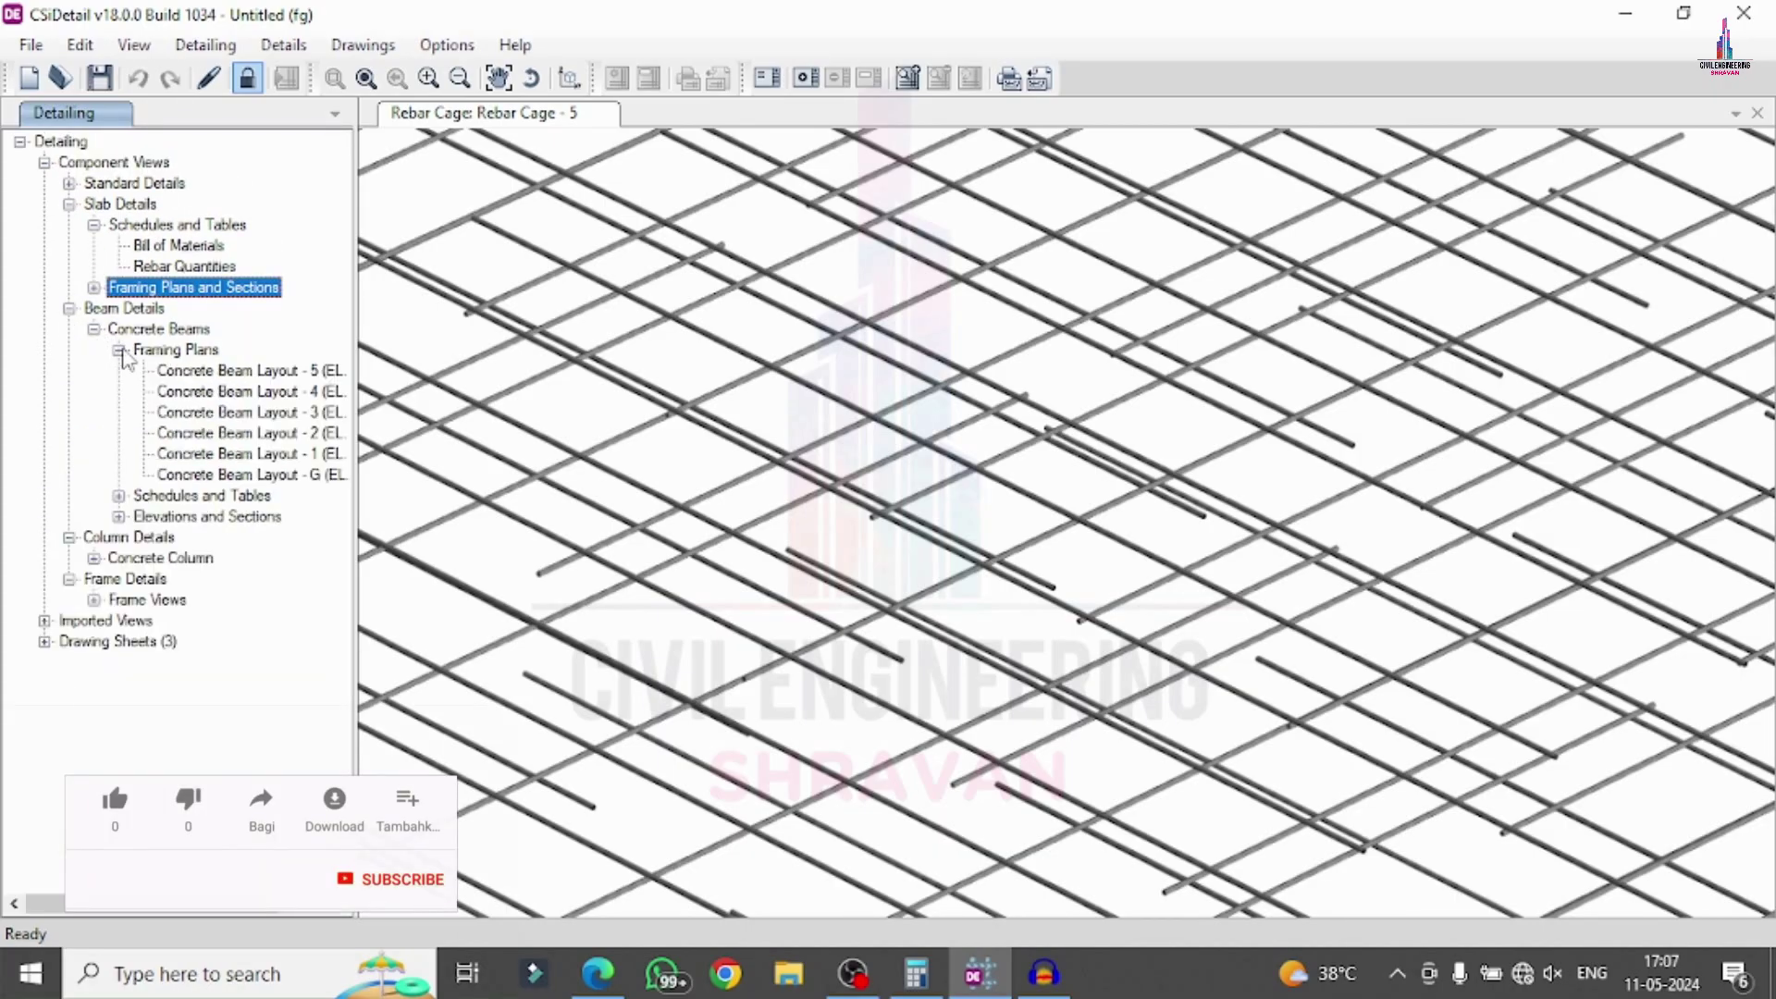
{"action": "double_click", "coordinate": [240, 372]}
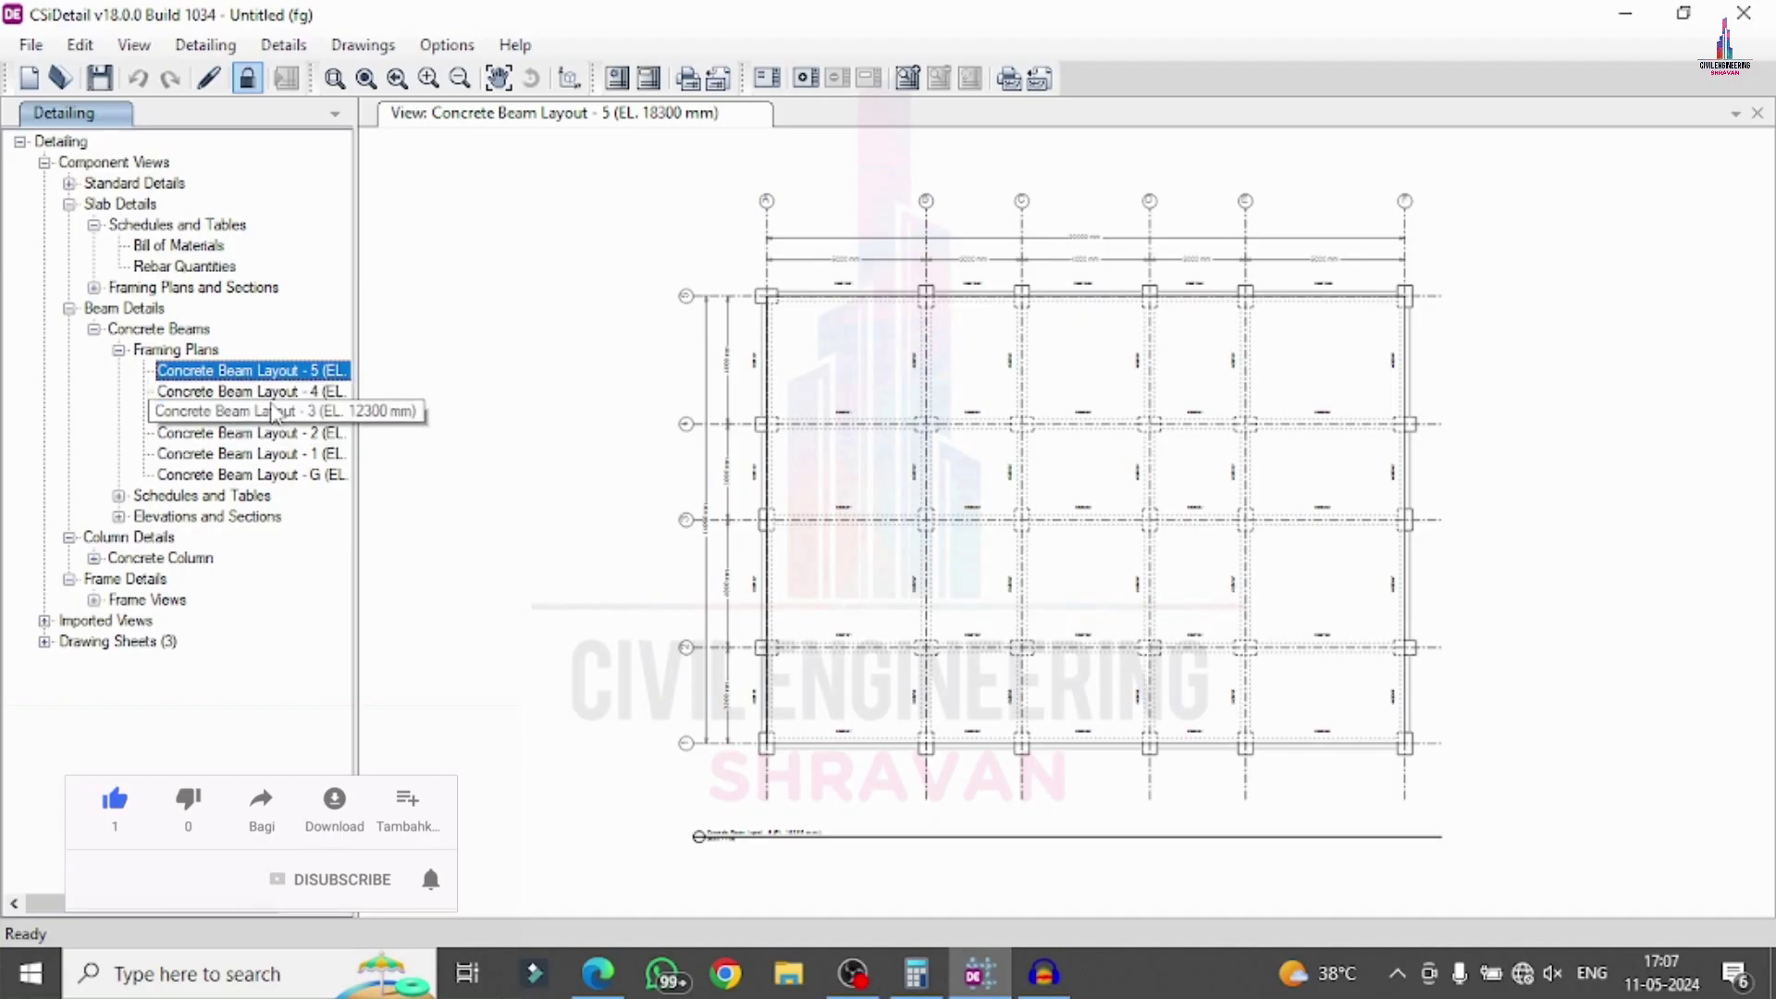
{"action": "double_click", "coordinate": [273, 392]}
{"action": "double_click", "coordinate": [264, 412]}
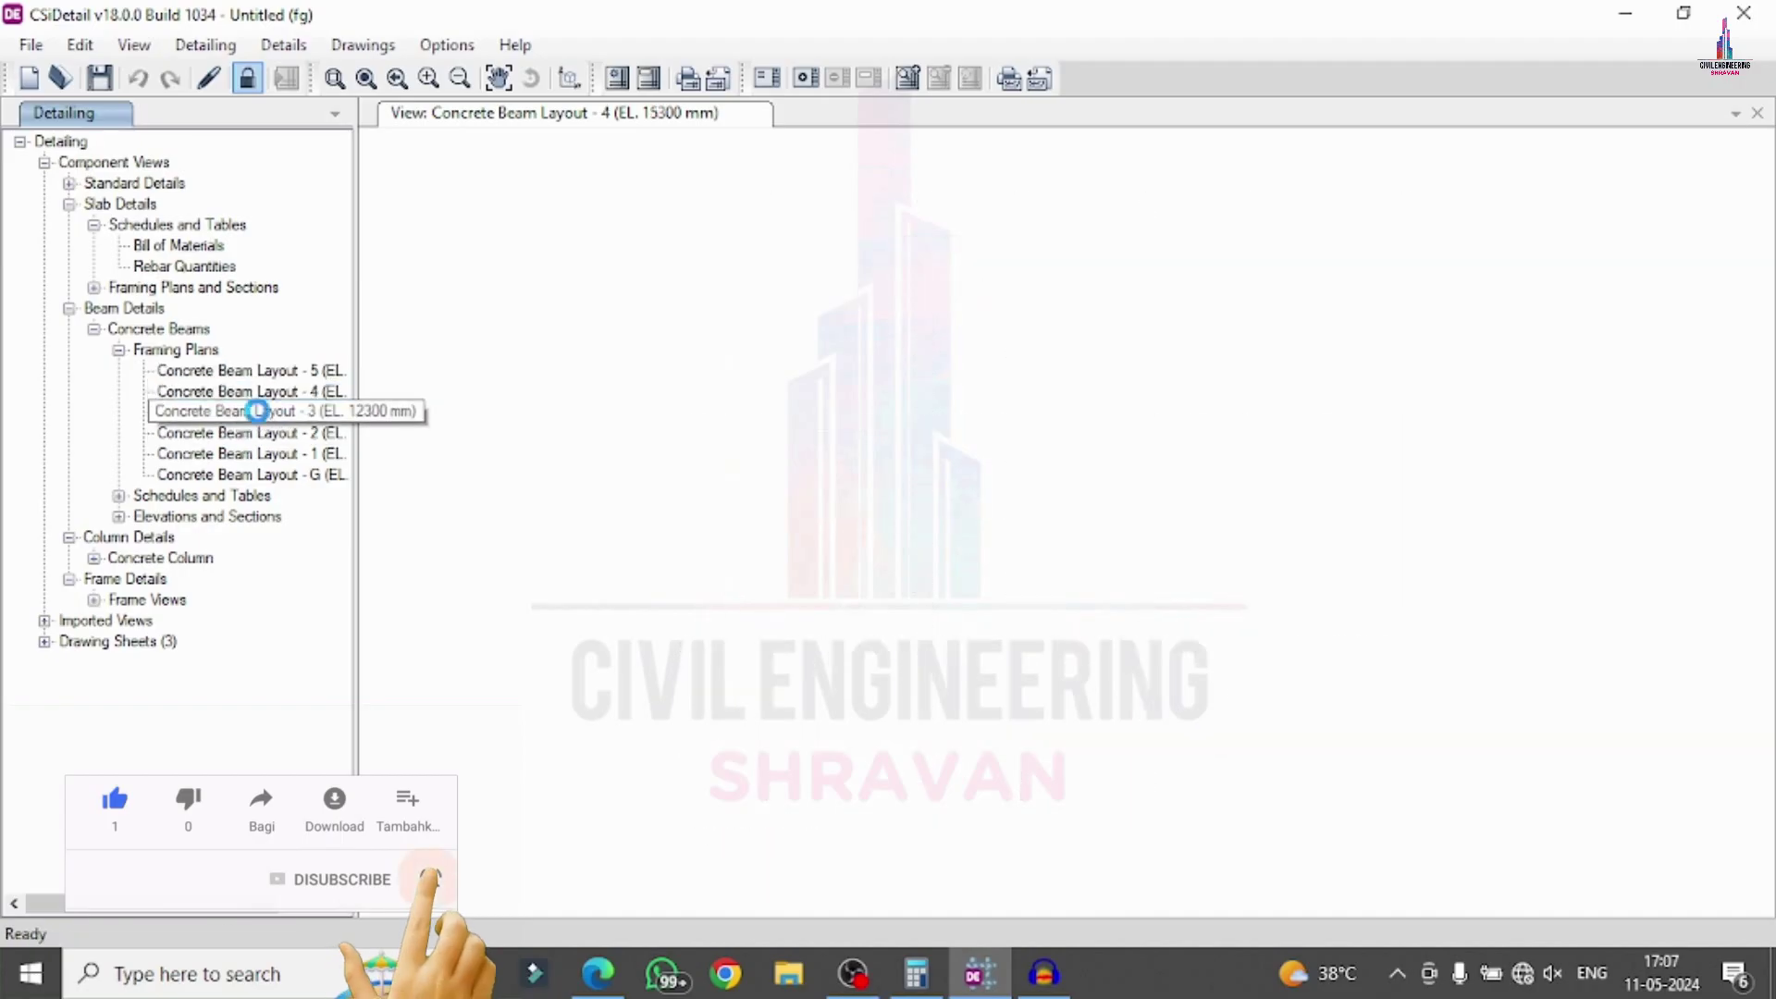
{"action": "double_click", "coordinate": [248, 453]}
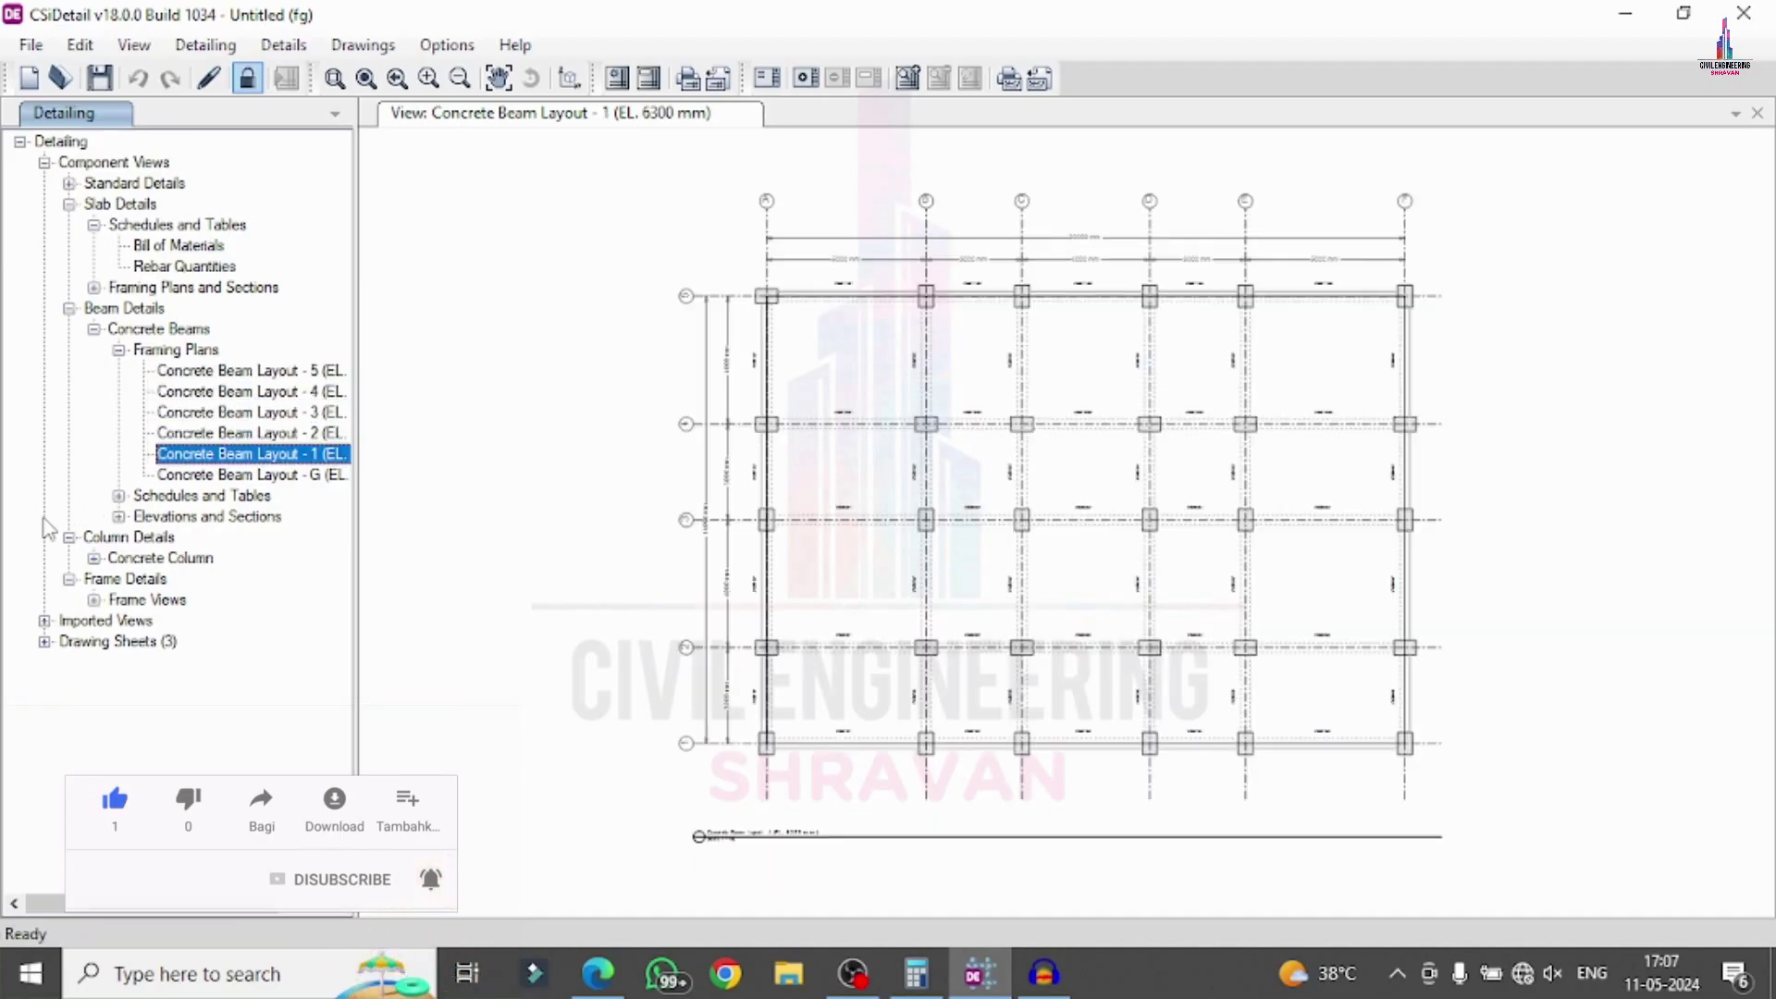
{"action": "left_click", "coordinate": [119, 497]}
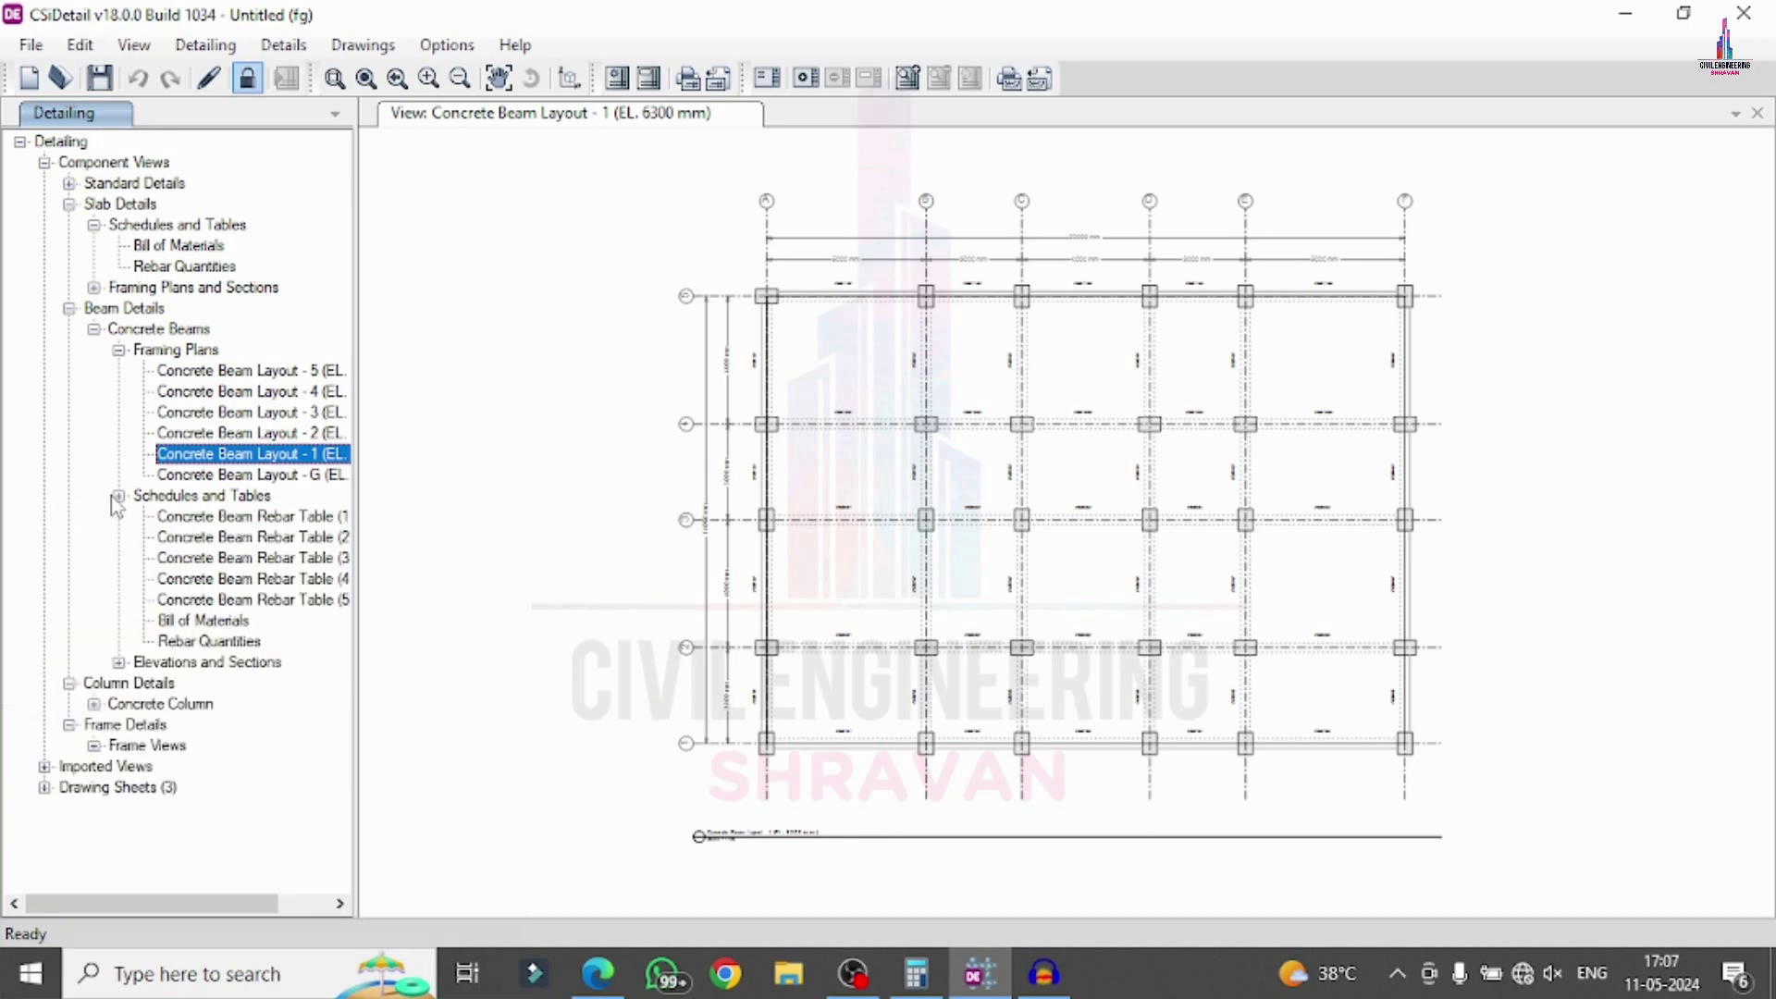
- Open Concrete Beam Rebar Table (1 of 5) and zoom in to read spans, sizes, bars and stirrups
{"action": "double_click", "coordinate": [198, 517]}
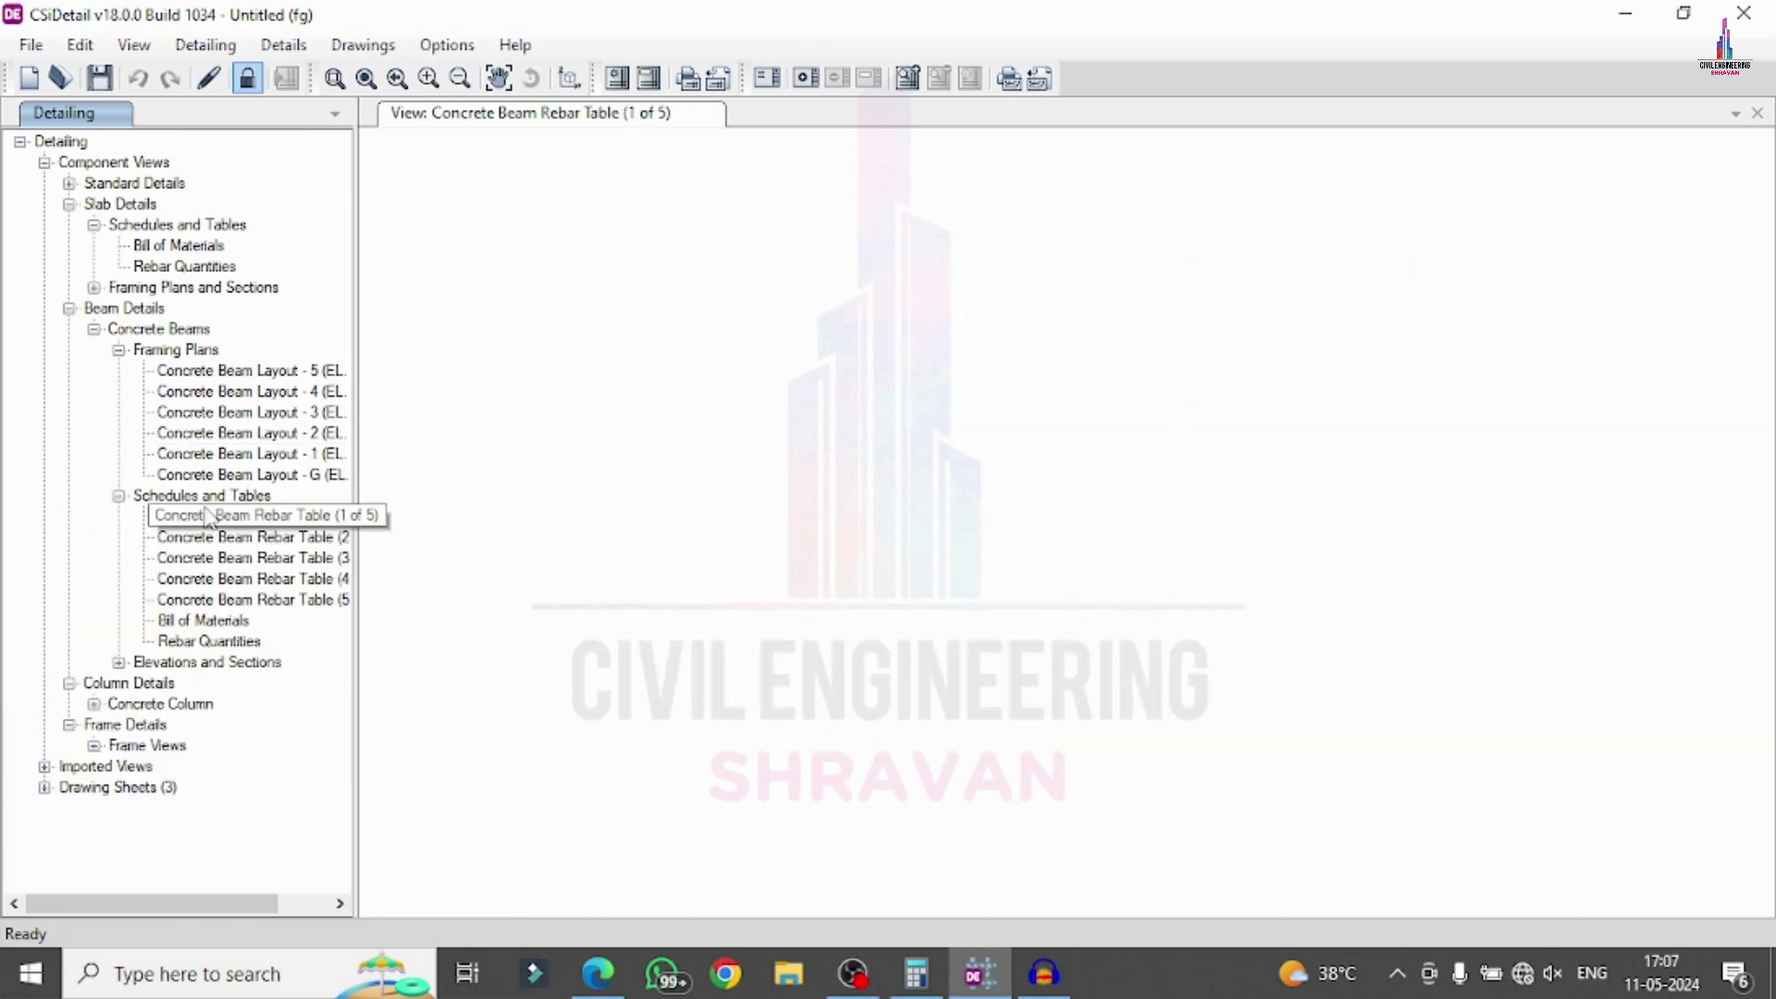
{"action": "scroll", "coordinate": [919, 242], "scroll_direction": "up", "scroll_amount": 2}
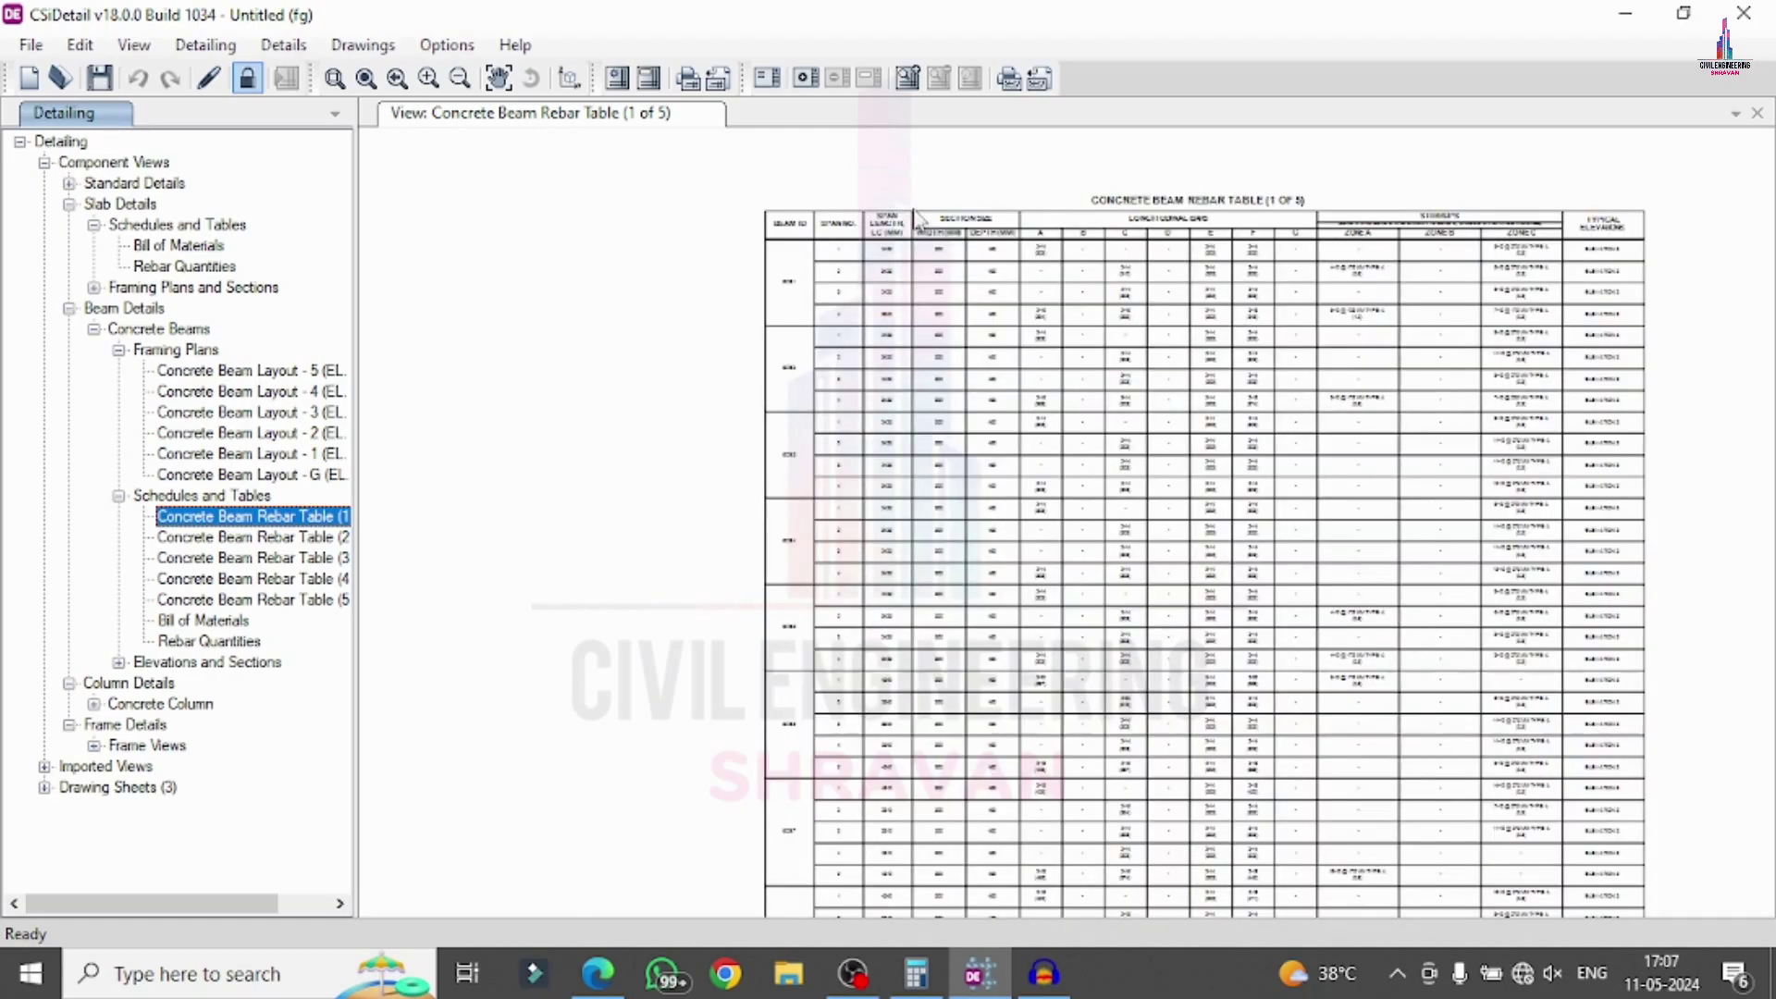
{"action": "scroll", "coordinate": [1355, 211], "scroll_direction": "up", "scroll_amount": 1}
{"action": "scroll", "coordinate": [534, 227], "scroll_direction": "up", "scroll_amount": 3}
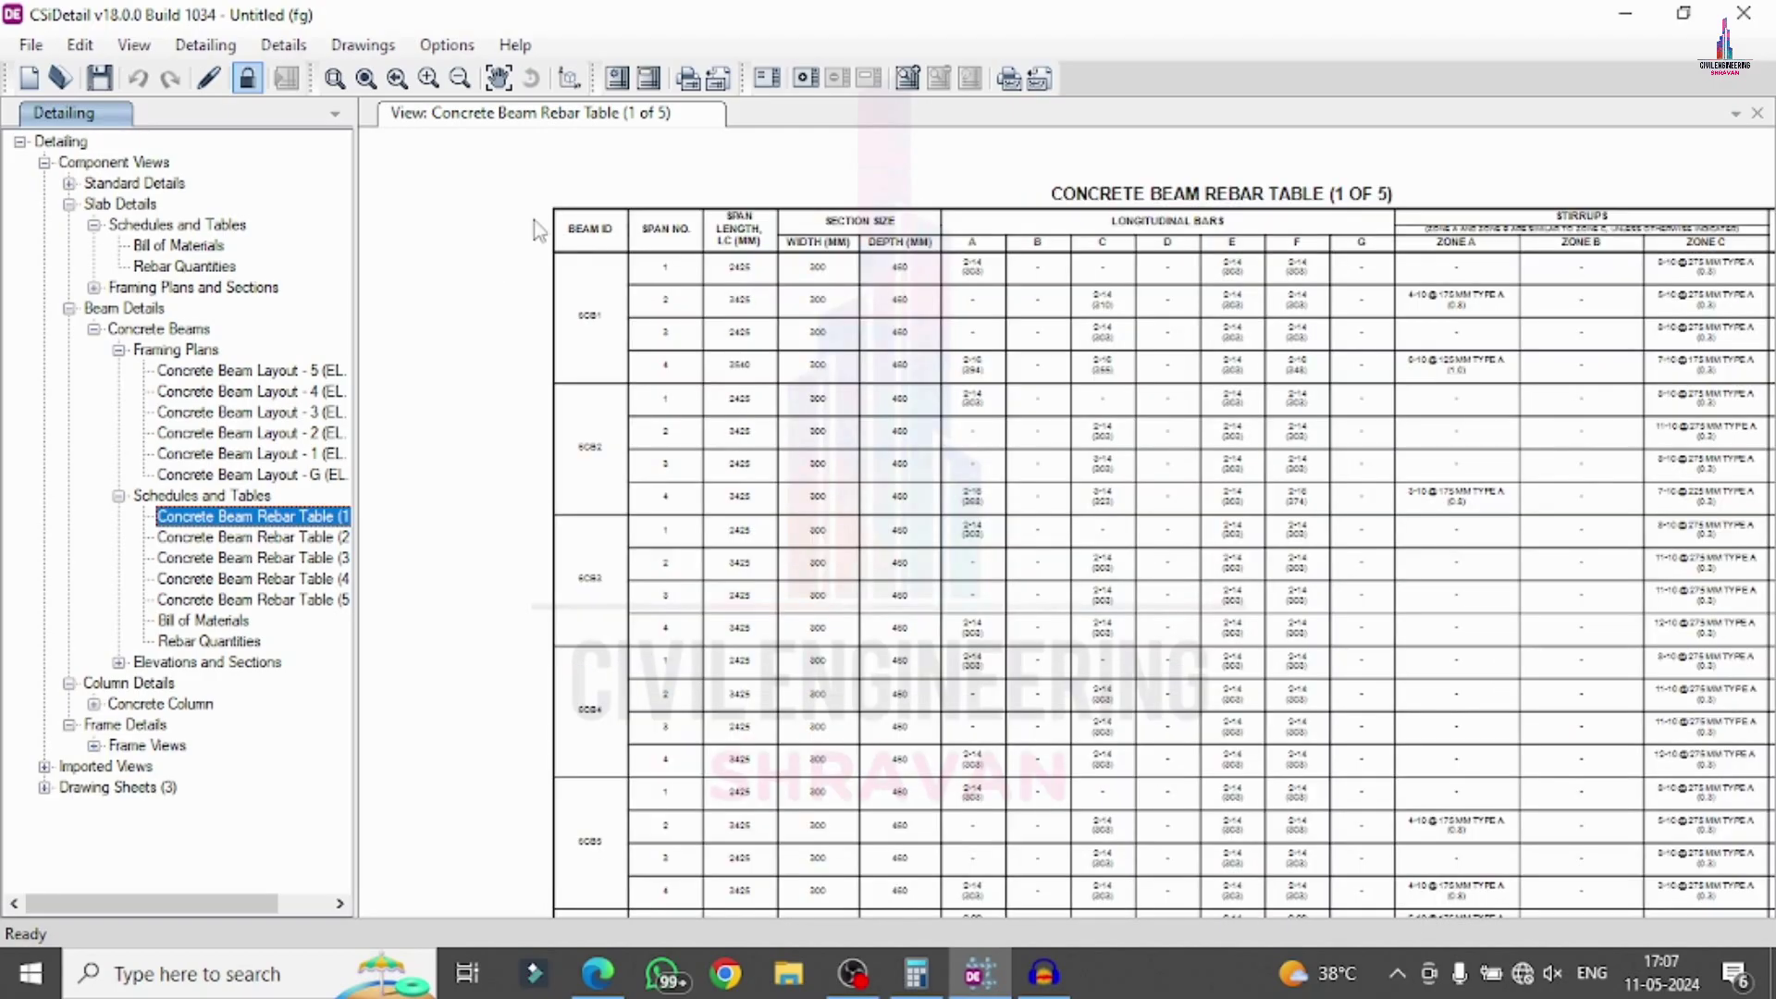
{"action": "scroll", "coordinate": [712, 301], "scroll_direction": "up", "scroll_amount": 1}
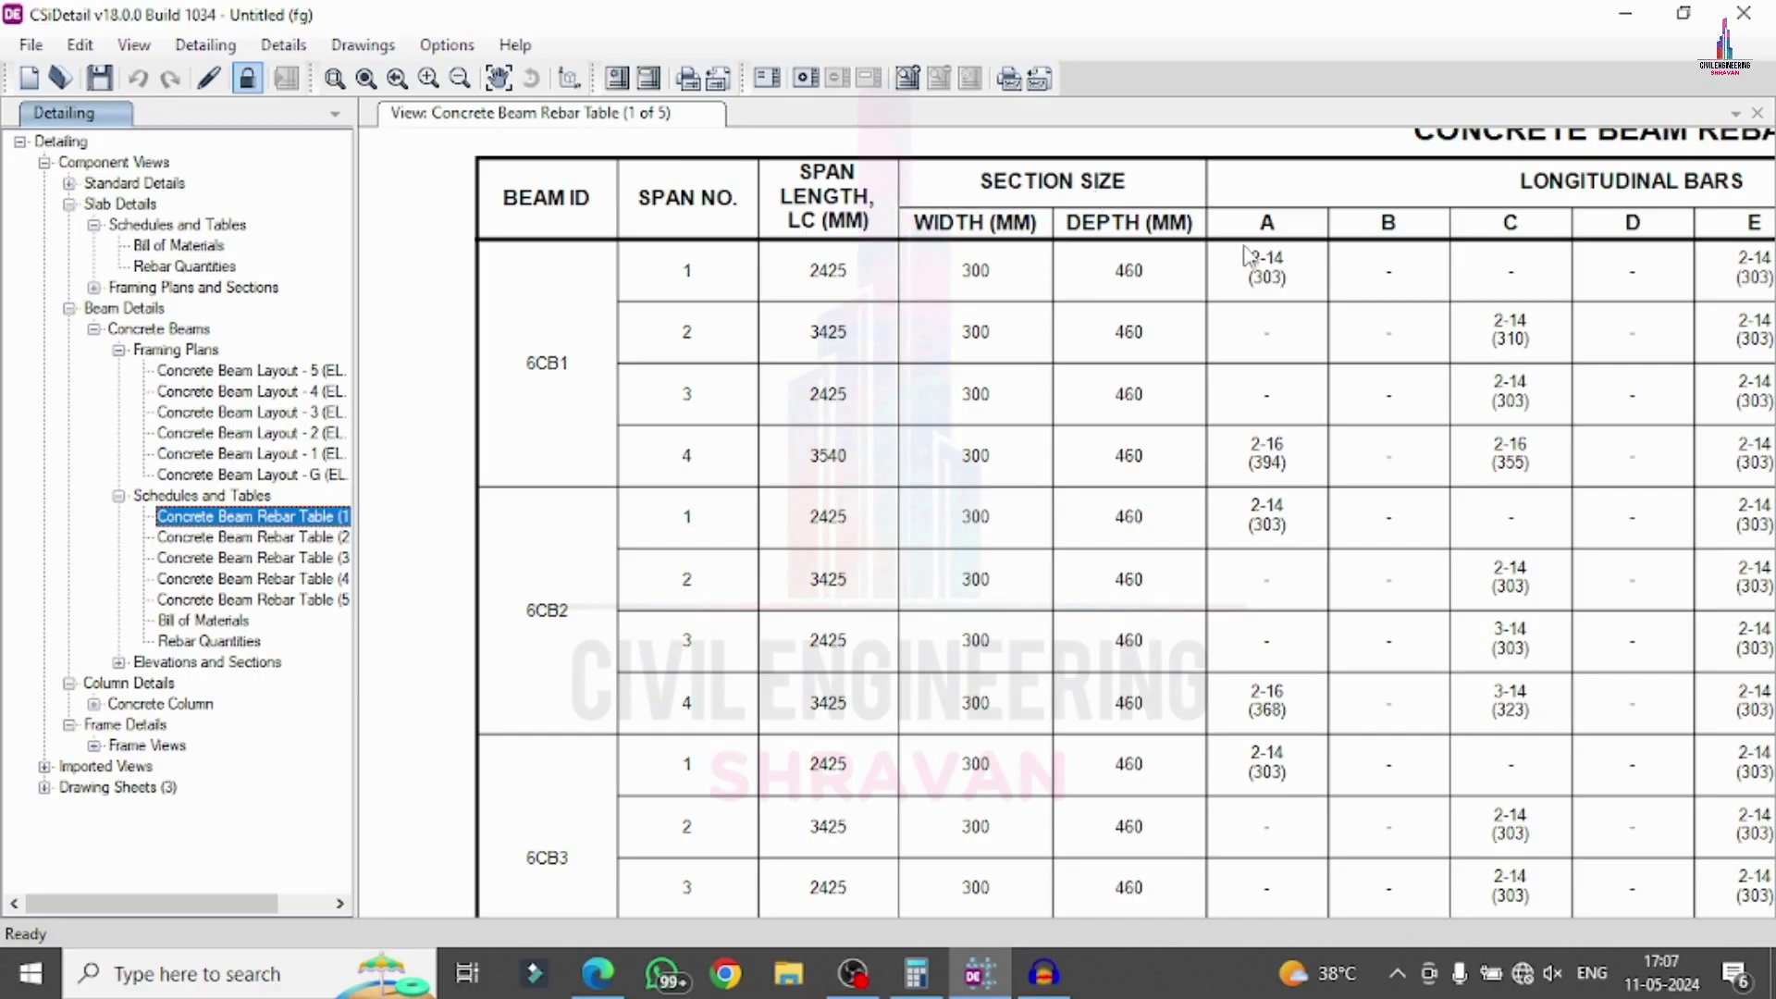
{"action": "scroll", "coordinate": [847, 294], "scroll_direction": "down", "scroll_amount": 4}
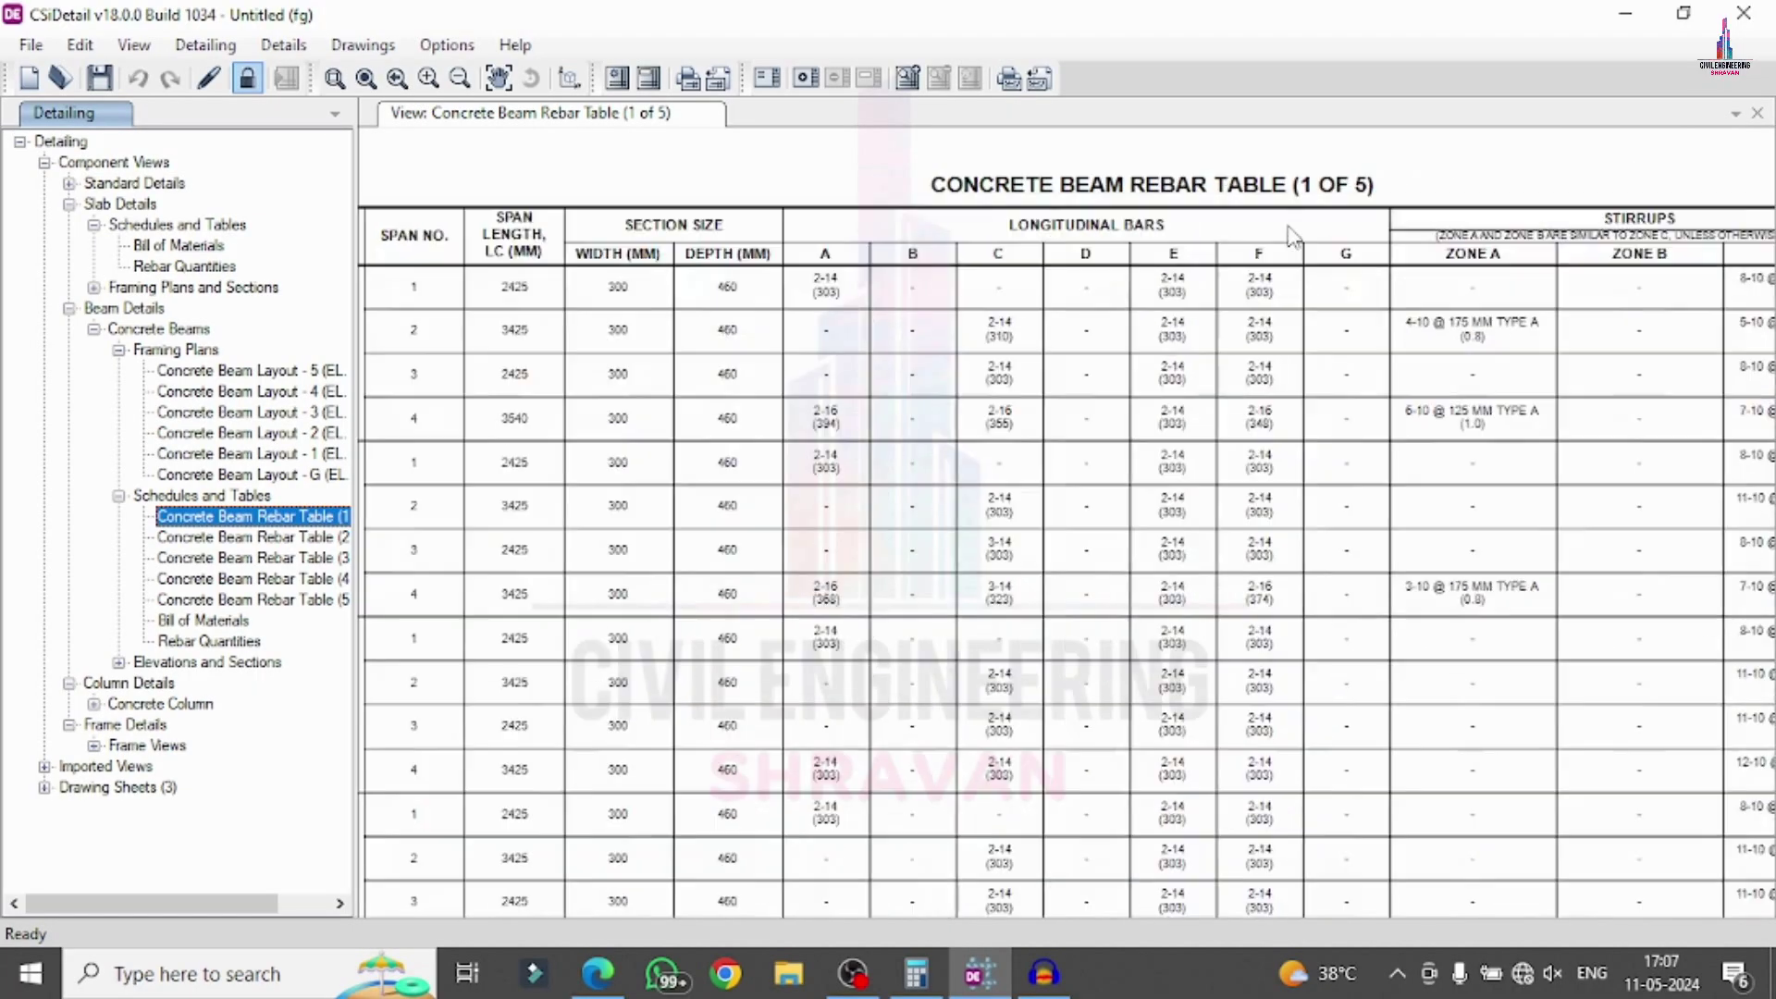
{"action": "scroll", "coordinate": [1294, 238], "scroll_direction": "up", "scroll_amount": 1}
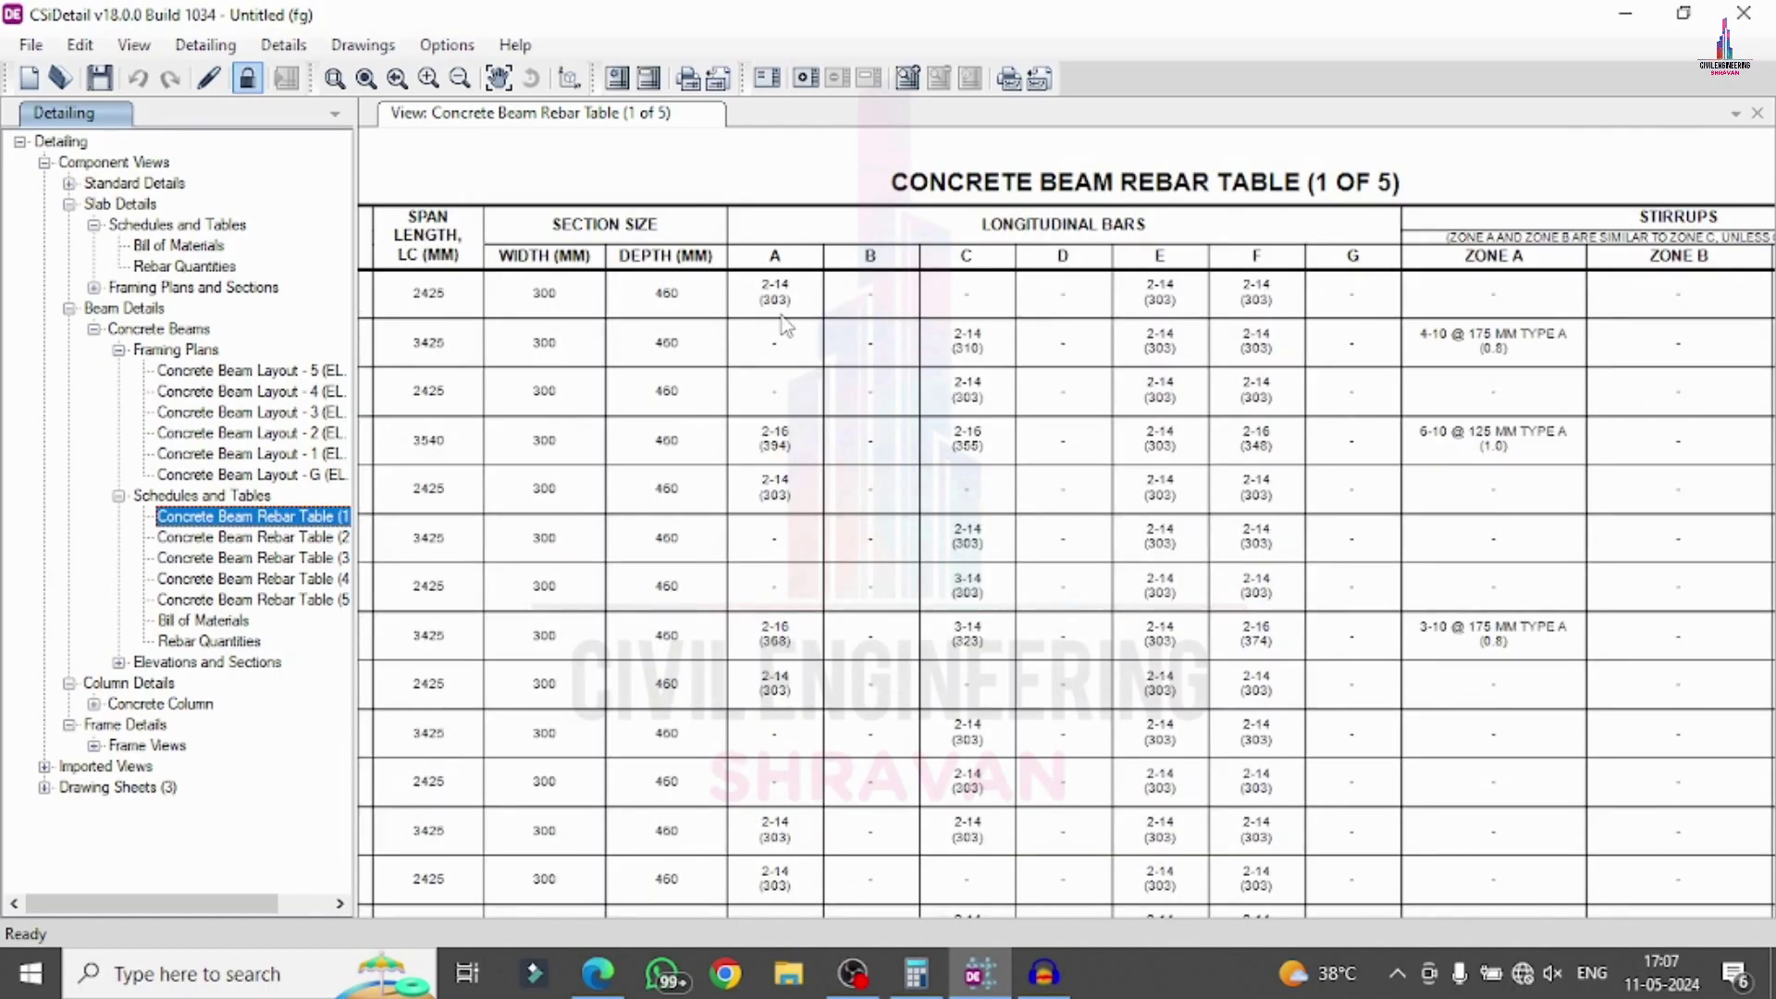
{"action": "scroll", "coordinate": [785, 325], "scroll_direction": "down", "scroll_amount": 2}
{"action": "scroll", "coordinate": [1550, 268], "scroll_direction": "up", "scroll_amount": 3}
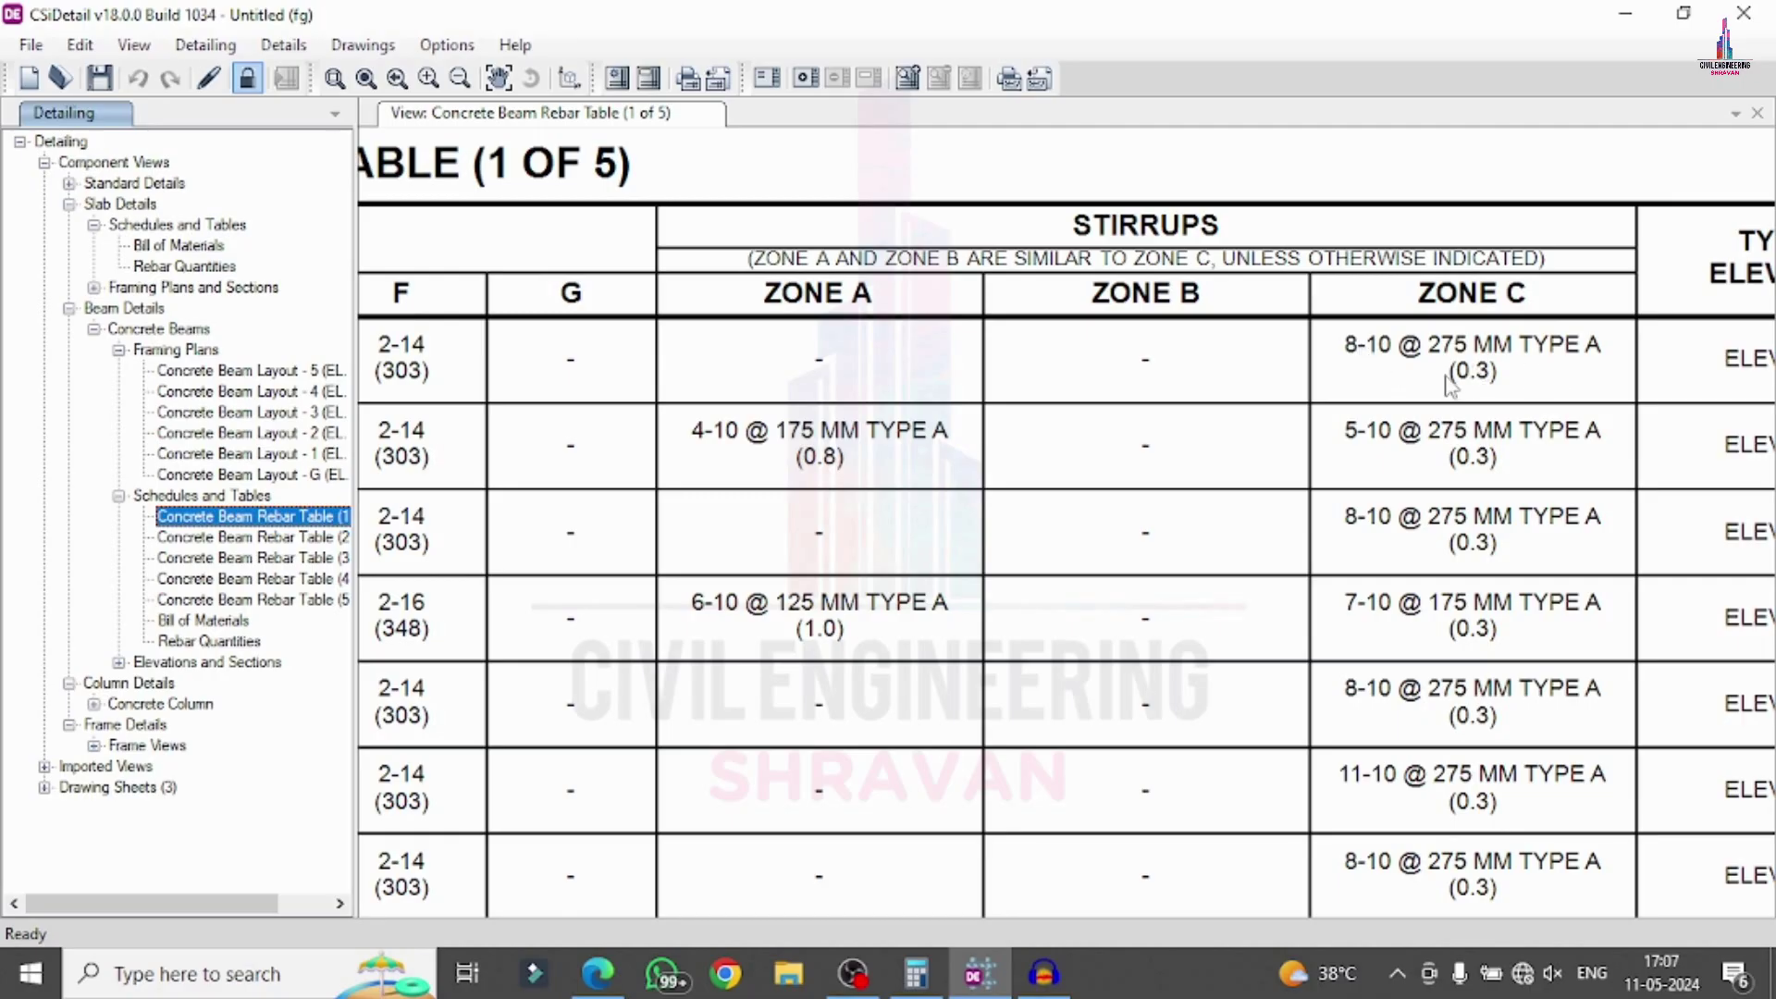
{"action": "scroll", "coordinate": [1448, 366], "scroll_direction": "down", "scroll_amount": 5}
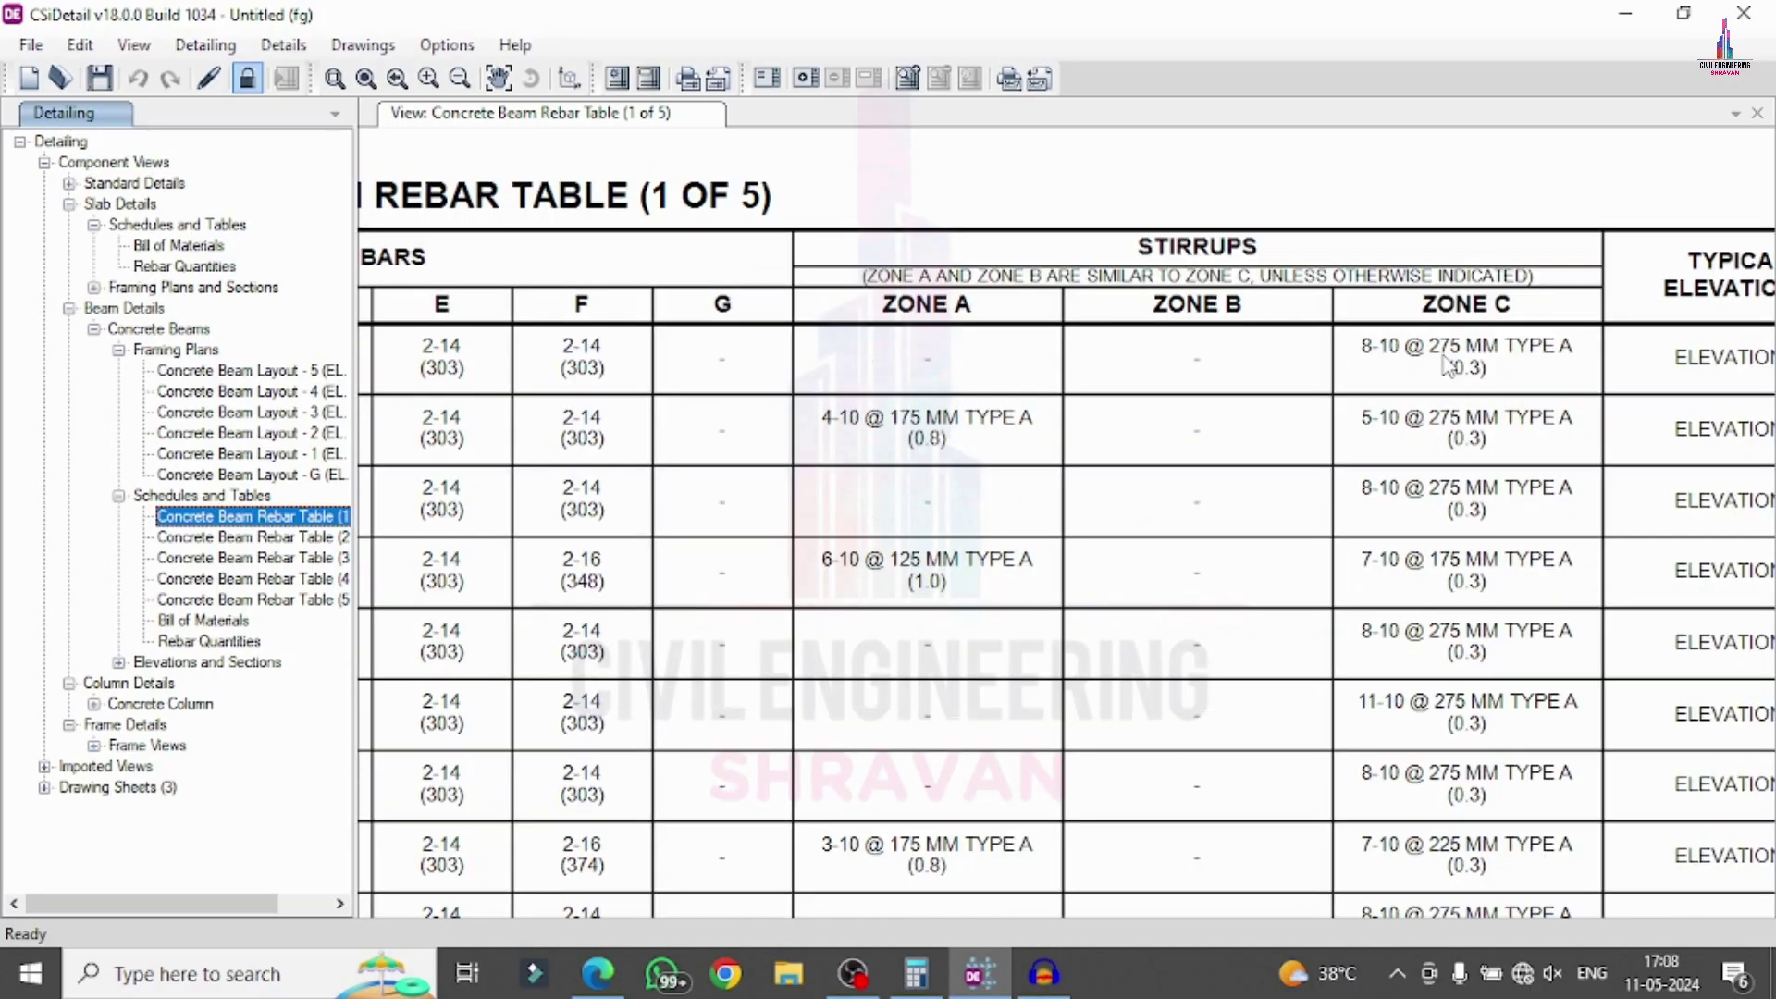
{"action": "scroll", "coordinate": [1448, 365], "scroll_direction": "down", "scroll_amount": 2}
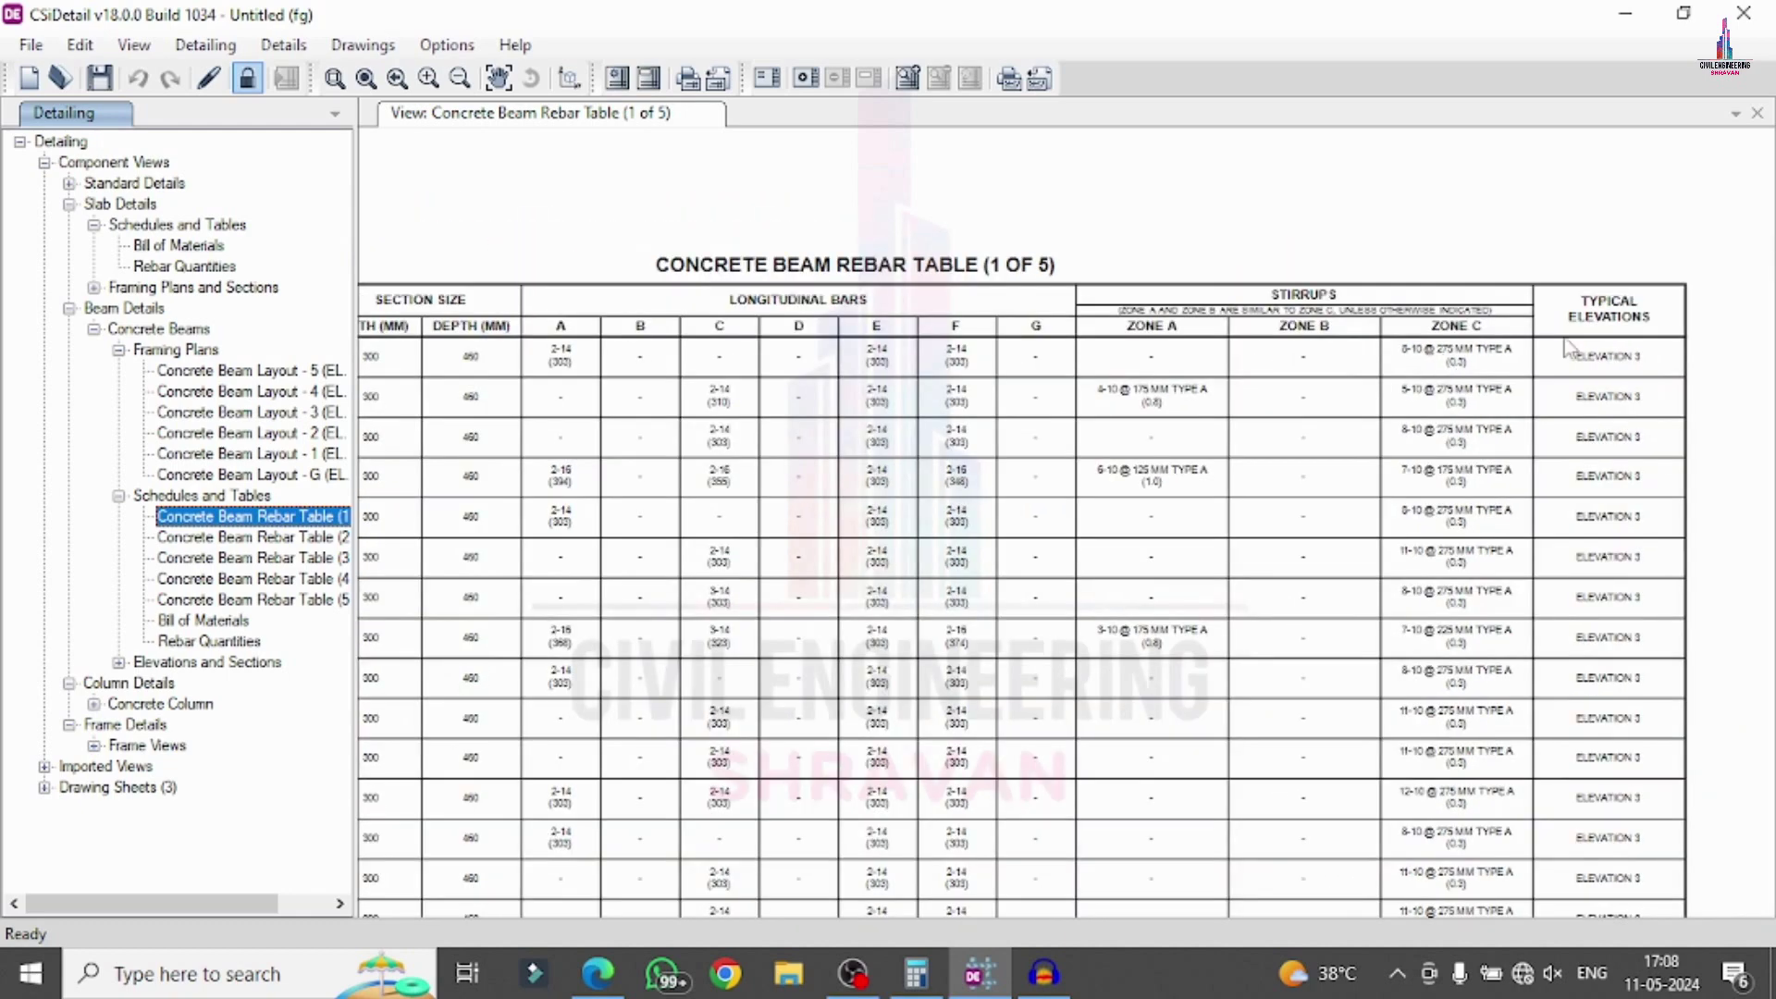
{"action": "scroll", "coordinate": [1566, 349], "scroll_direction": "down", "scroll_amount": 1}
{"action": "scroll", "coordinate": [518, 388], "scroll_direction": "up", "scroll_amount": 1}
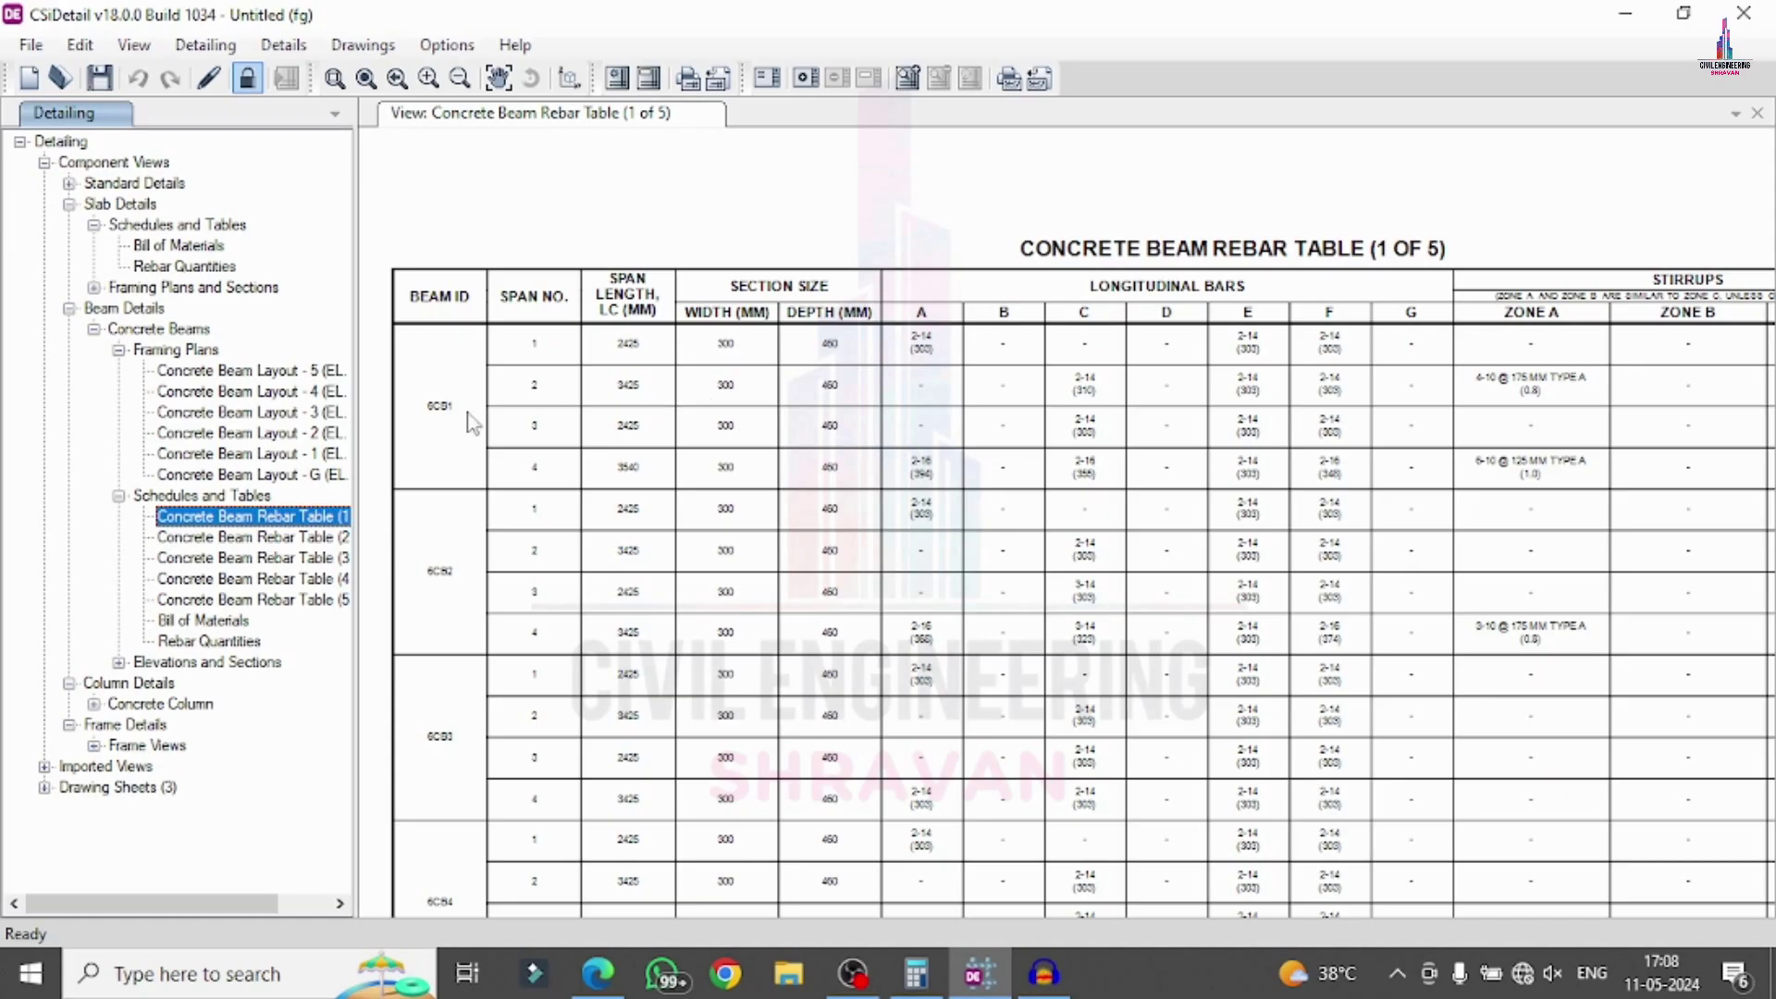
{"action": "scroll", "coordinate": [472, 423], "scroll_direction": "down", "scroll_amount": 4}
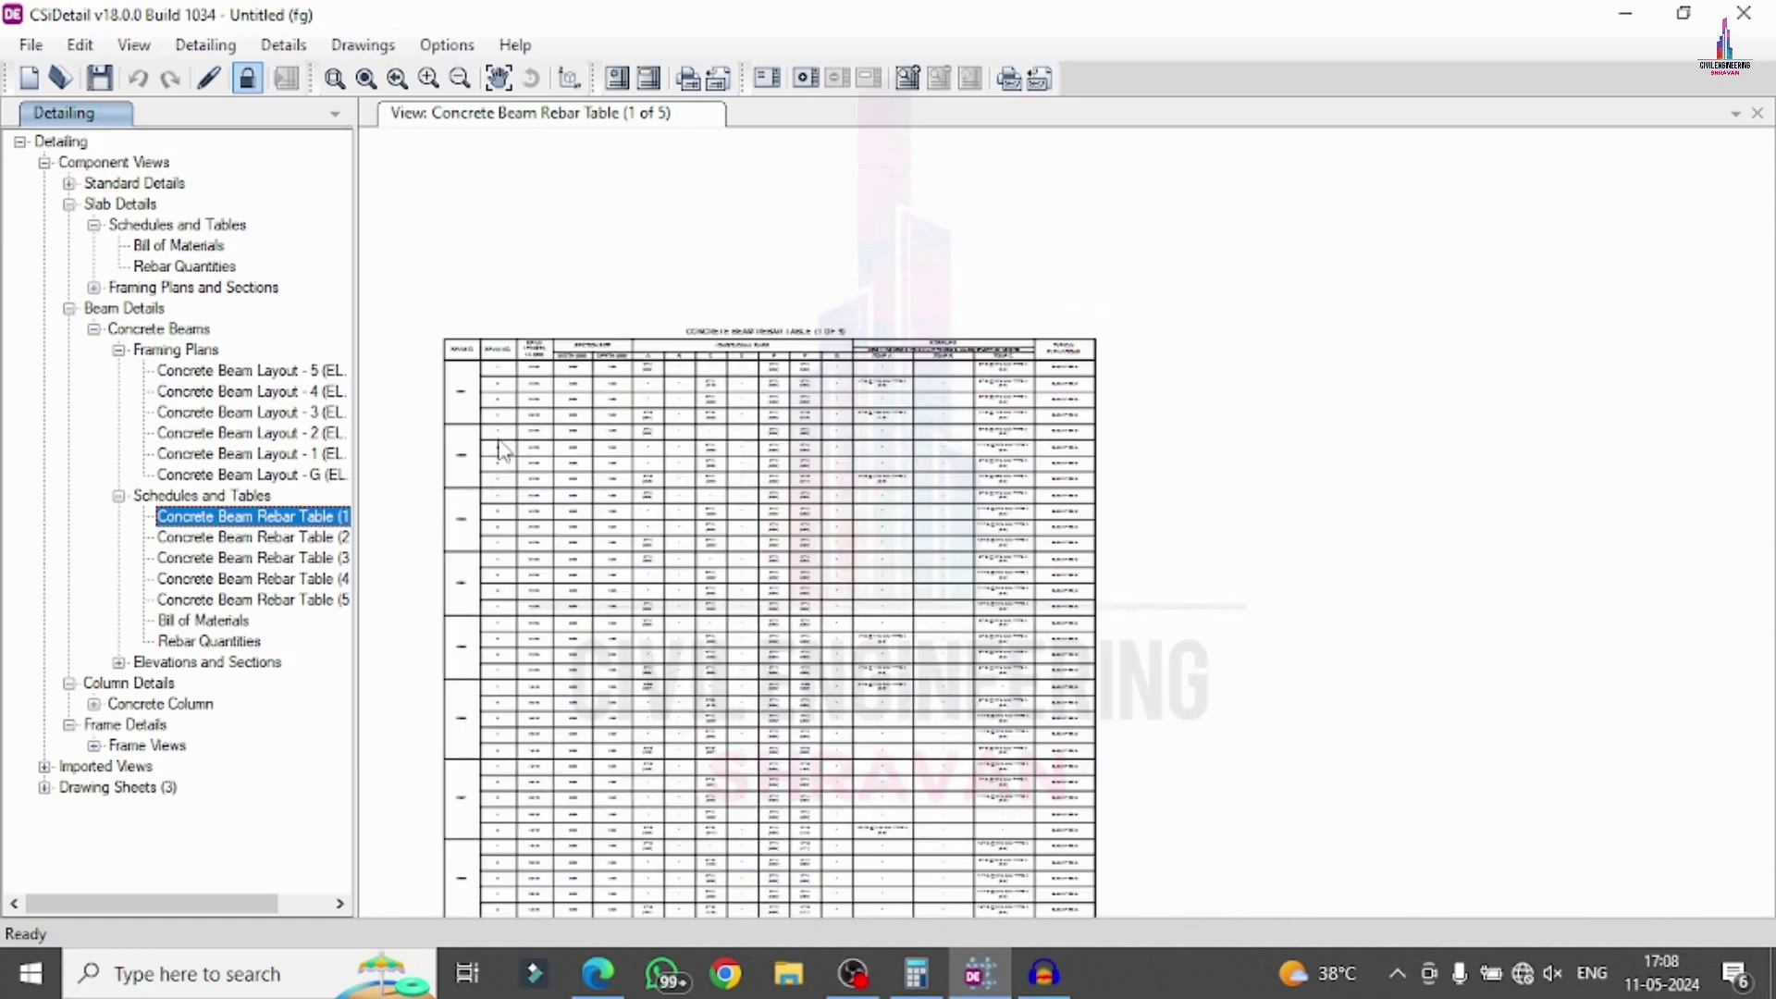
- Page through Concrete Beam Rebar Tables 2–5, zoom on table 5, and expand beams 6CB1–6CB10
{"action": "left_click", "coordinate": [268, 538]}
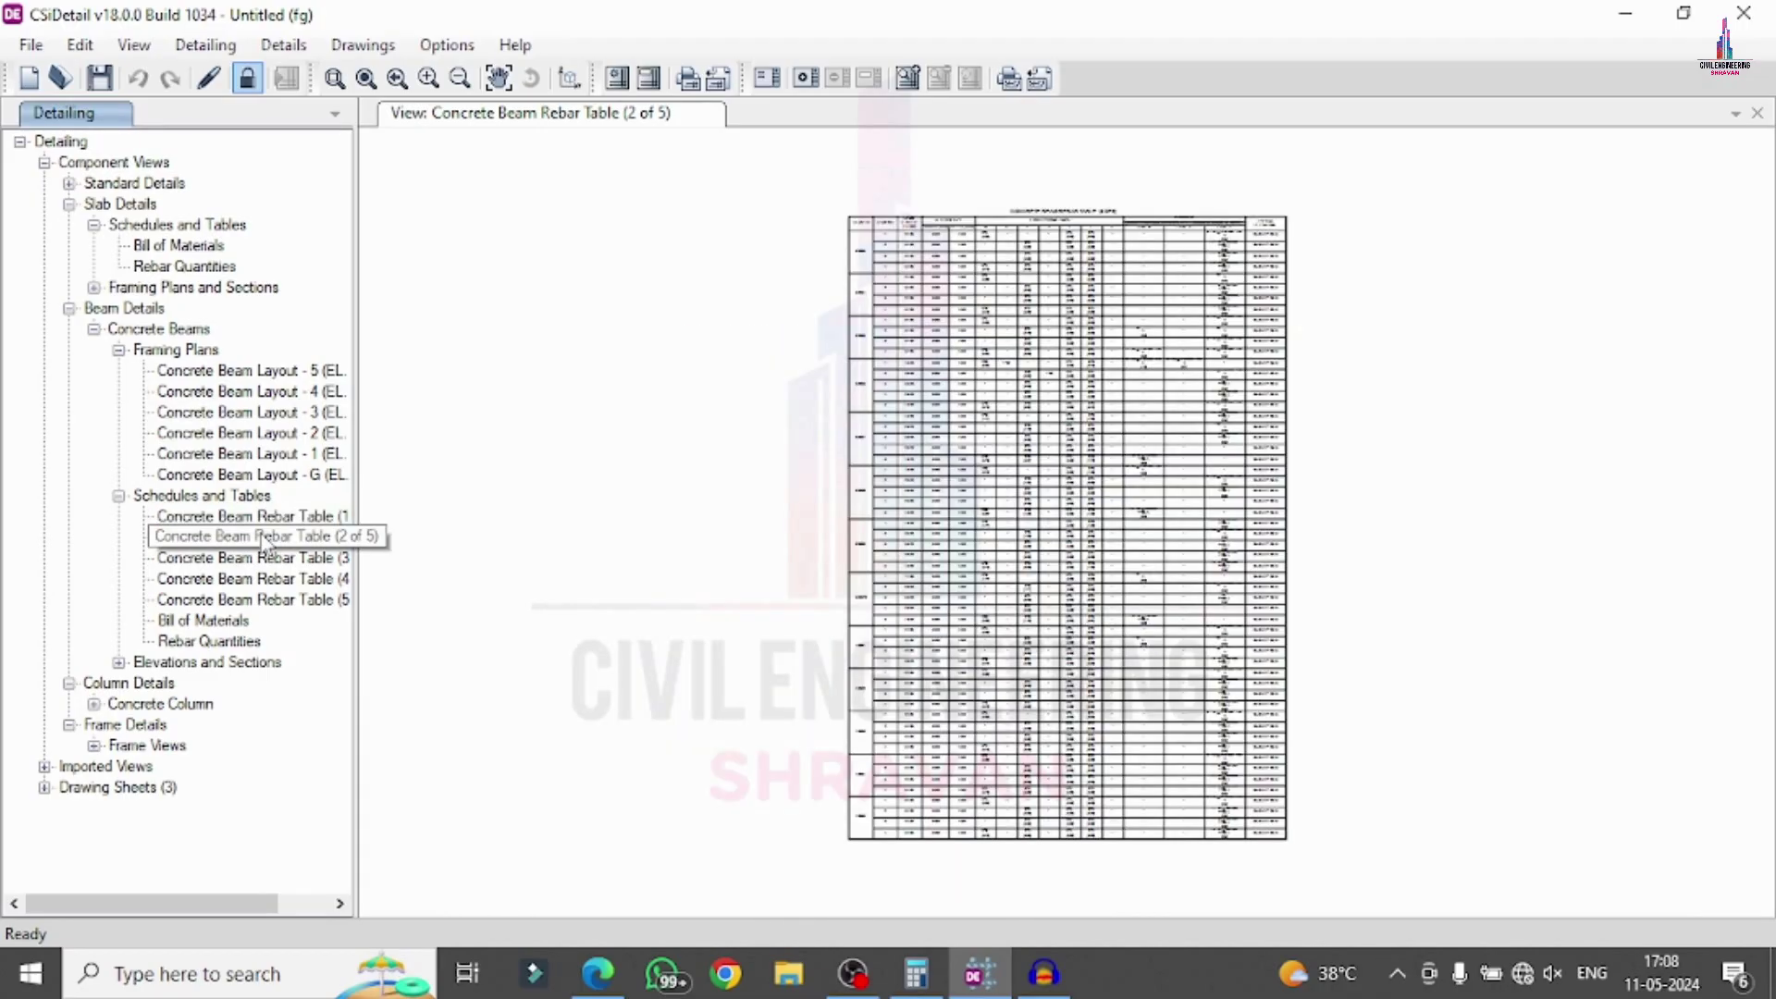
{"action": "left_click", "coordinate": [267, 557]}
{"action": "left_click", "coordinate": [268, 578]}
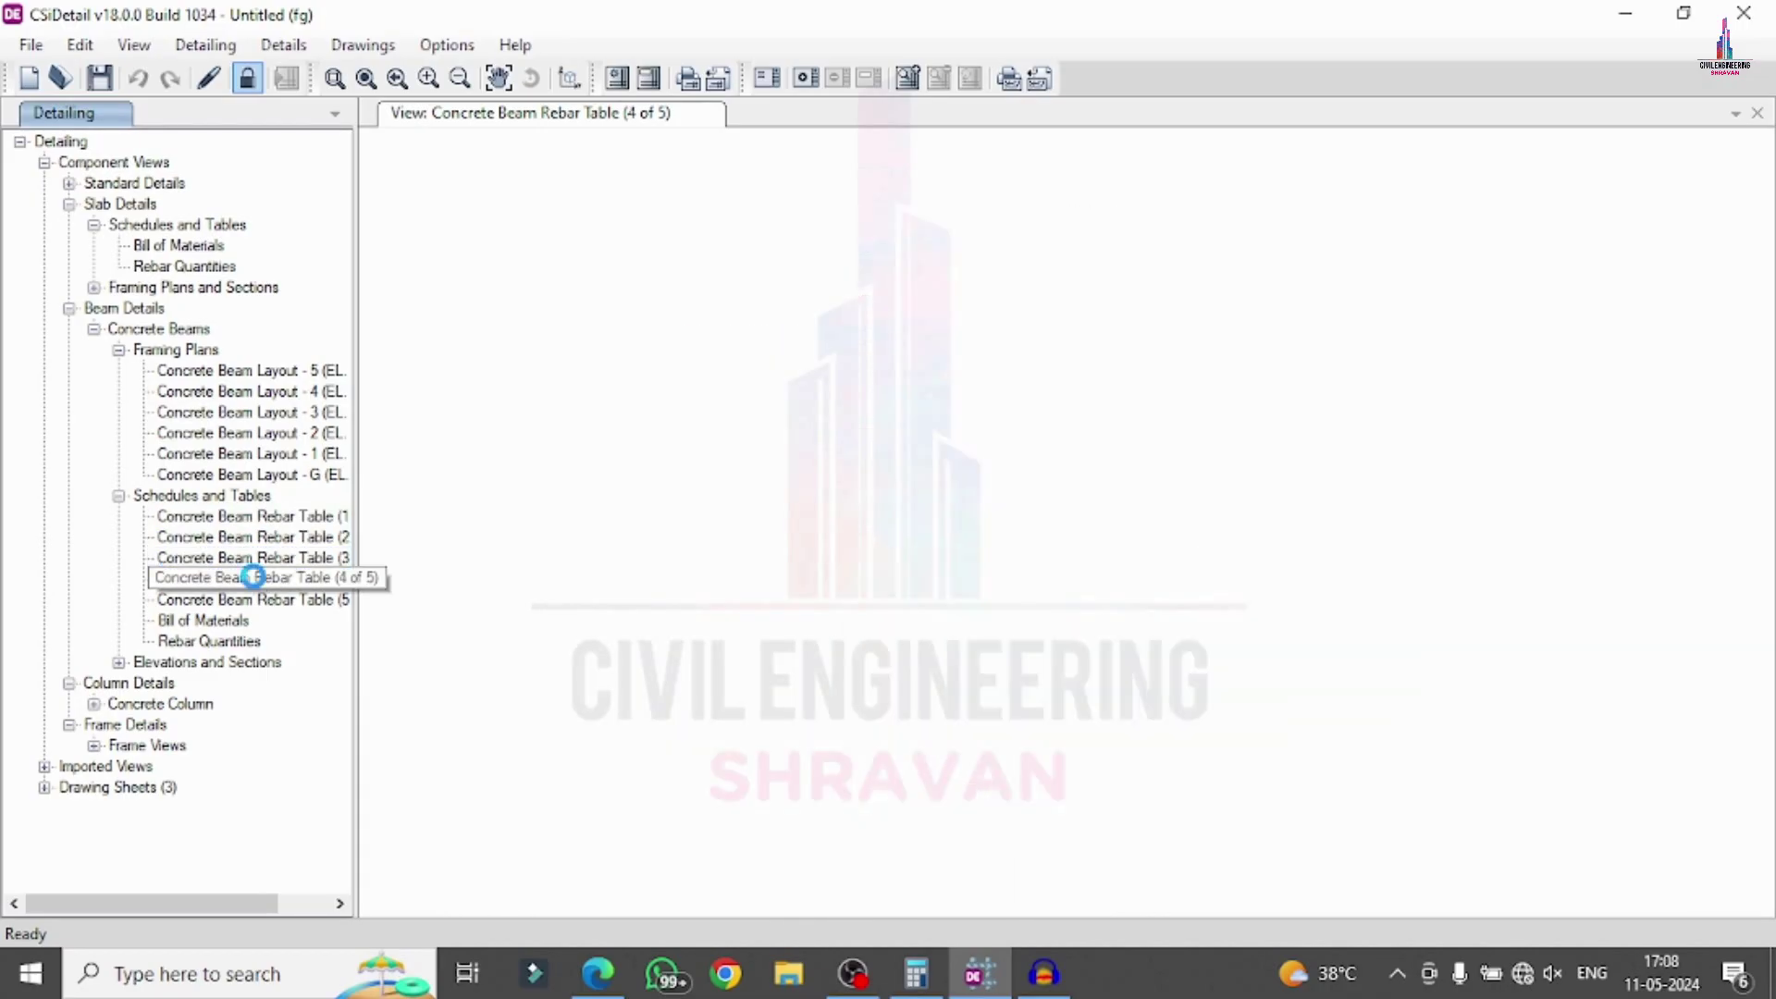
{"action": "left_click", "coordinate": [265, 599]}
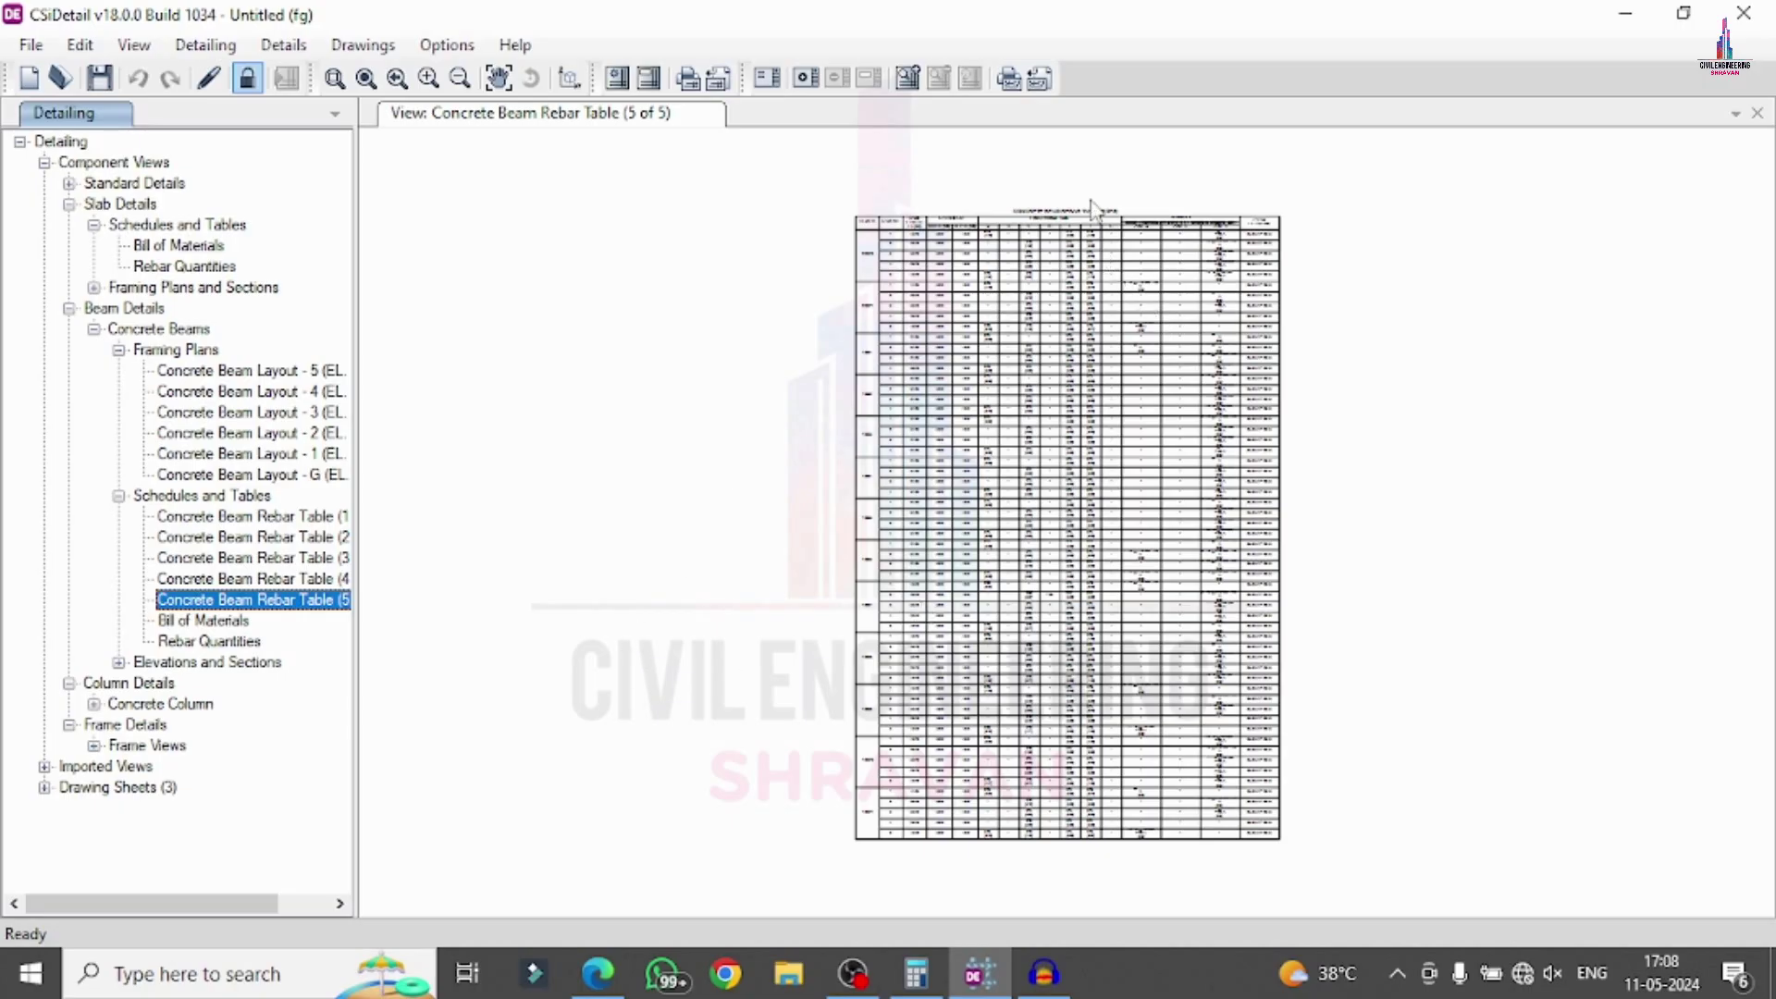
{"action": "scroll", "coordinate": [1092, 206], "scroll_direction": "up", "scroll_amount": 5}
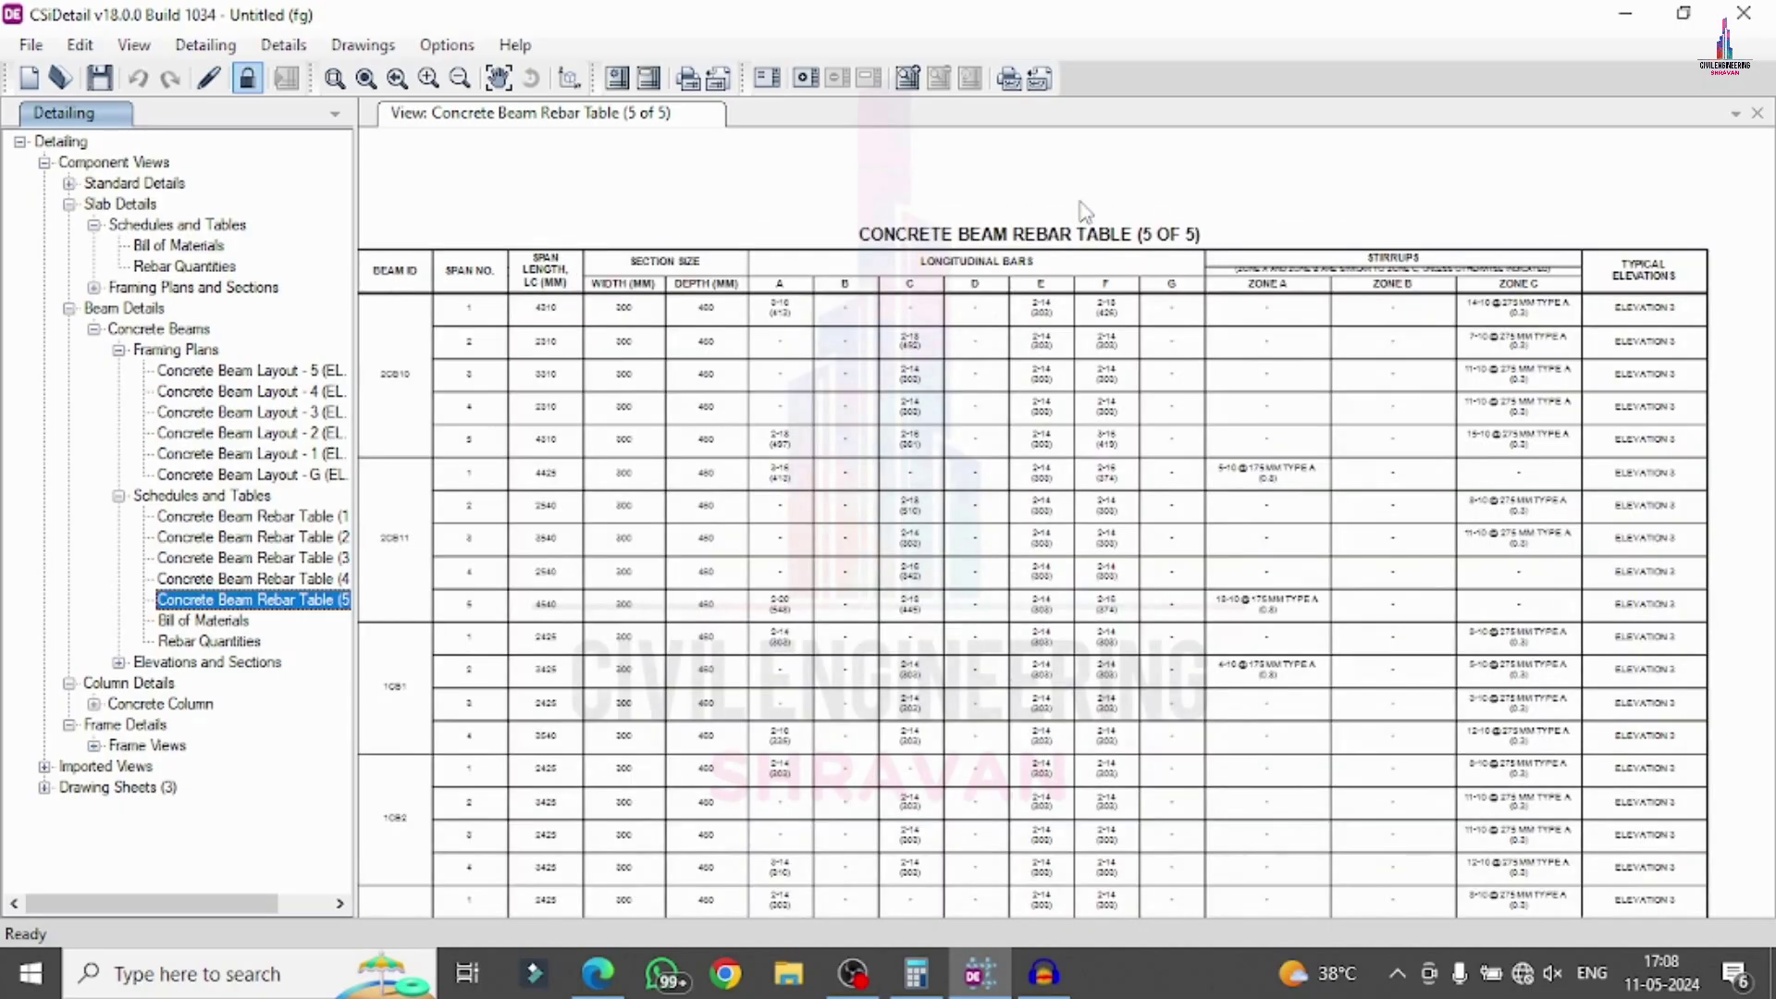
{"action": "scroll", "coordinate": [1084, 211], "scroll_direction": "down", "scroll_amount": 2}
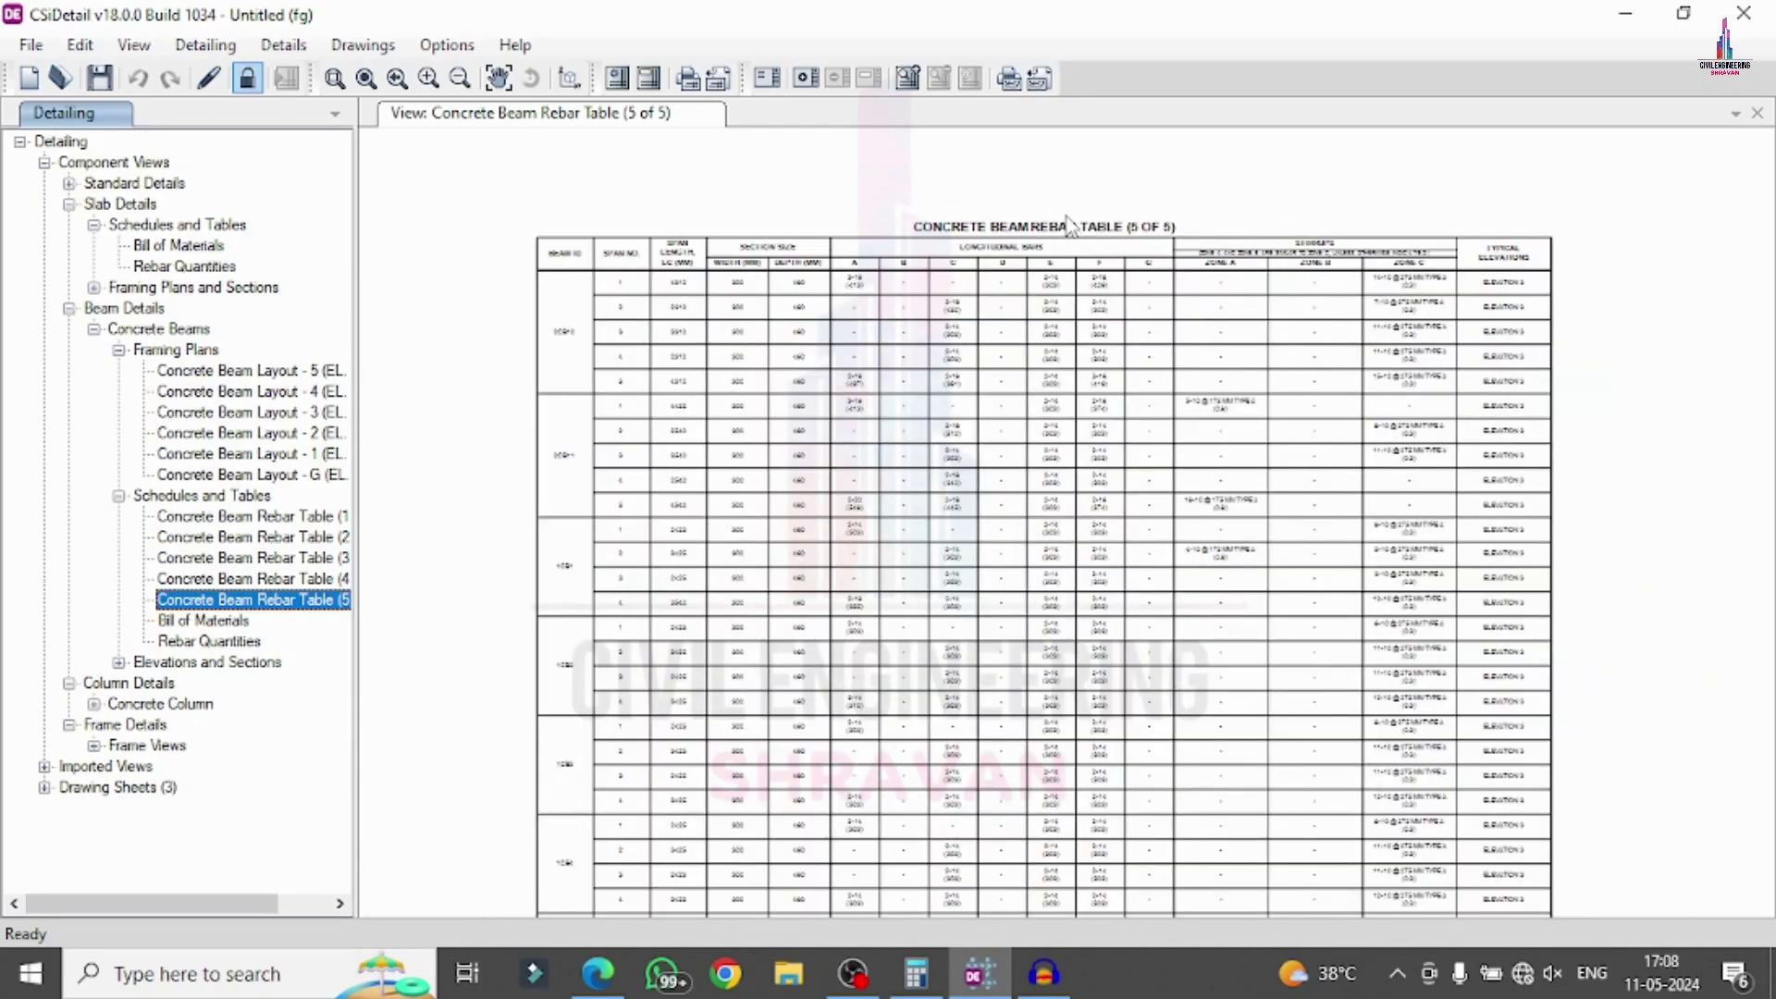
{"action": "left_click", "coordinate": [119, 663]}
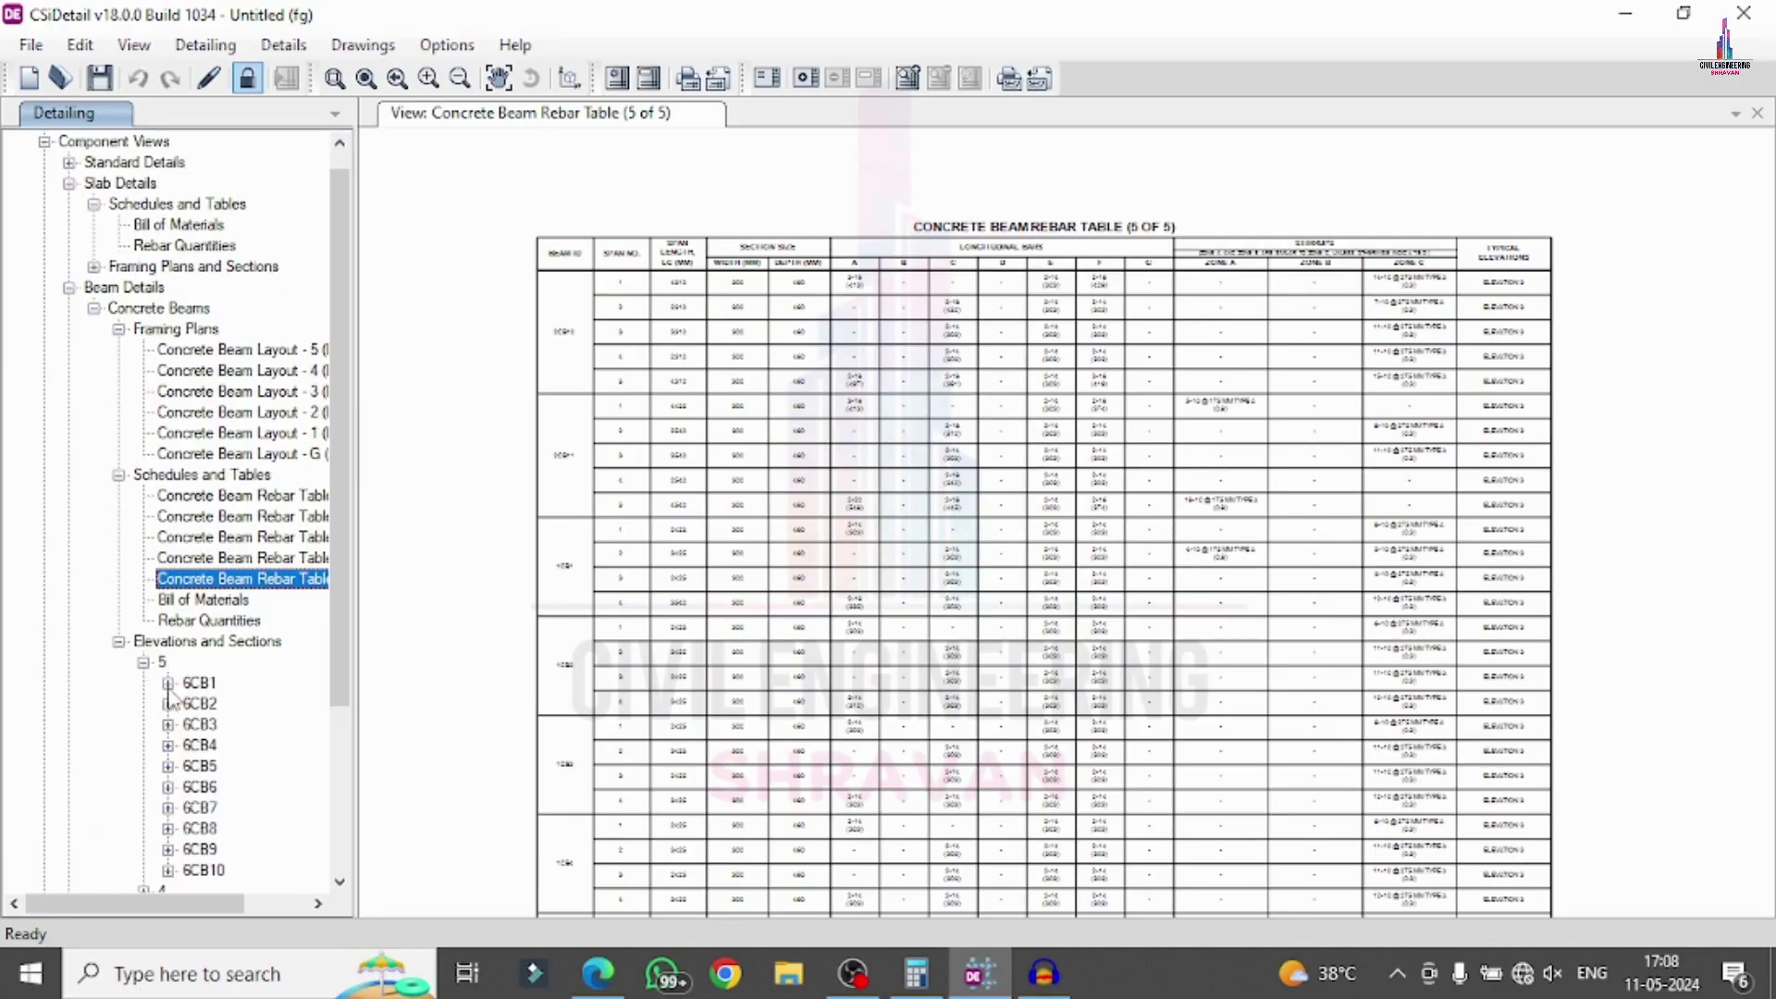
- Expand beam 6CB4 and view its elevation and Sections A, B and C
{"action": "left_click", "coordinate": [168, 746]}
{"action": "left_click", "coordinate": [251, 704]}
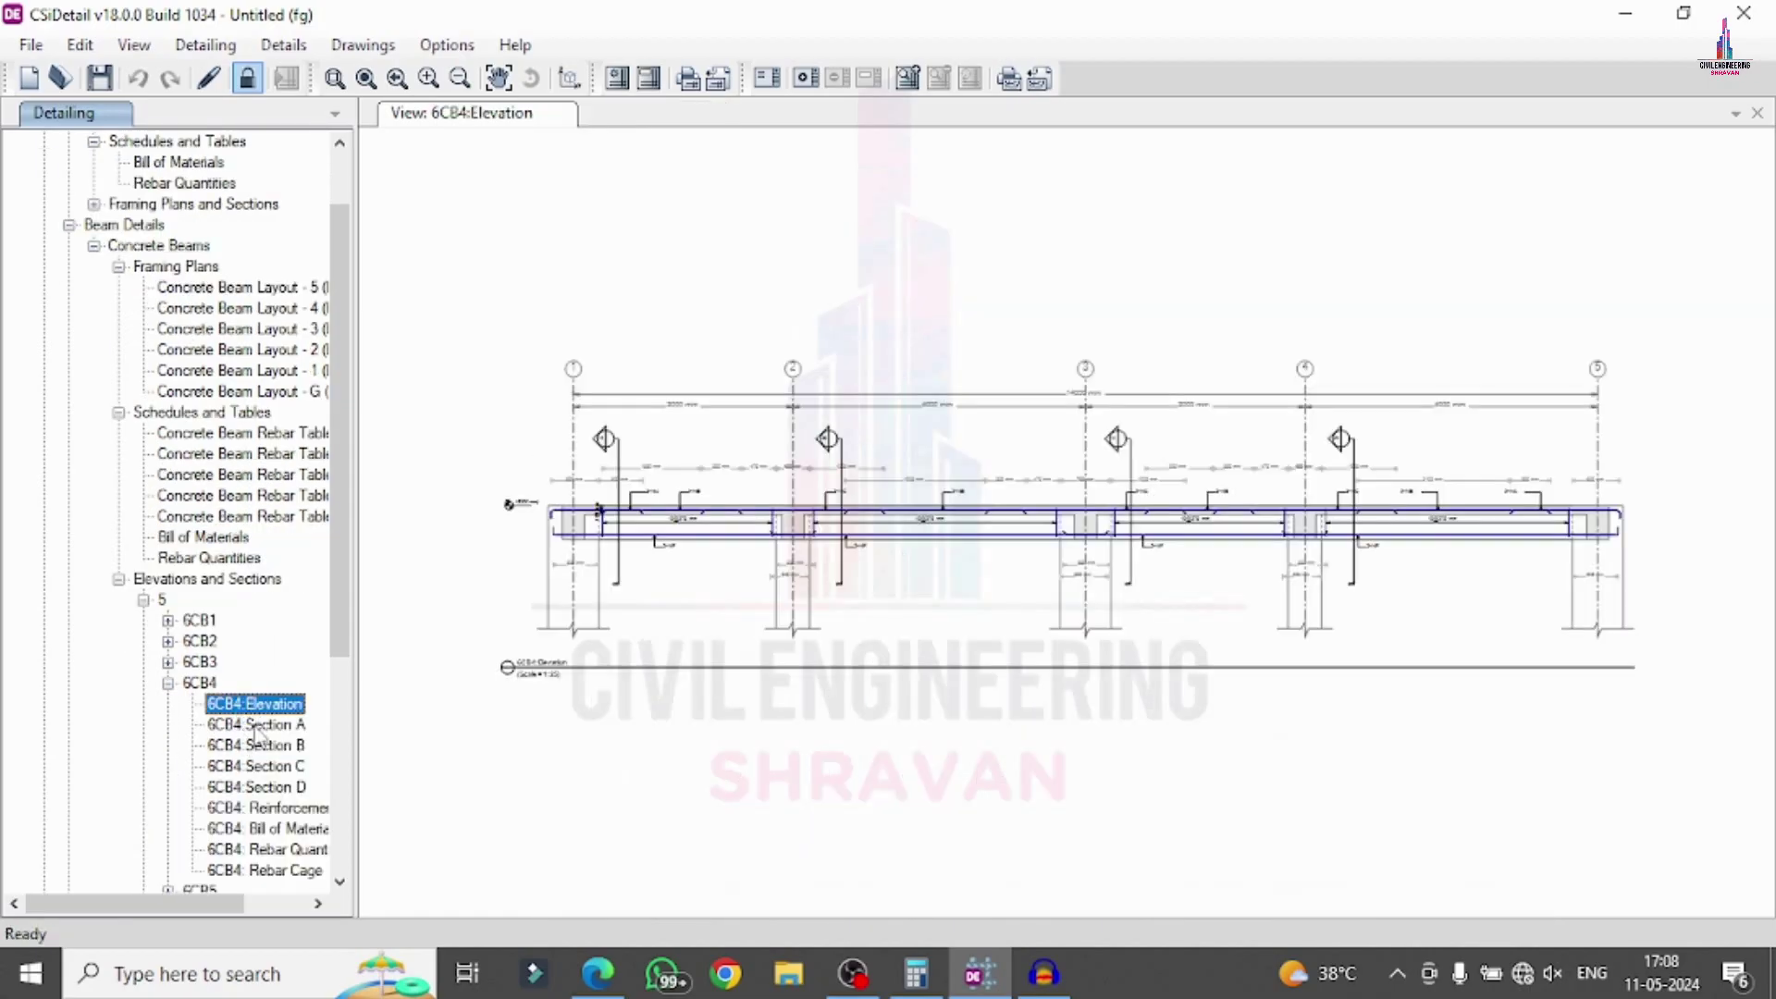
{"action": "left_click", "coordinate": [258, 726]}
{"action": "left_click", "coordinate": [259, 746]}
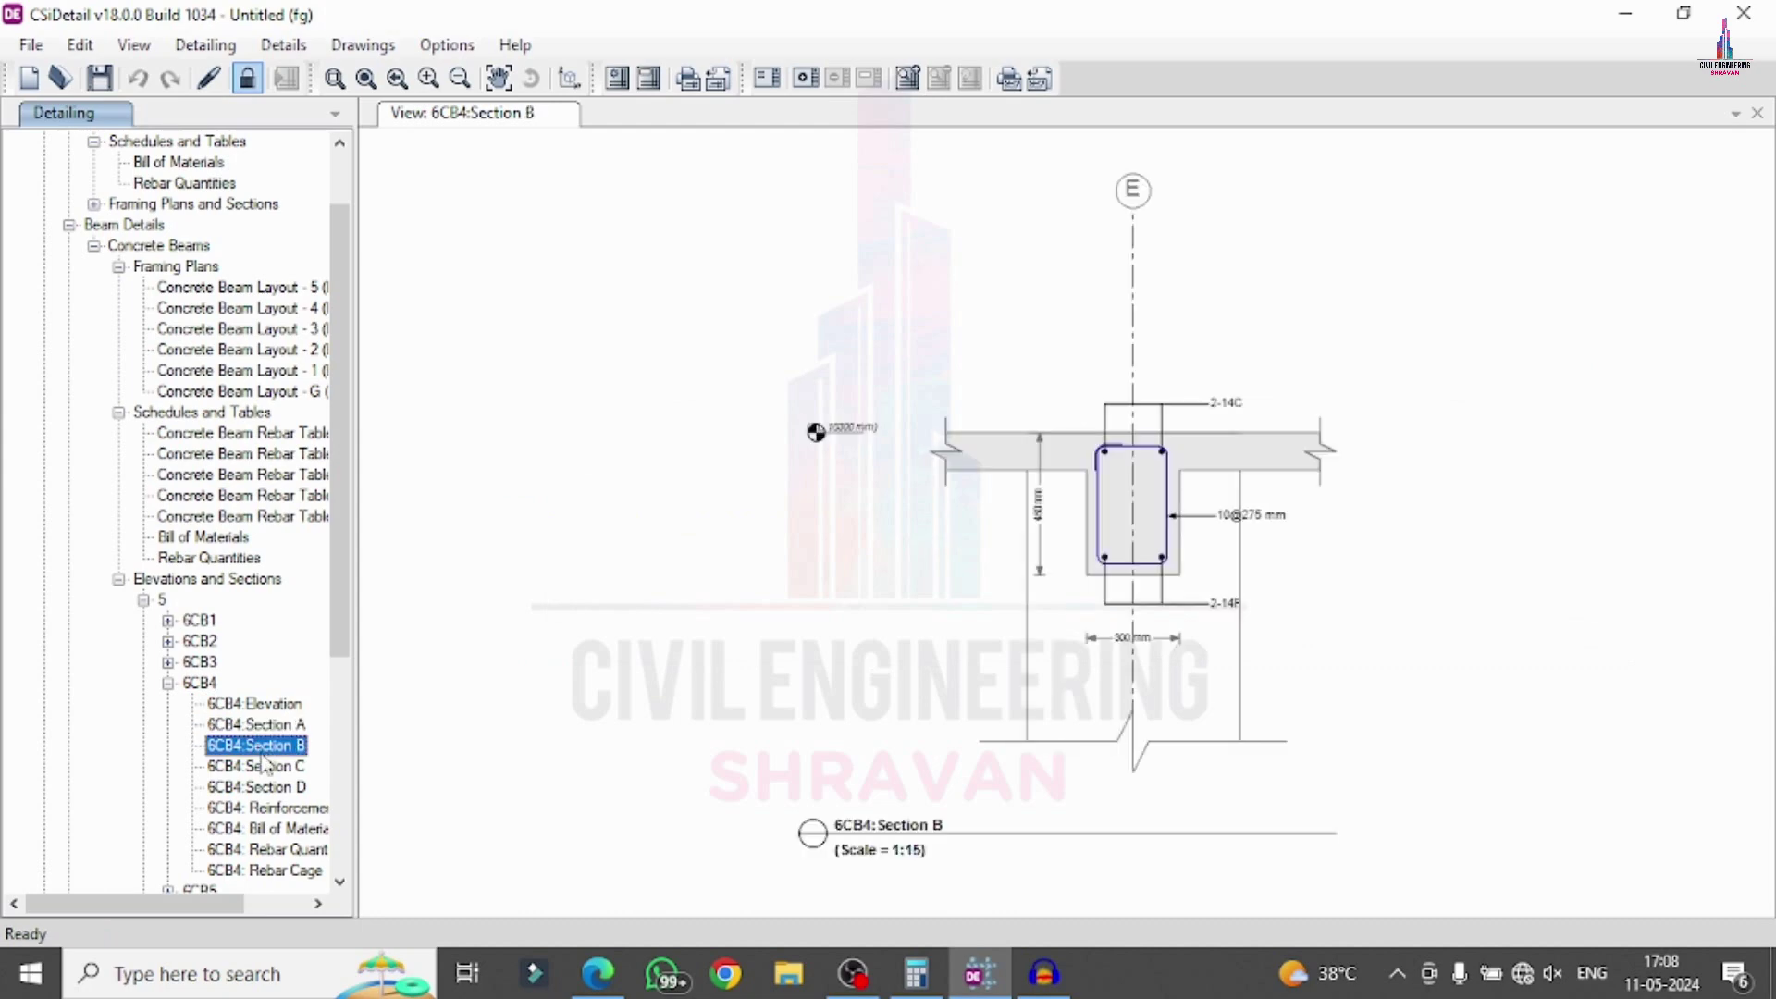
{"action": "left_click", "coordinate": [263, 767]}
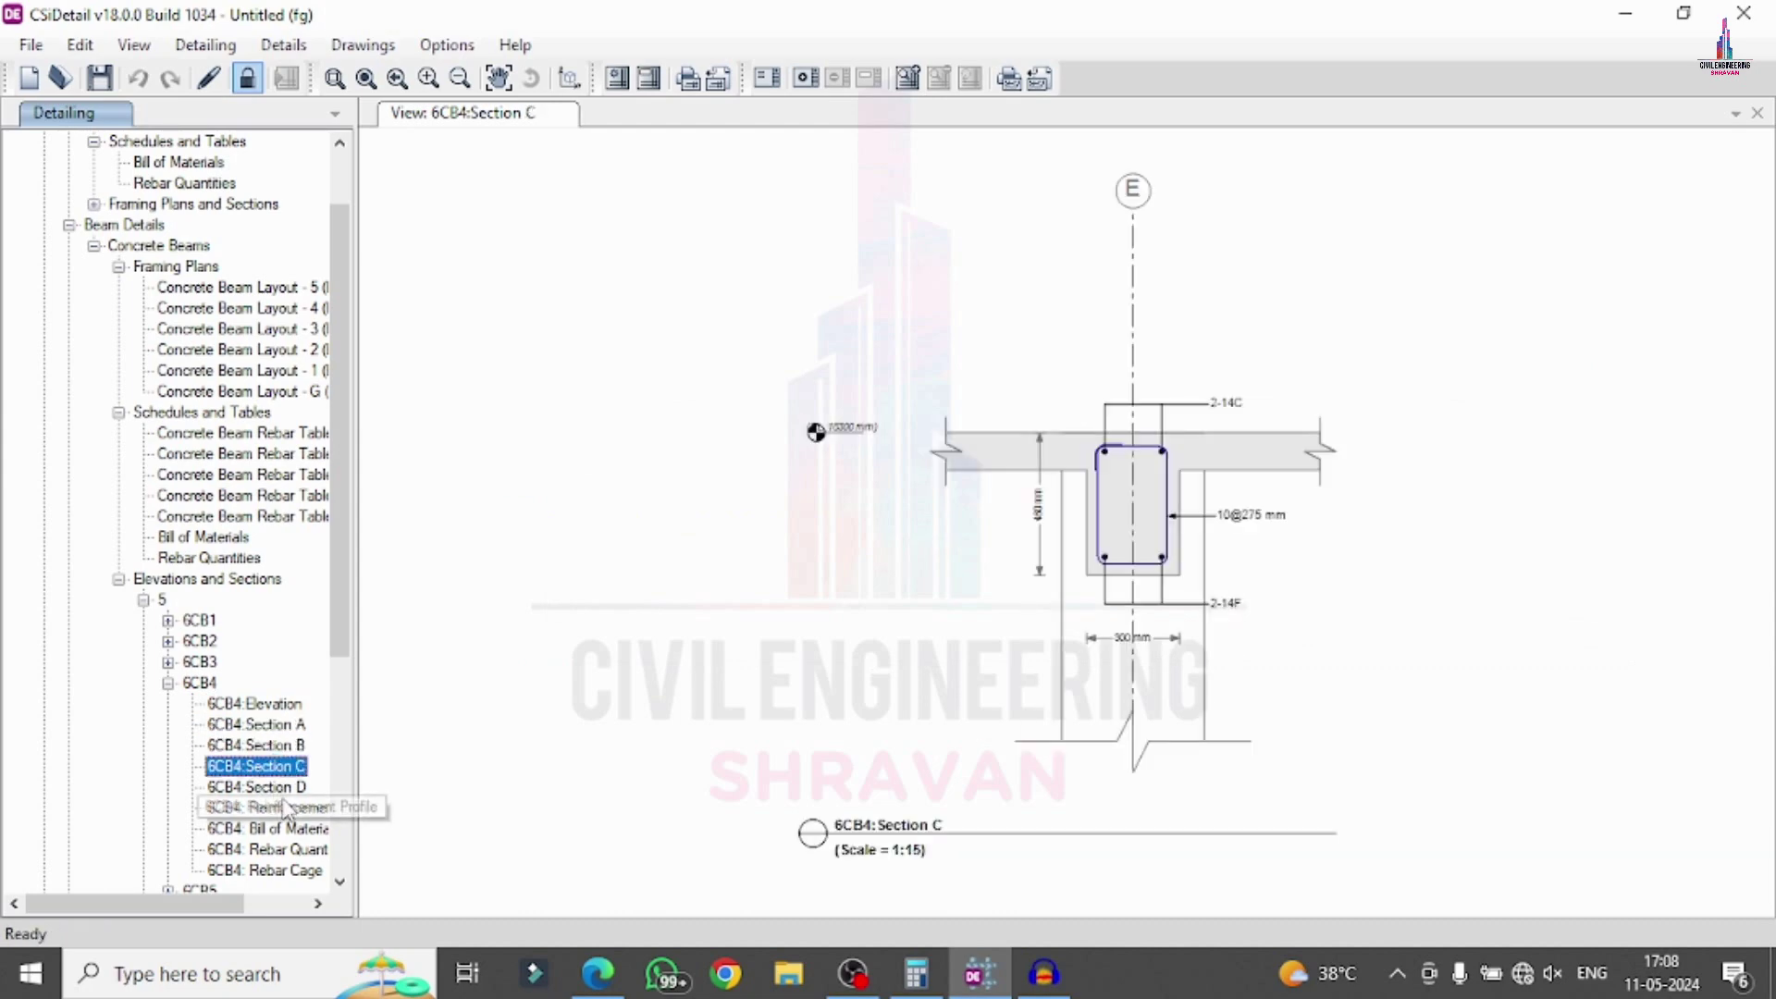
- Review 6CB4's reinforcement profile, bill of materials and rebar quantities (10 mm 34 KG, 14 mm 88 KG), and load its rebar cage
{"action": "left_click", "coordinate": [272, 807]}
{"action": "left_click", "coordinate": [273, 829]}
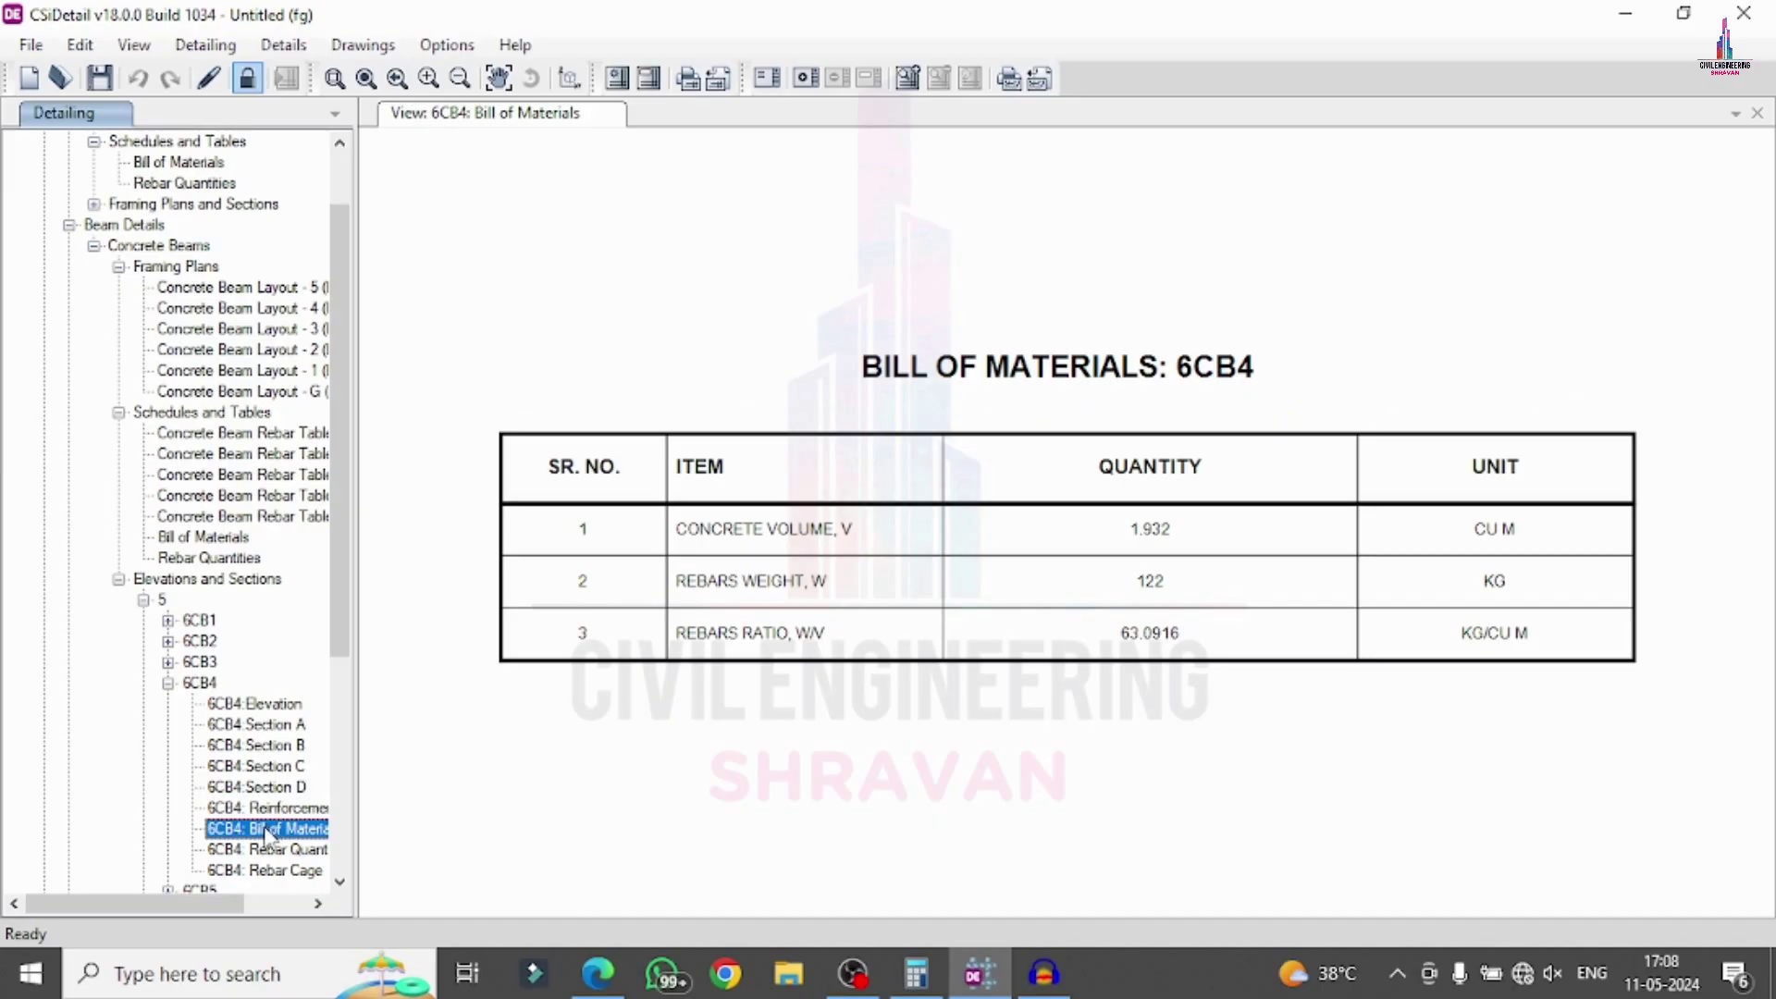
{"action": "scroll", "coordinate": [270, 824], "scroll_direction": "down", "scroll_amount": 3}
{"action": "left_click", "coordinate": [274, 664]}
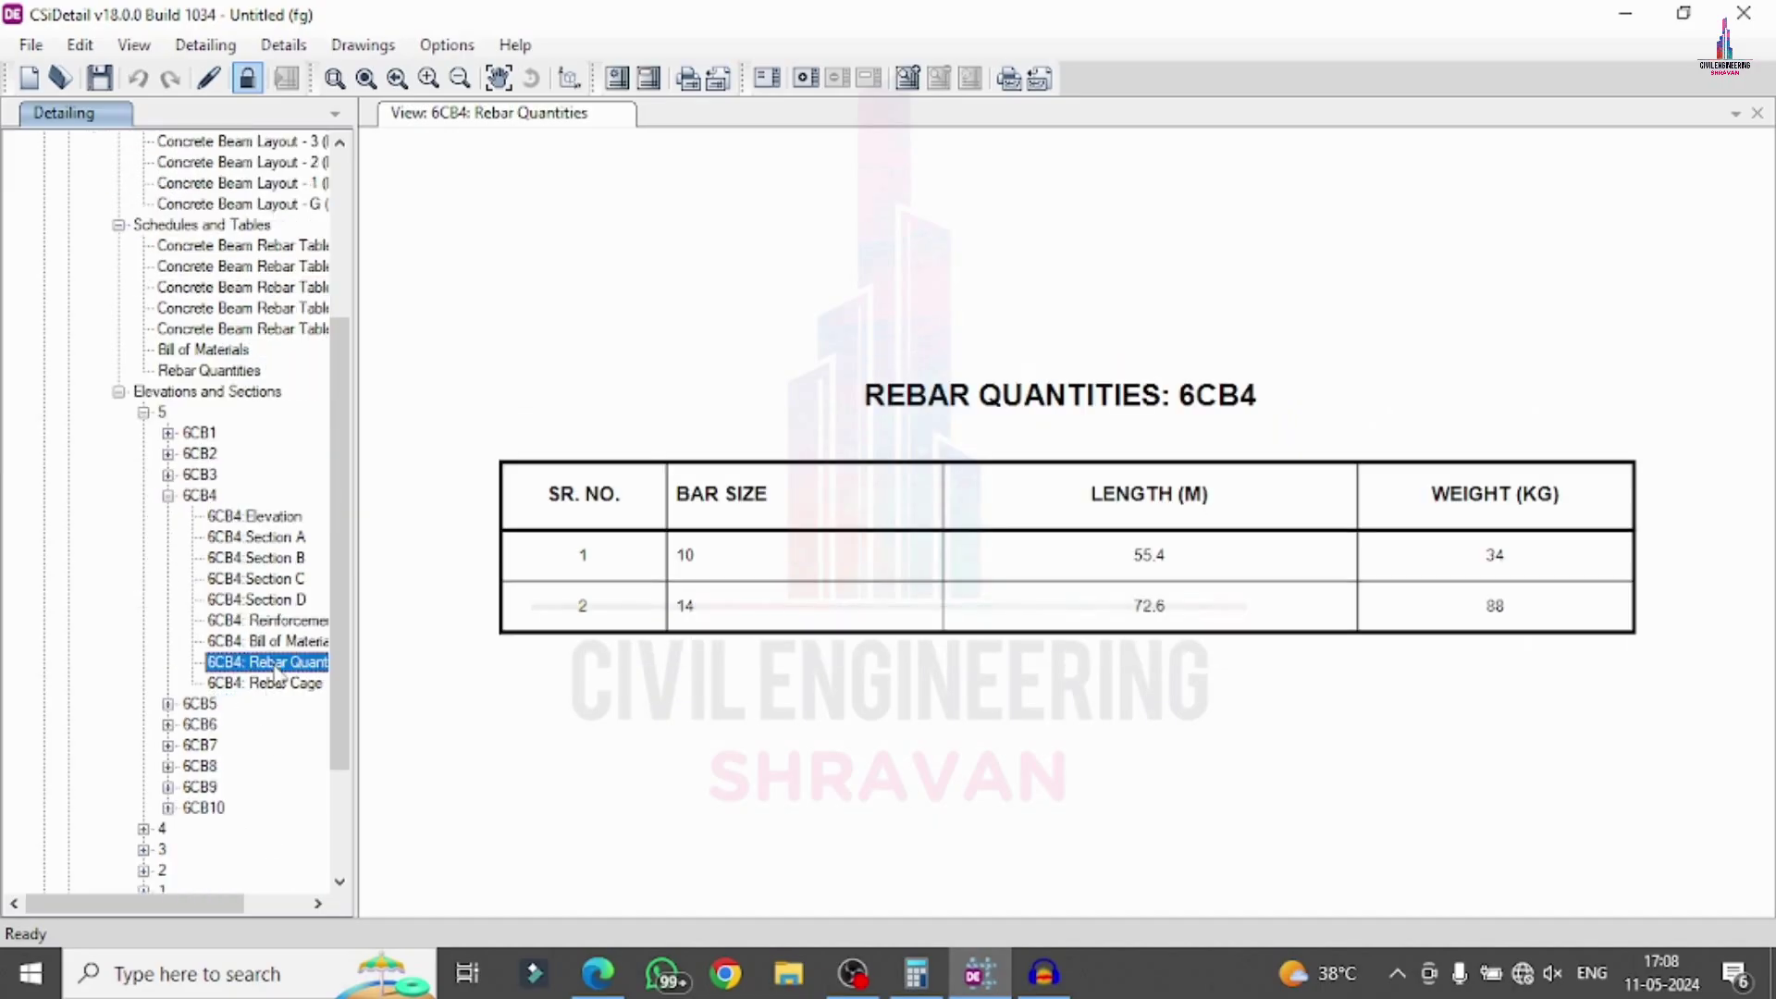
{"action": "left_click", "coordinate": [265, 687]}
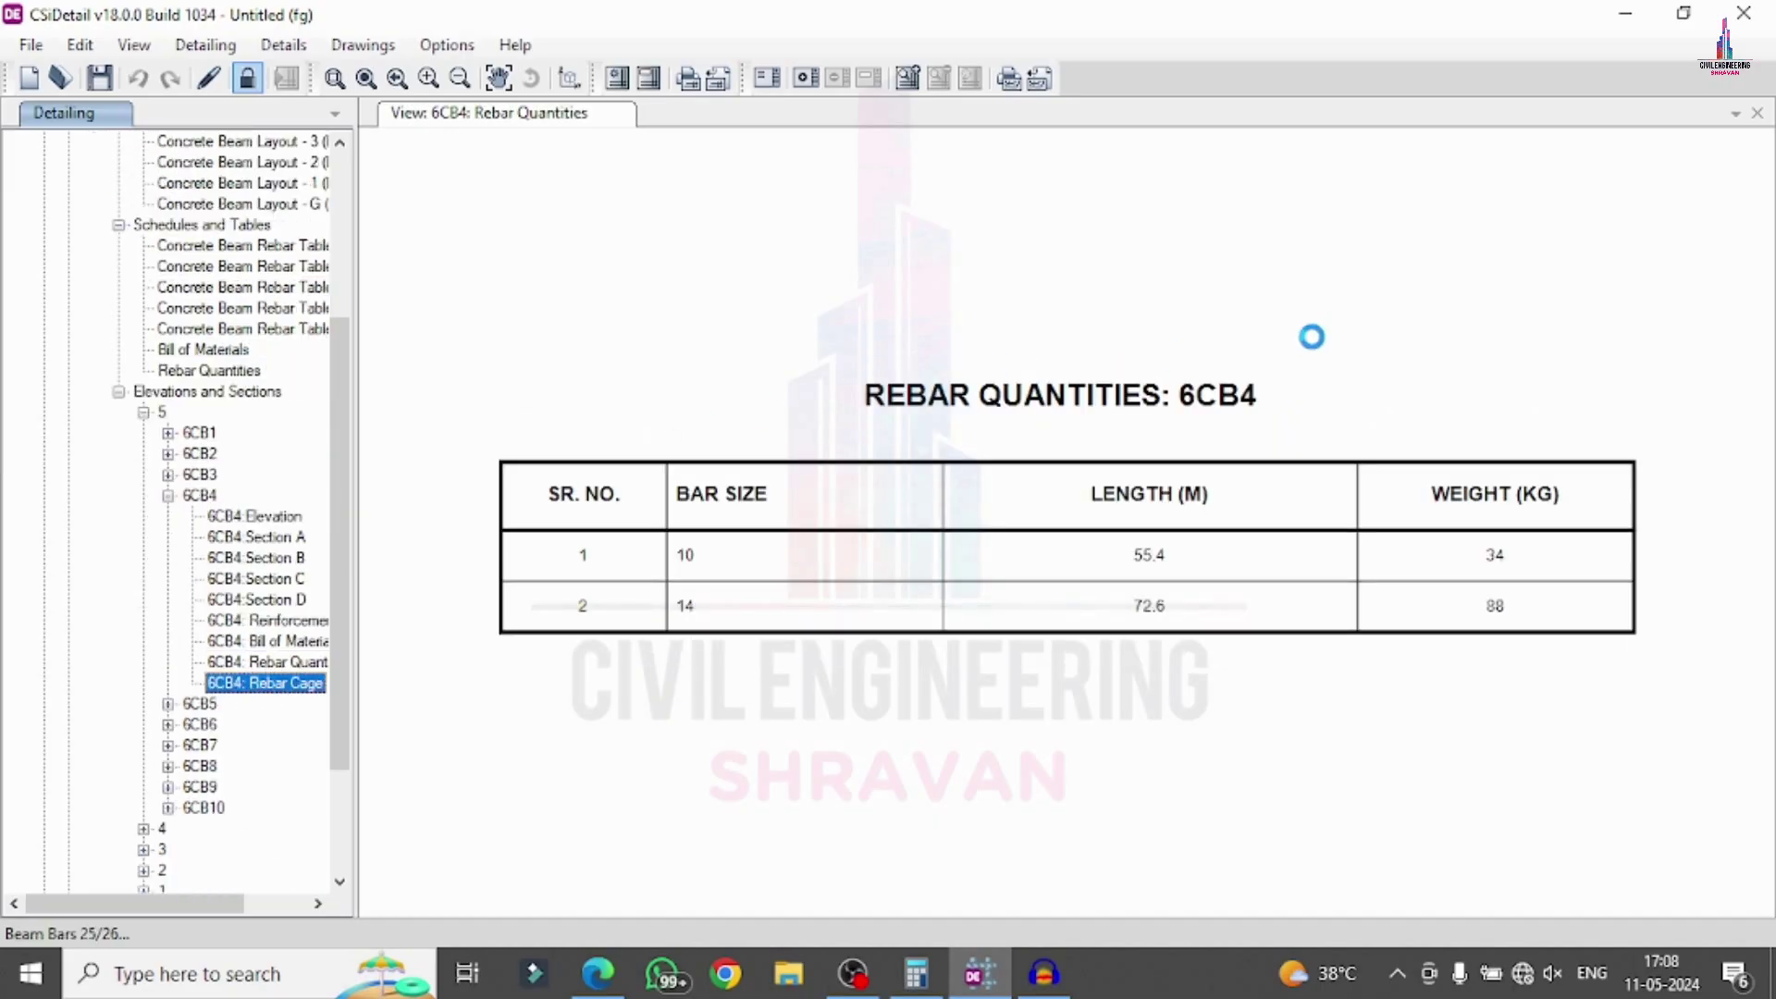
- Zoom and orbit beam 6CB4's 3-D rebar cage to inspect its longitudinal bars and stirrups
{"action": "scroll", "coordinate": [888, 638], "scroll_direction": "up", "scroll_amount": 10}
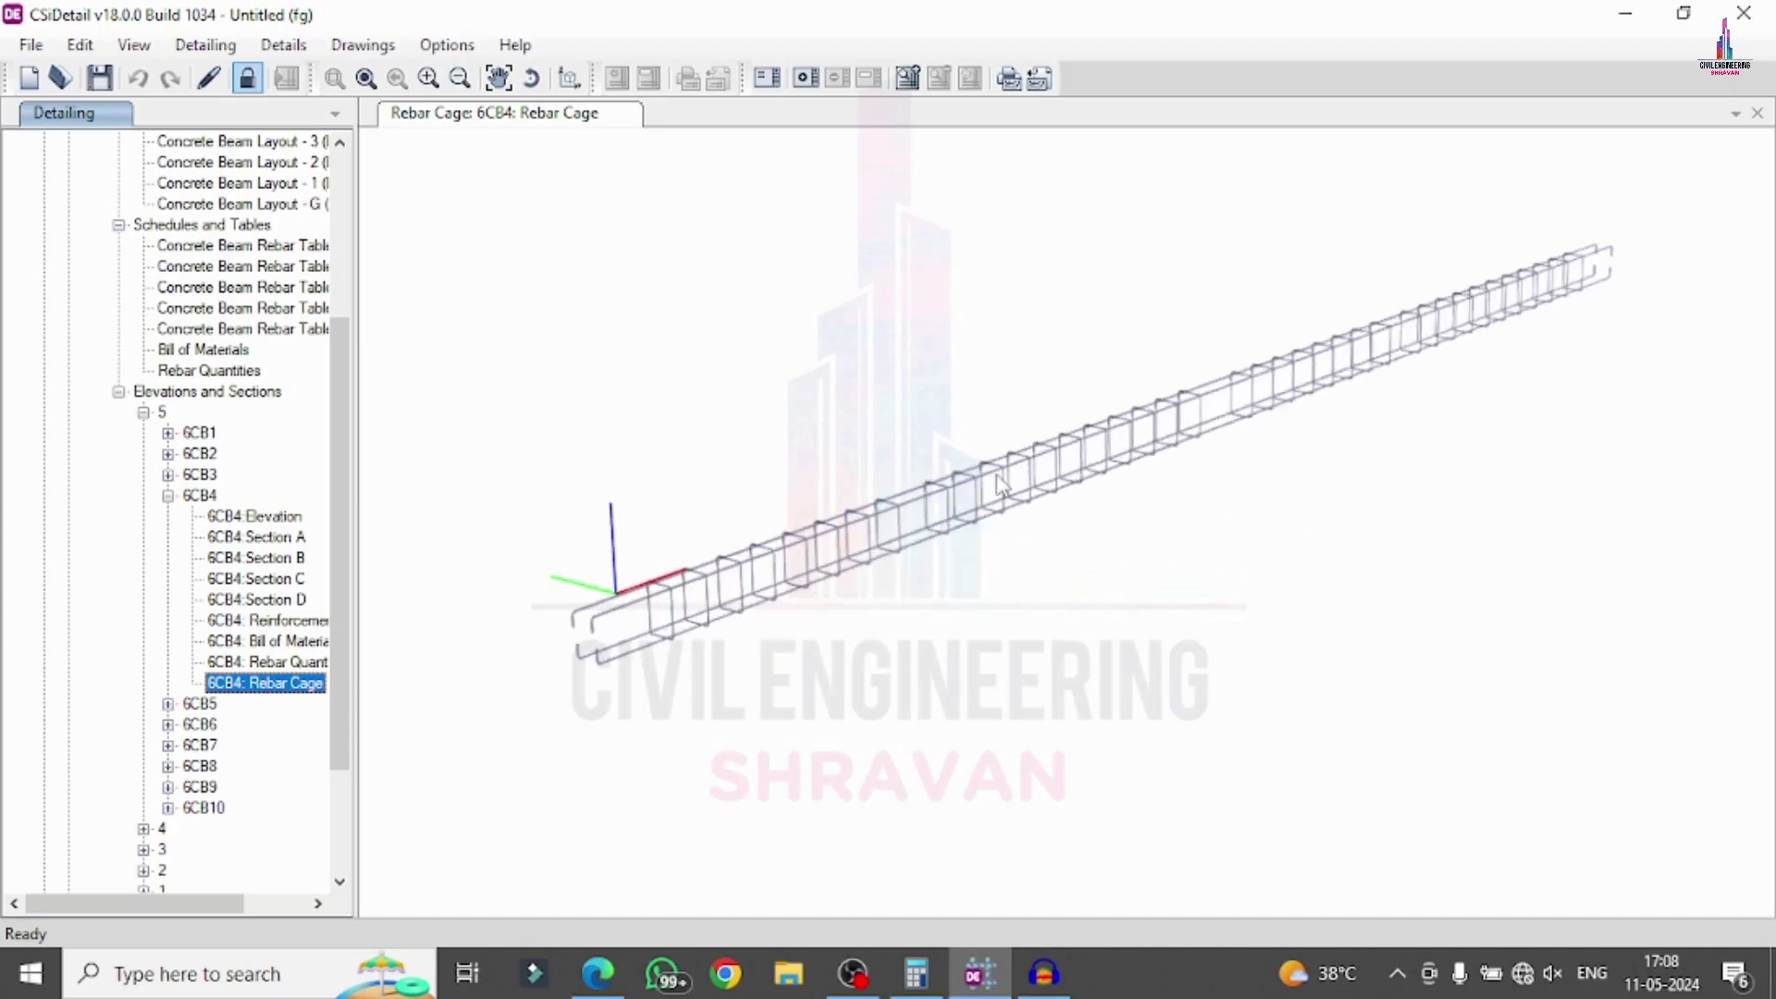
{"action": "scroll", "coordinate": [1015, 473], "scroll_direction": "up", "scroll_amount": 5}
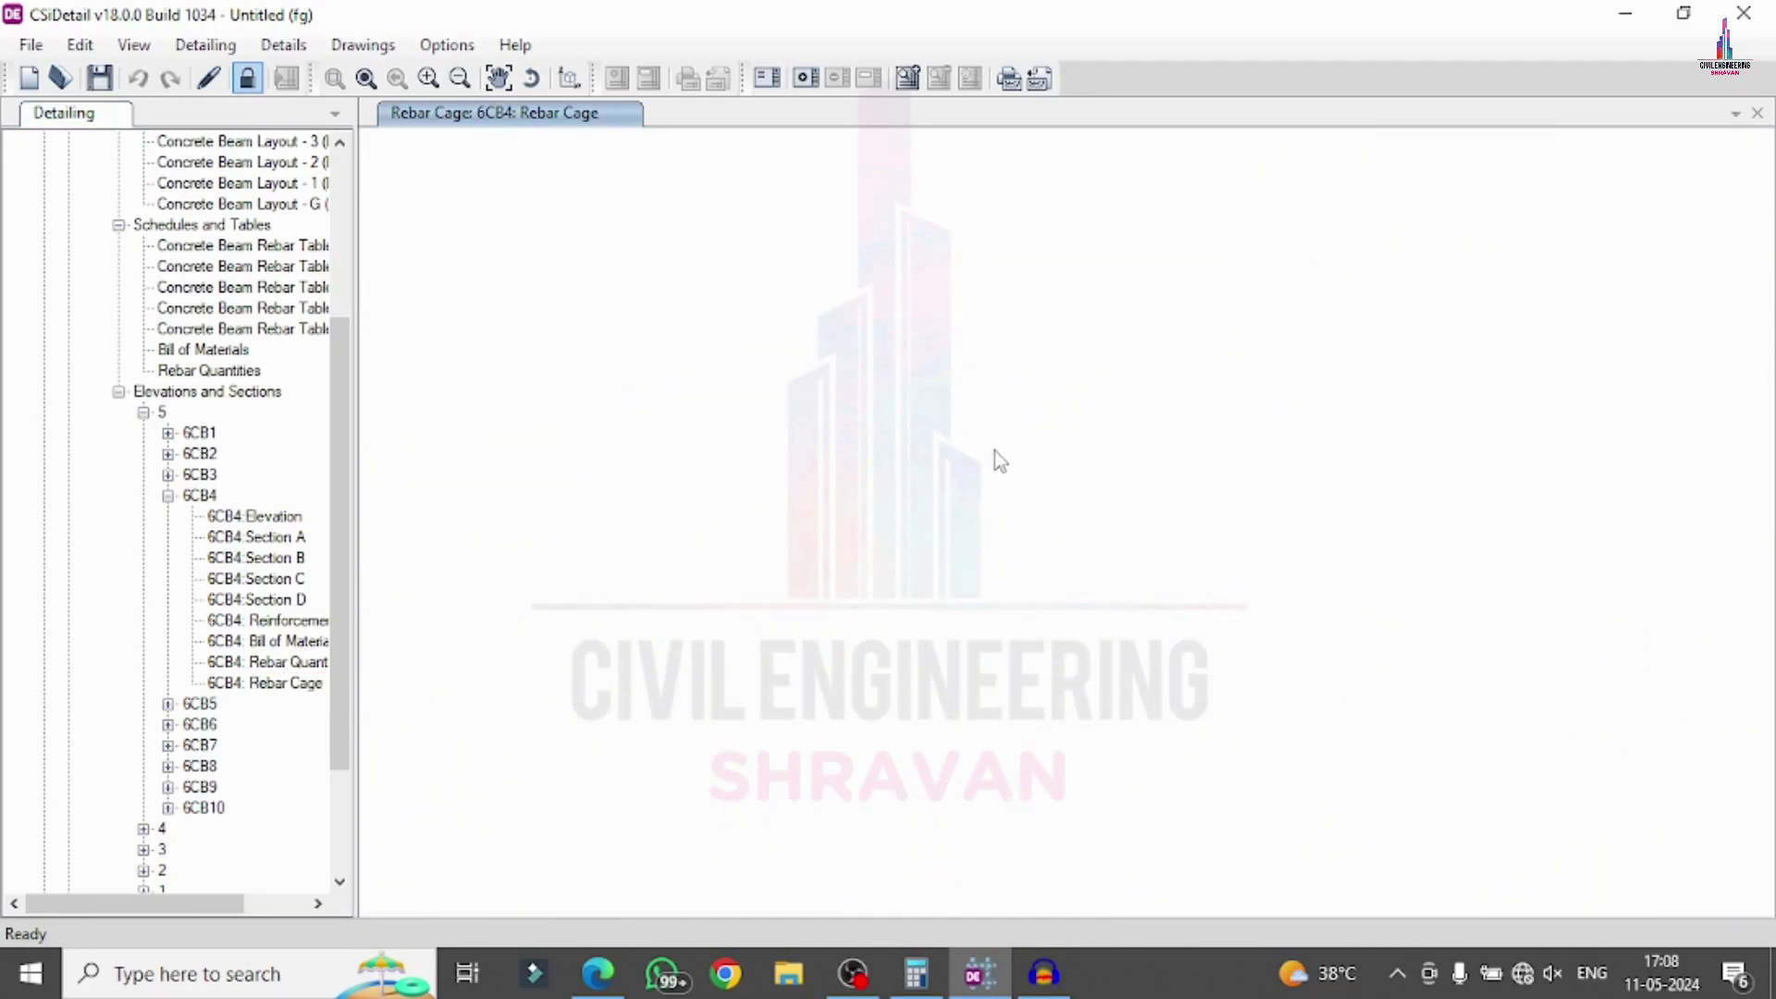
{"action": "scroll", "coordinate": [1125, 431], "scroll_direction": "down", "scroll_amount": 5}
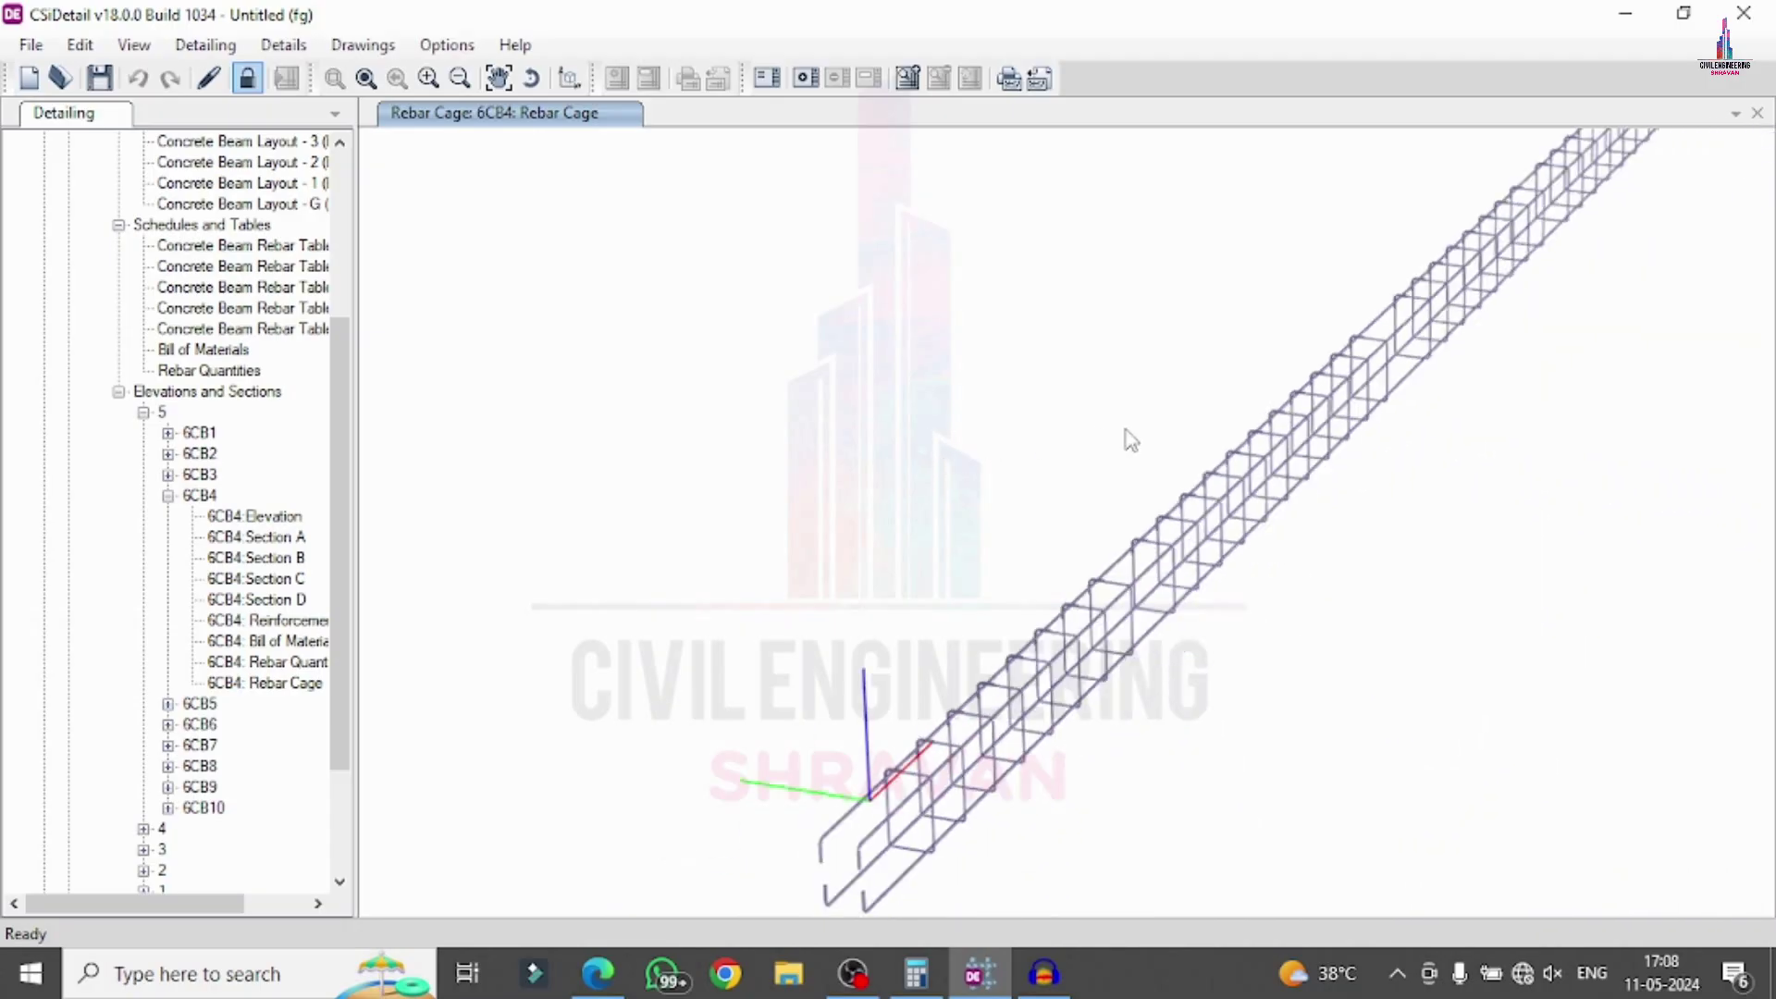
{"action": "mouse_move", "coordinate": [1286, 592]}
{"action": "middle_mouse_down", "text": "shift"}
{"action": "mouse_move", "coordinate": [635, 535]}
{"action": "mouse_move", "coordinate": [690, 512]}
{"action": "mouse_move", "coordinate": [1126, 583]}
{"action": "mouse_move", "coordinate": [1280, 587]}
{"action": "middle_mouse_up", "text": "shift"}
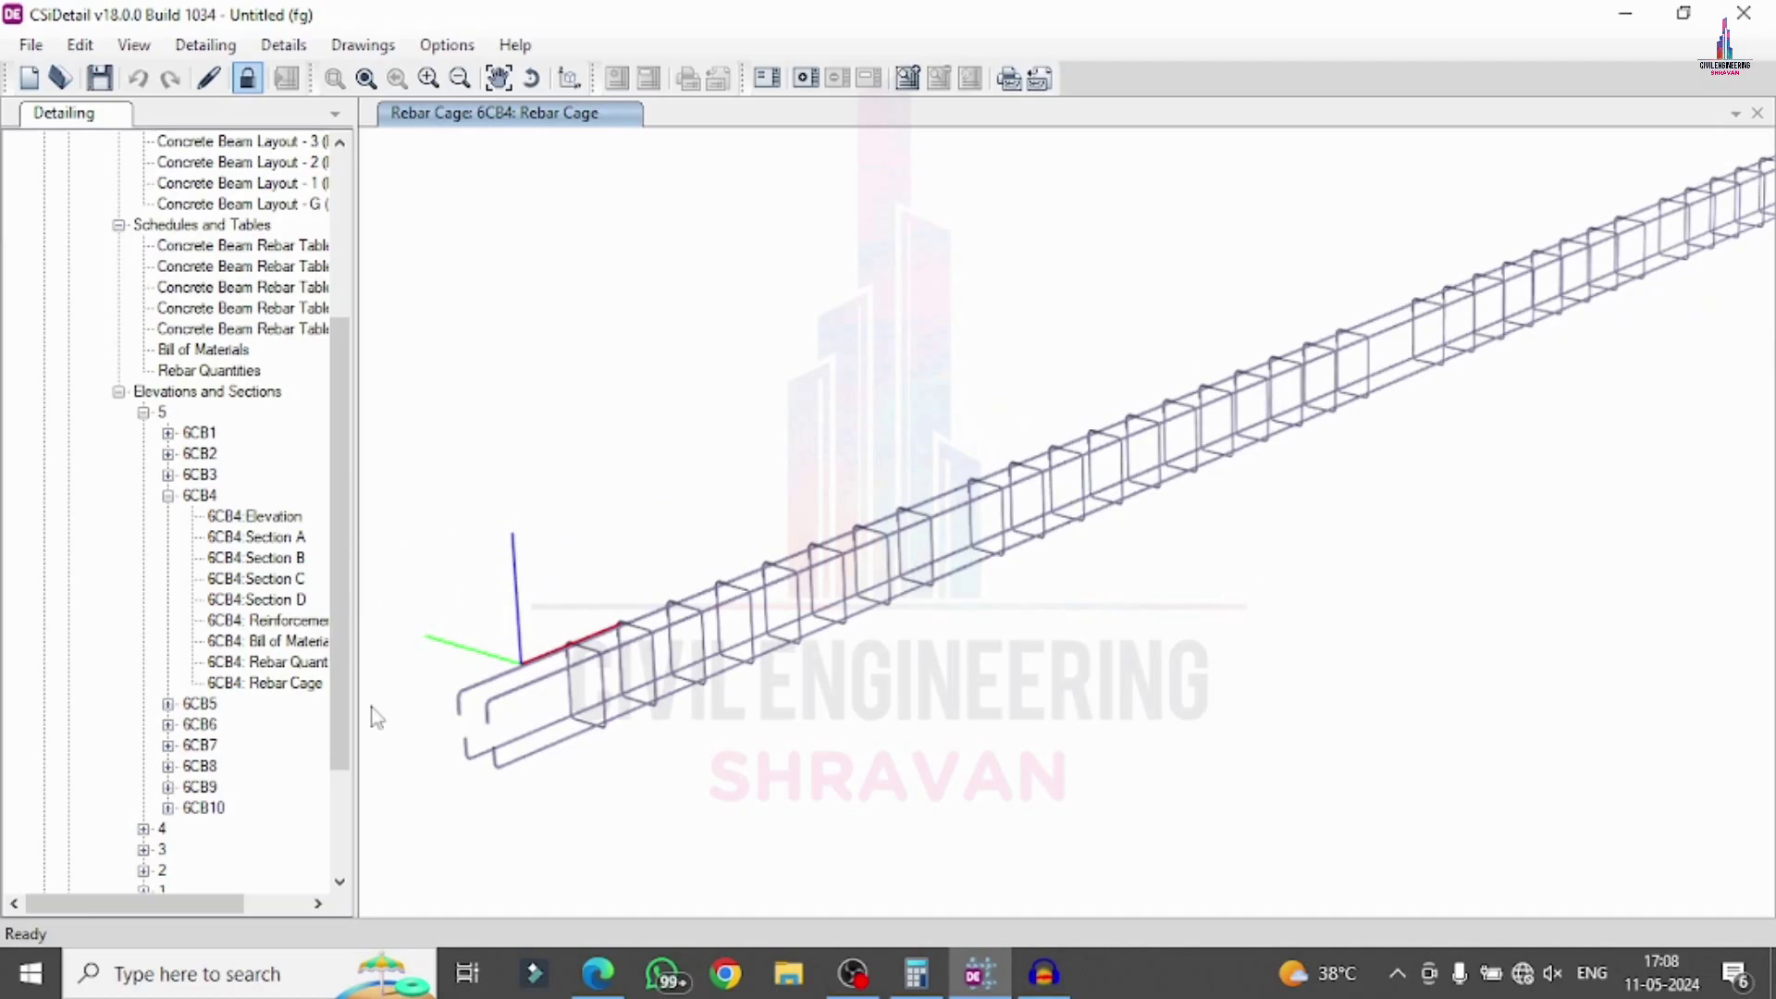
{"action": "scroll", "coordinate": [148, 758], "scroll_direction": "down", "scroll_amount": 3}
- Expand Column Details > Concrete Column and open the Concrete Column Layout - Base plan
{"action": "left_click", "coordinate": [69, 767]}
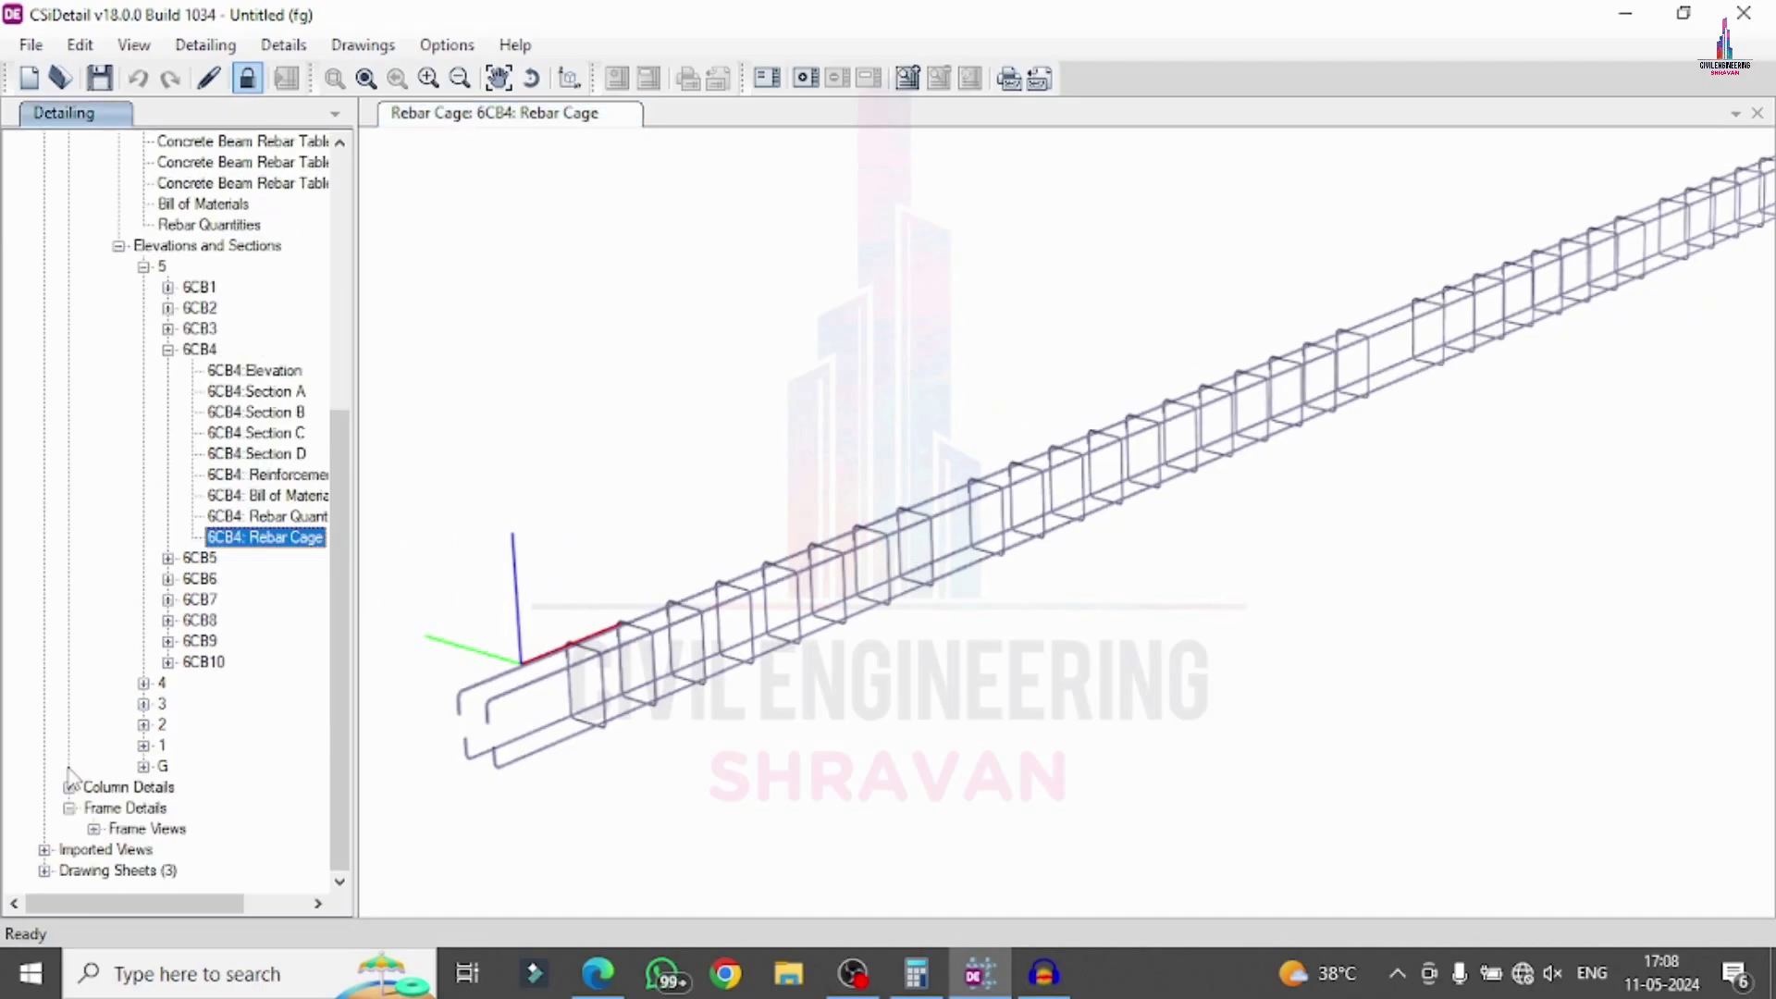
{"action": "left_click", "coordinate": [68, 787]}
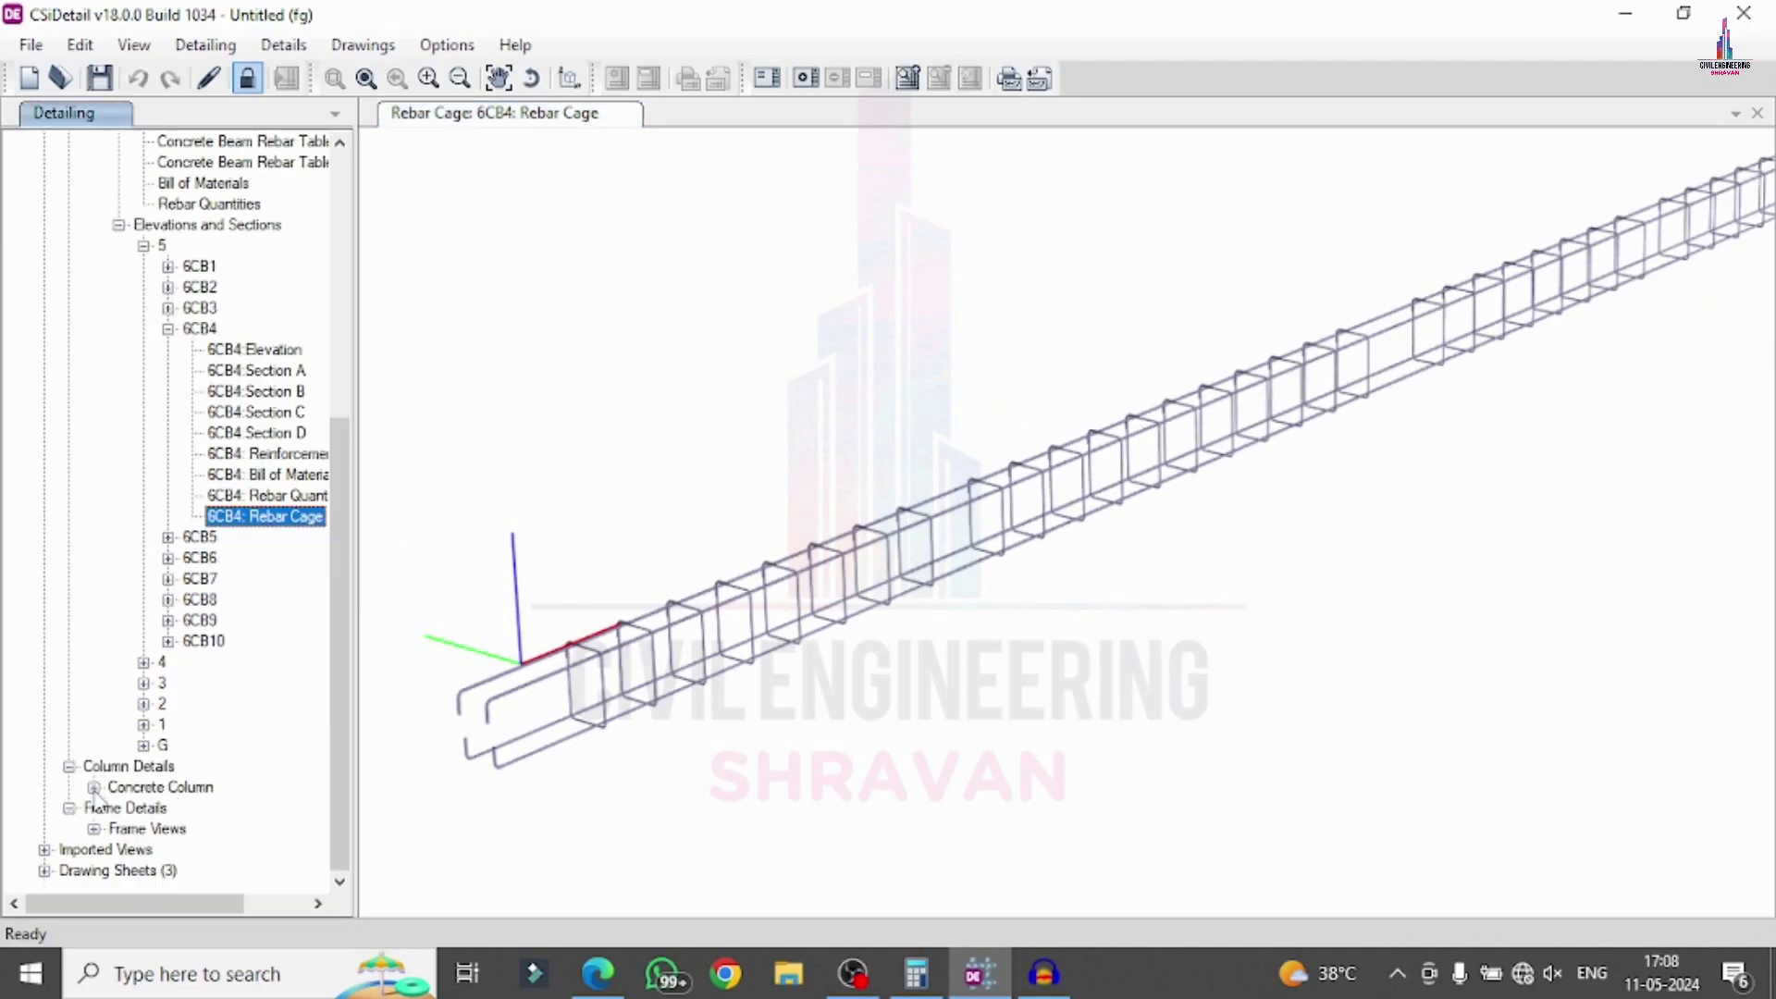
{"action": "left_click", "coordinate": [93, 788]}
{"action": "left_click", "coordinate": [119, 788]}
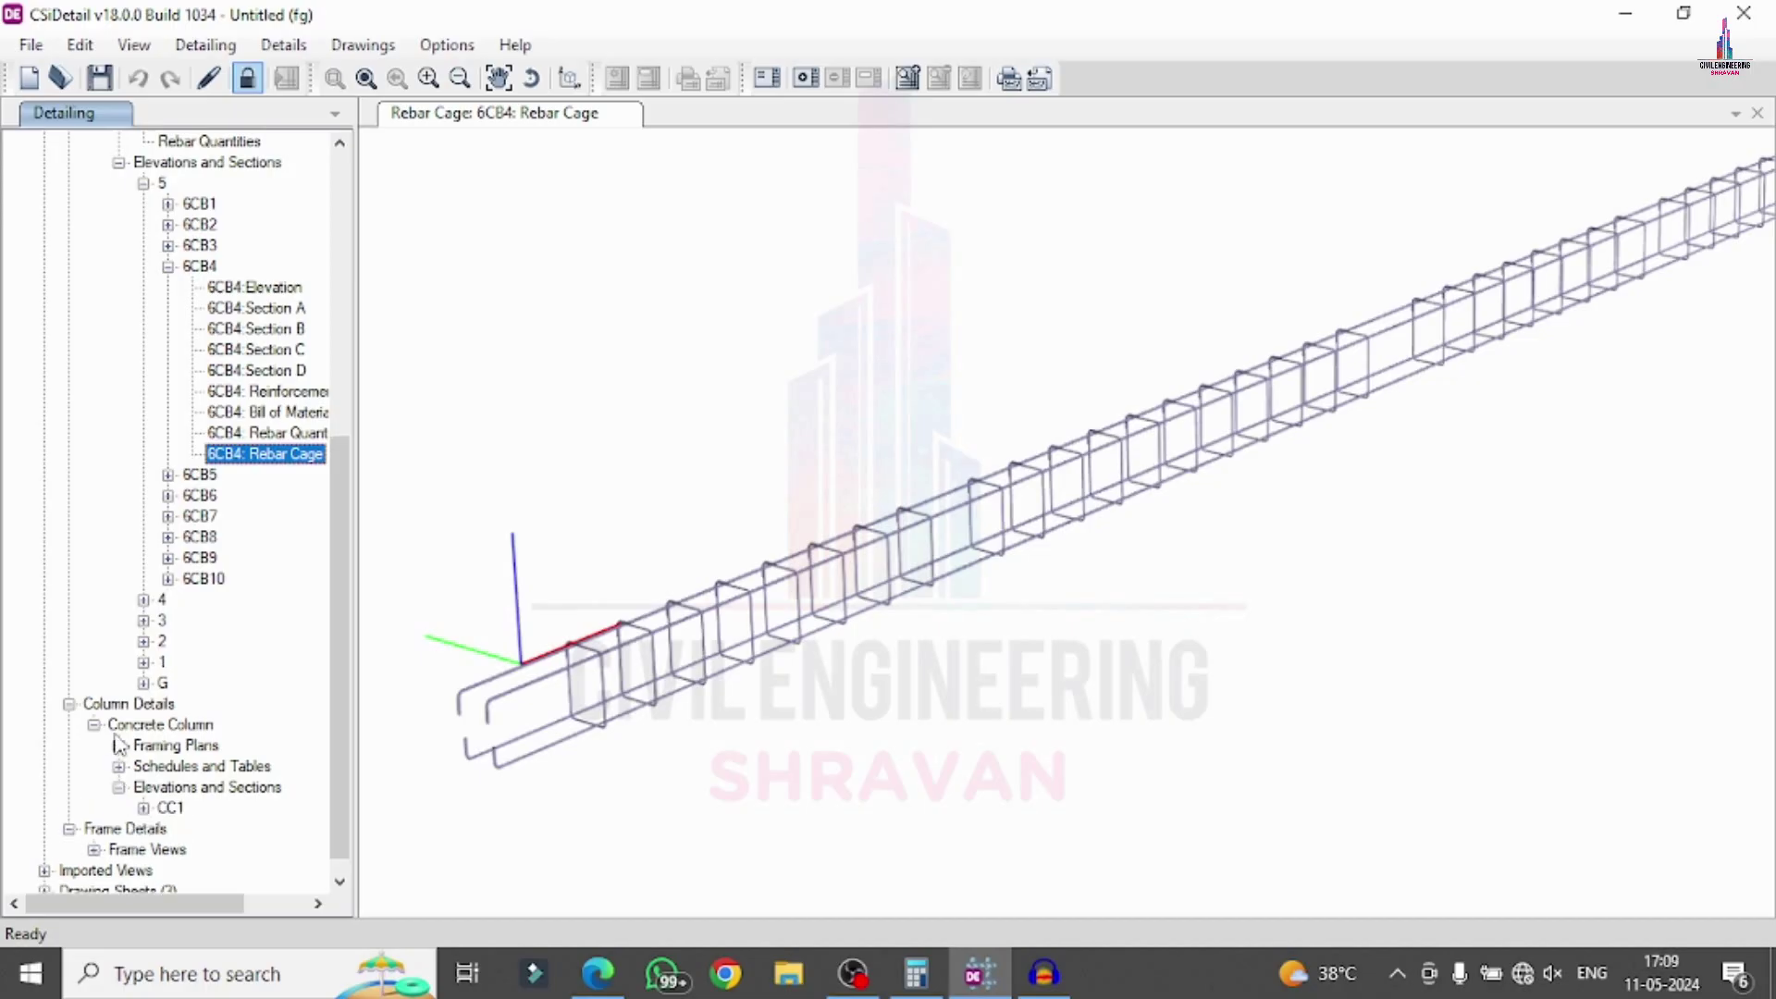
{"action": "left_click", "coordinate": [119, 746]}
{"action": "left_click", "coordinate": [162, 766]}
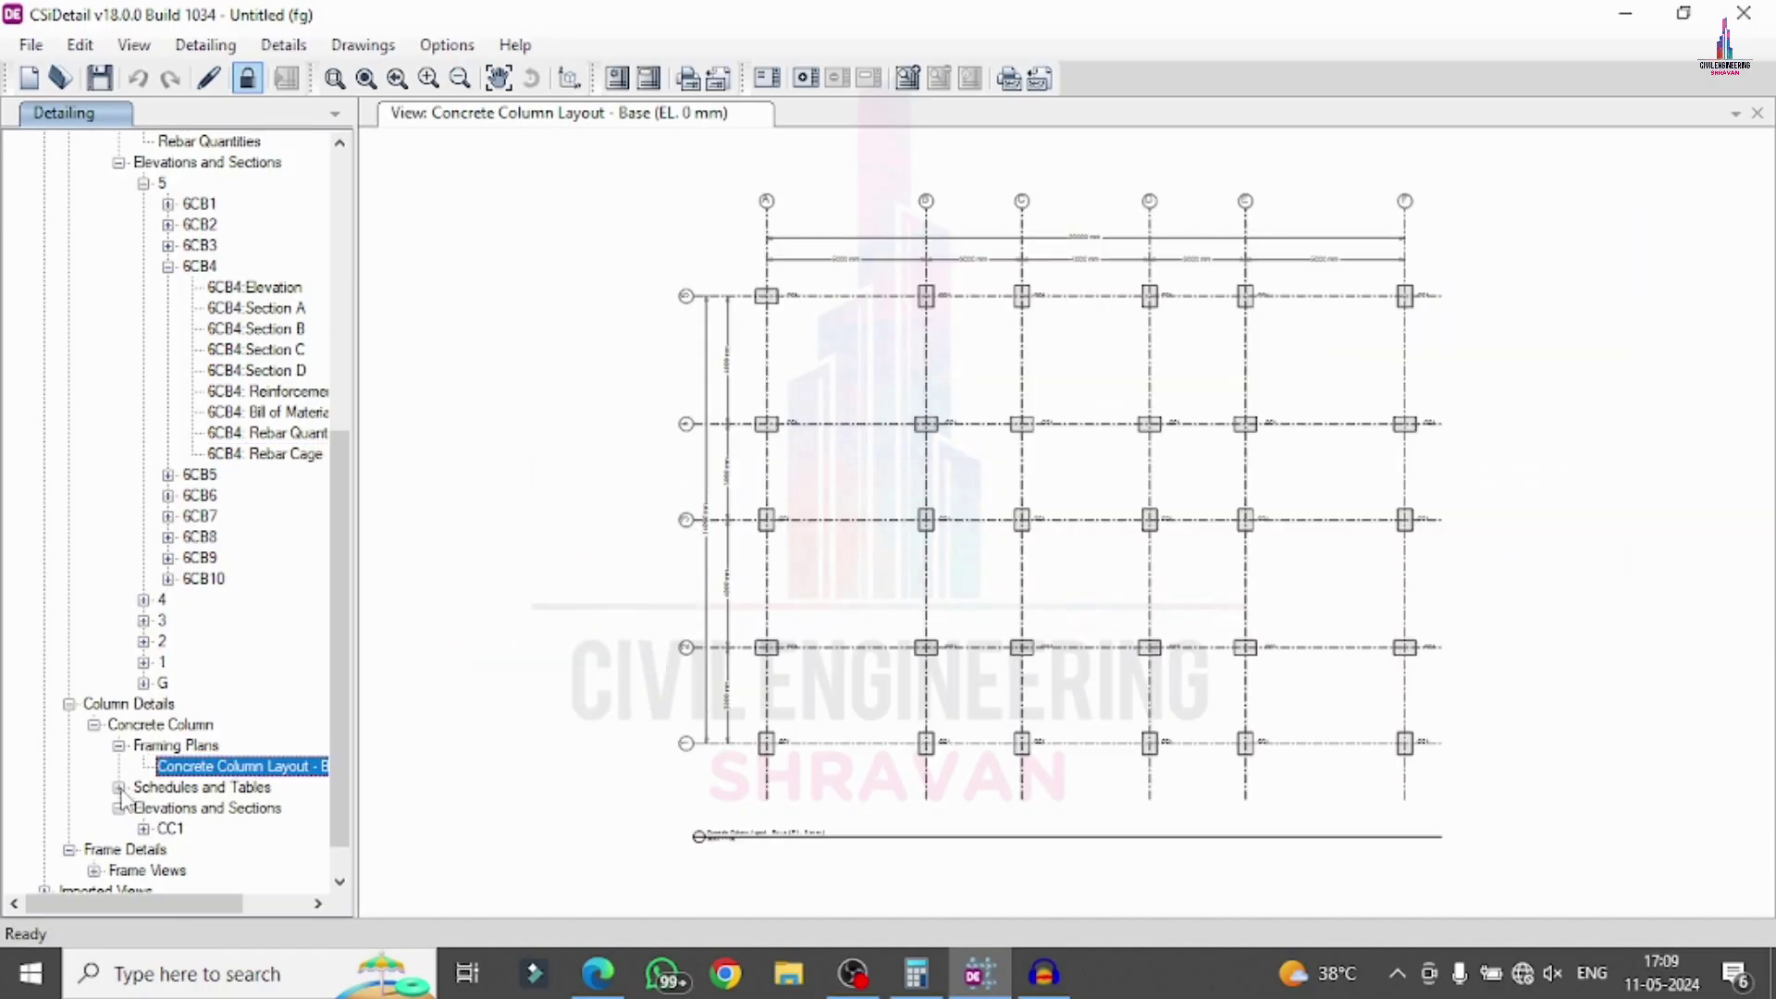
- Review the Concrete Column Schedule, bill of materials and rebar quantities (12, 14, 18 mm), and list CC1's views
{"action": "left_click", "coordinate": [118, 788]}
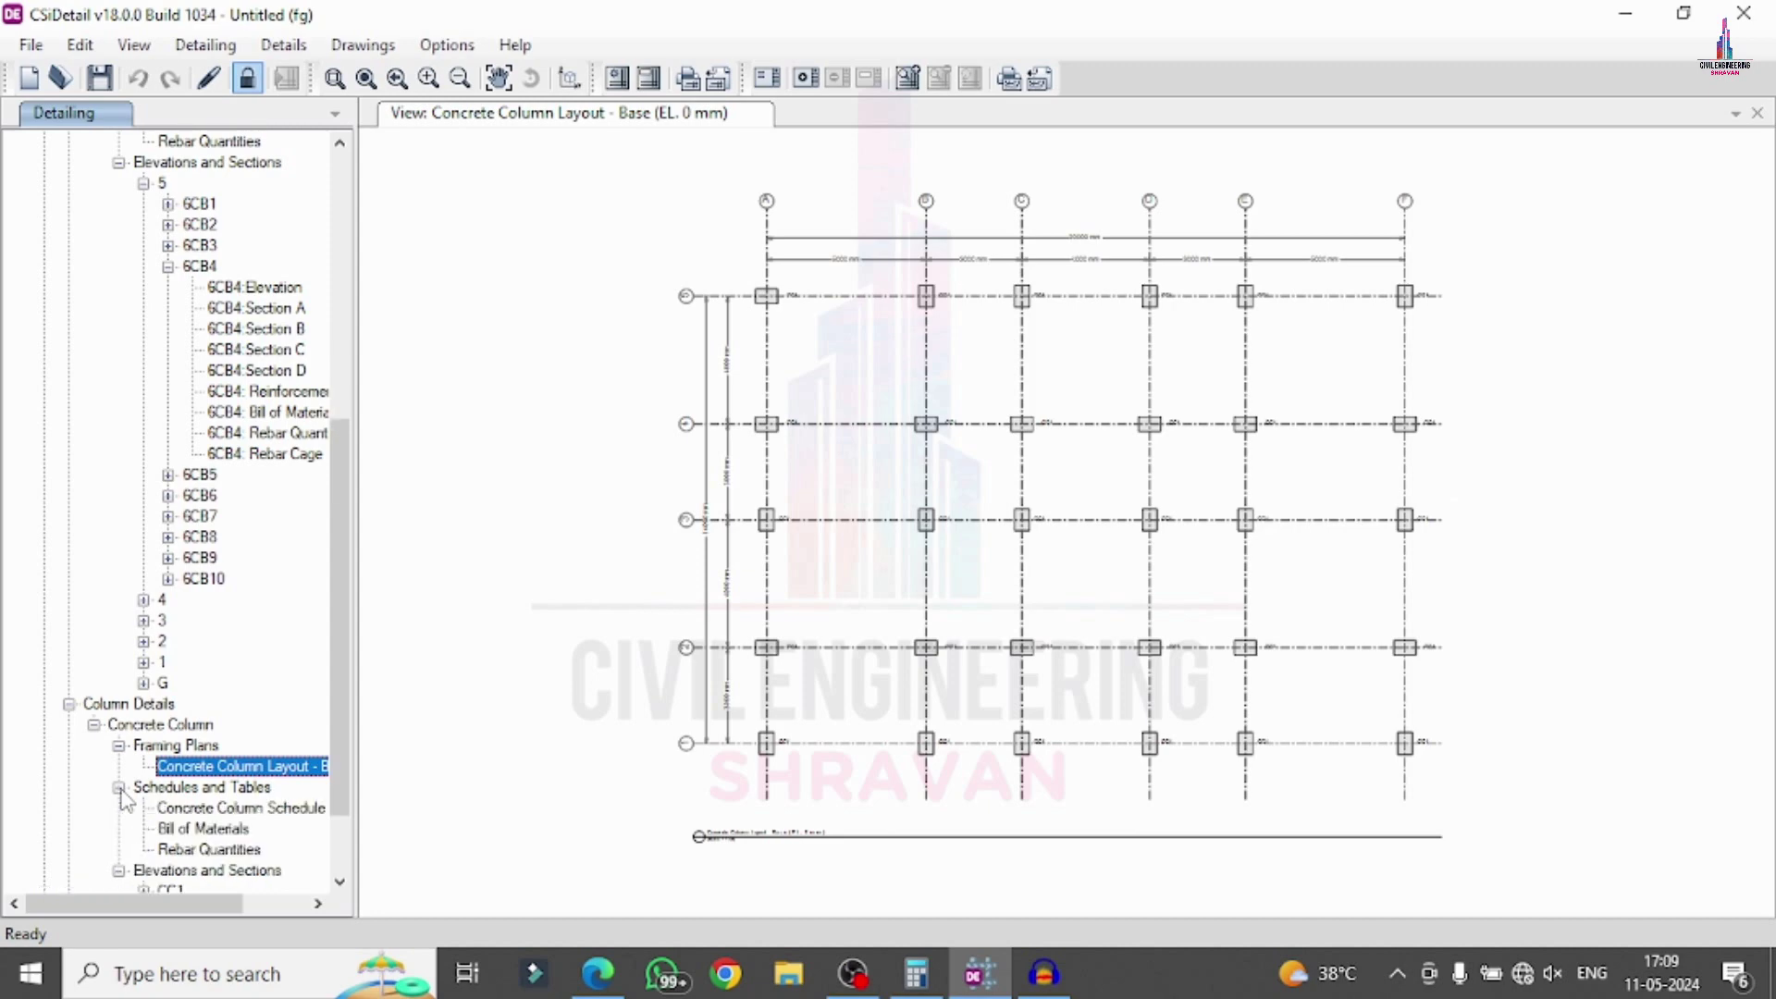
{"action": "left_click", "coordinate": [222, 810]}
{"action": "left_click", "coordinate": [207, 829]}
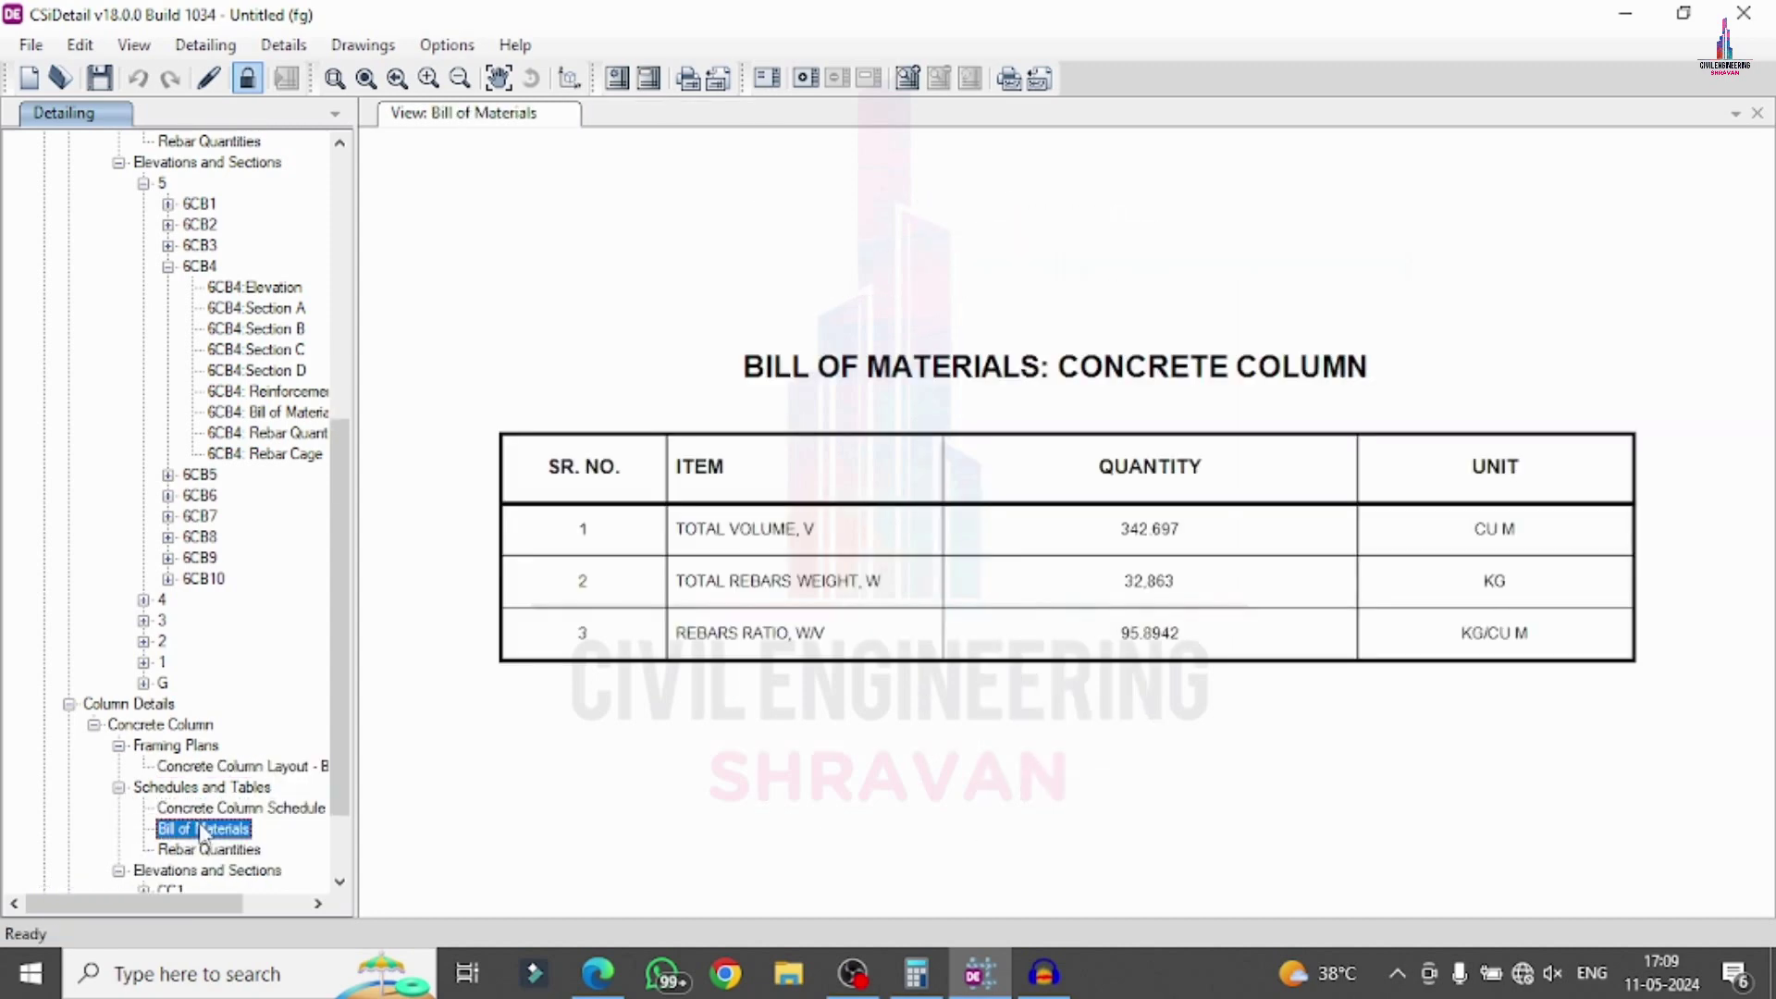
{"action": "left_click", "coordinate": [204, 849]}
{"action": "scroll", "coordinate": [199, 856], "scroll_direction": "down", "scroll_amount": 2}
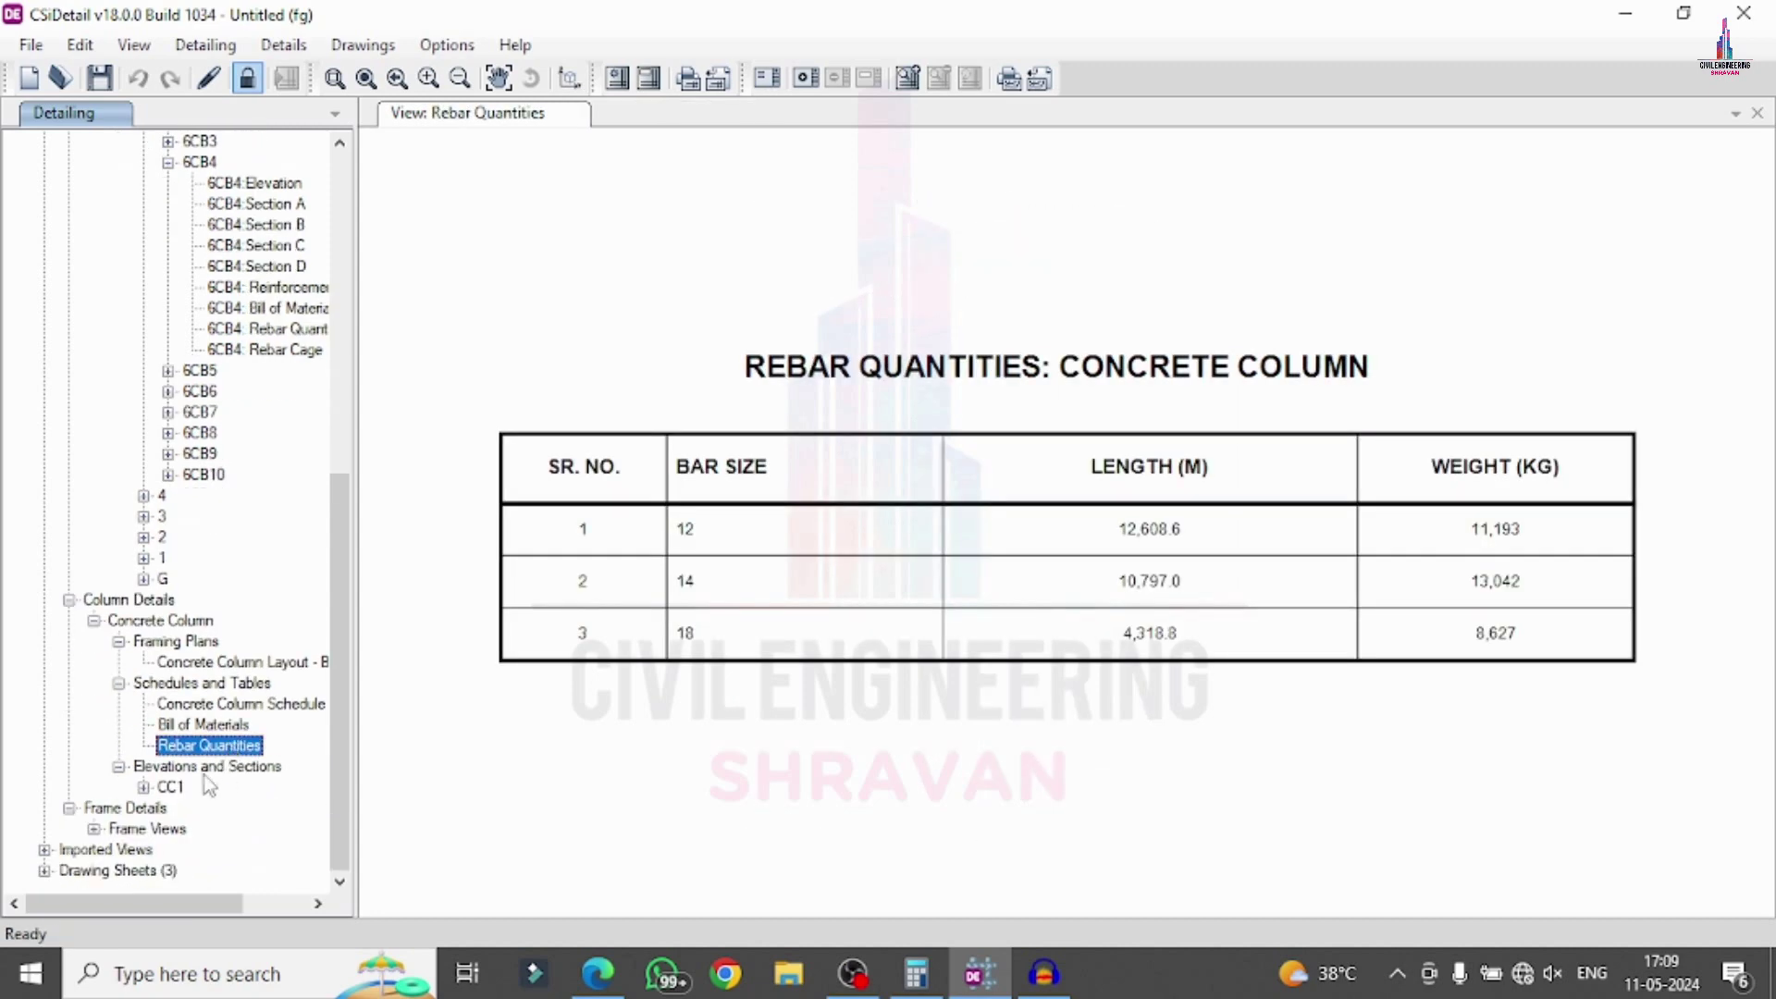
{"action": "left_click", "coordinate": [143, 788]}
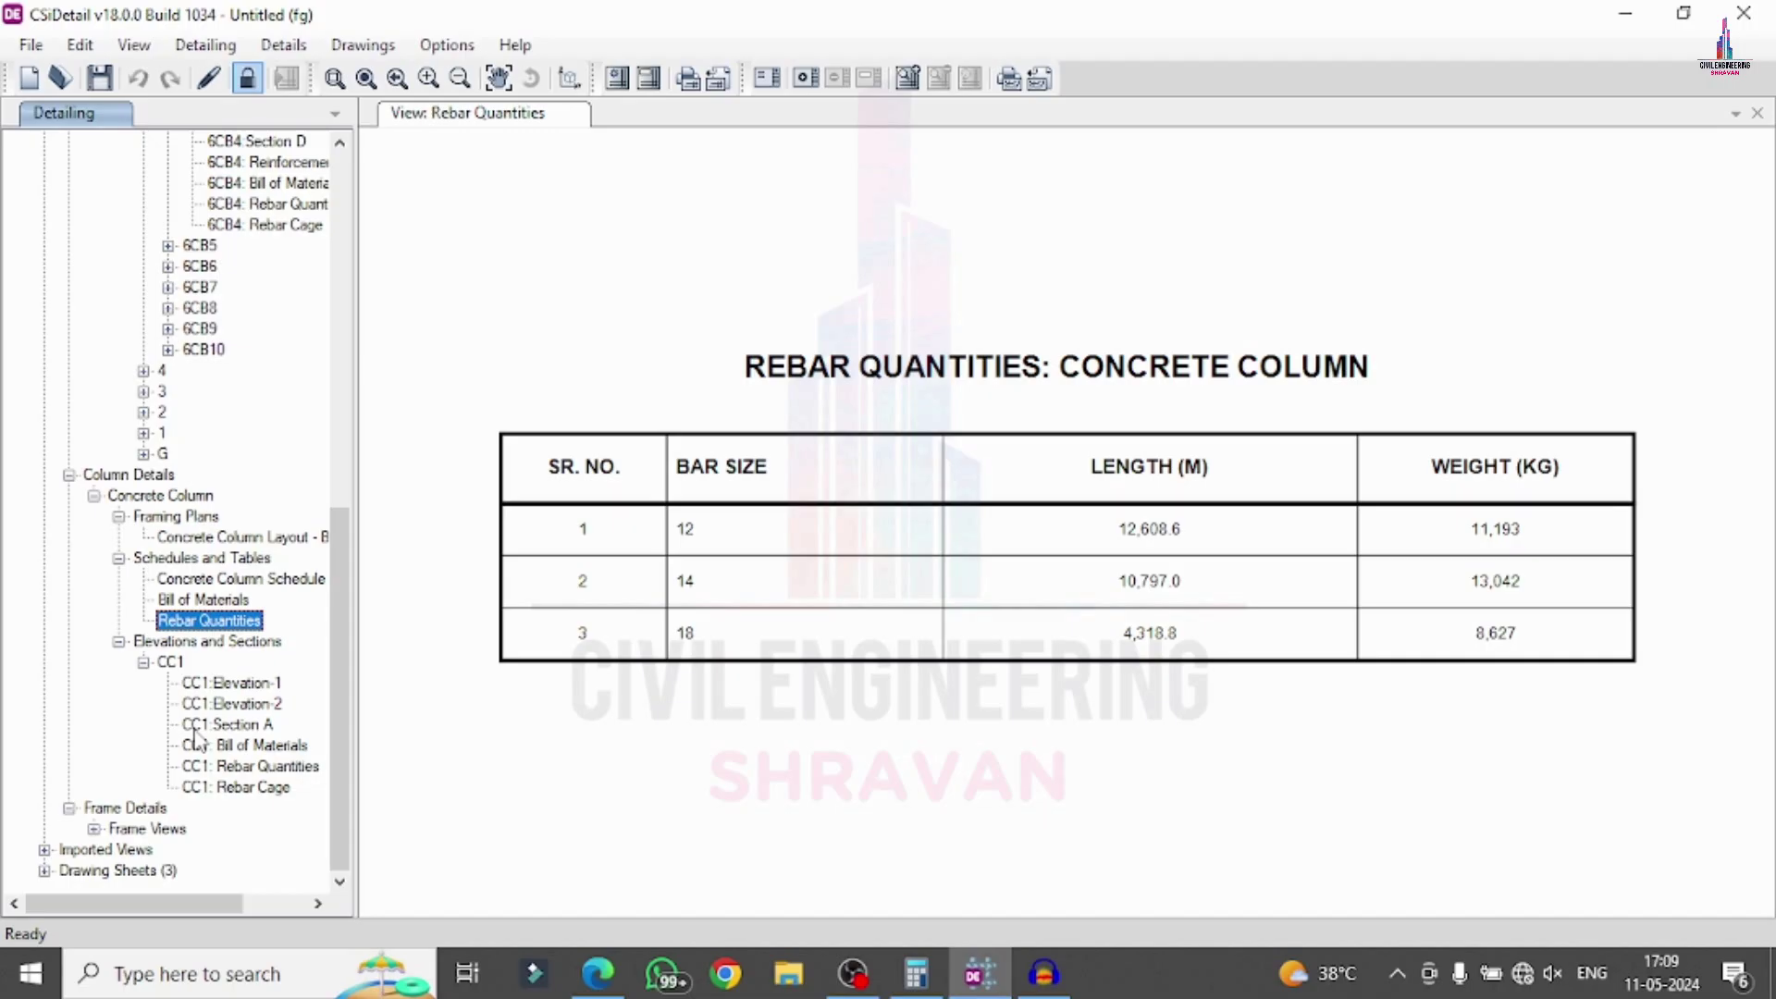
- Show column CC1's Elevation-1, Elevation-2 and Section A drawings
{"action": "left_click", "coordinate": [250, 683]}
{"action": "left_click", "coordinate": [242, 704]}
{"action": "left_click", "coordinate": [242, 724]}
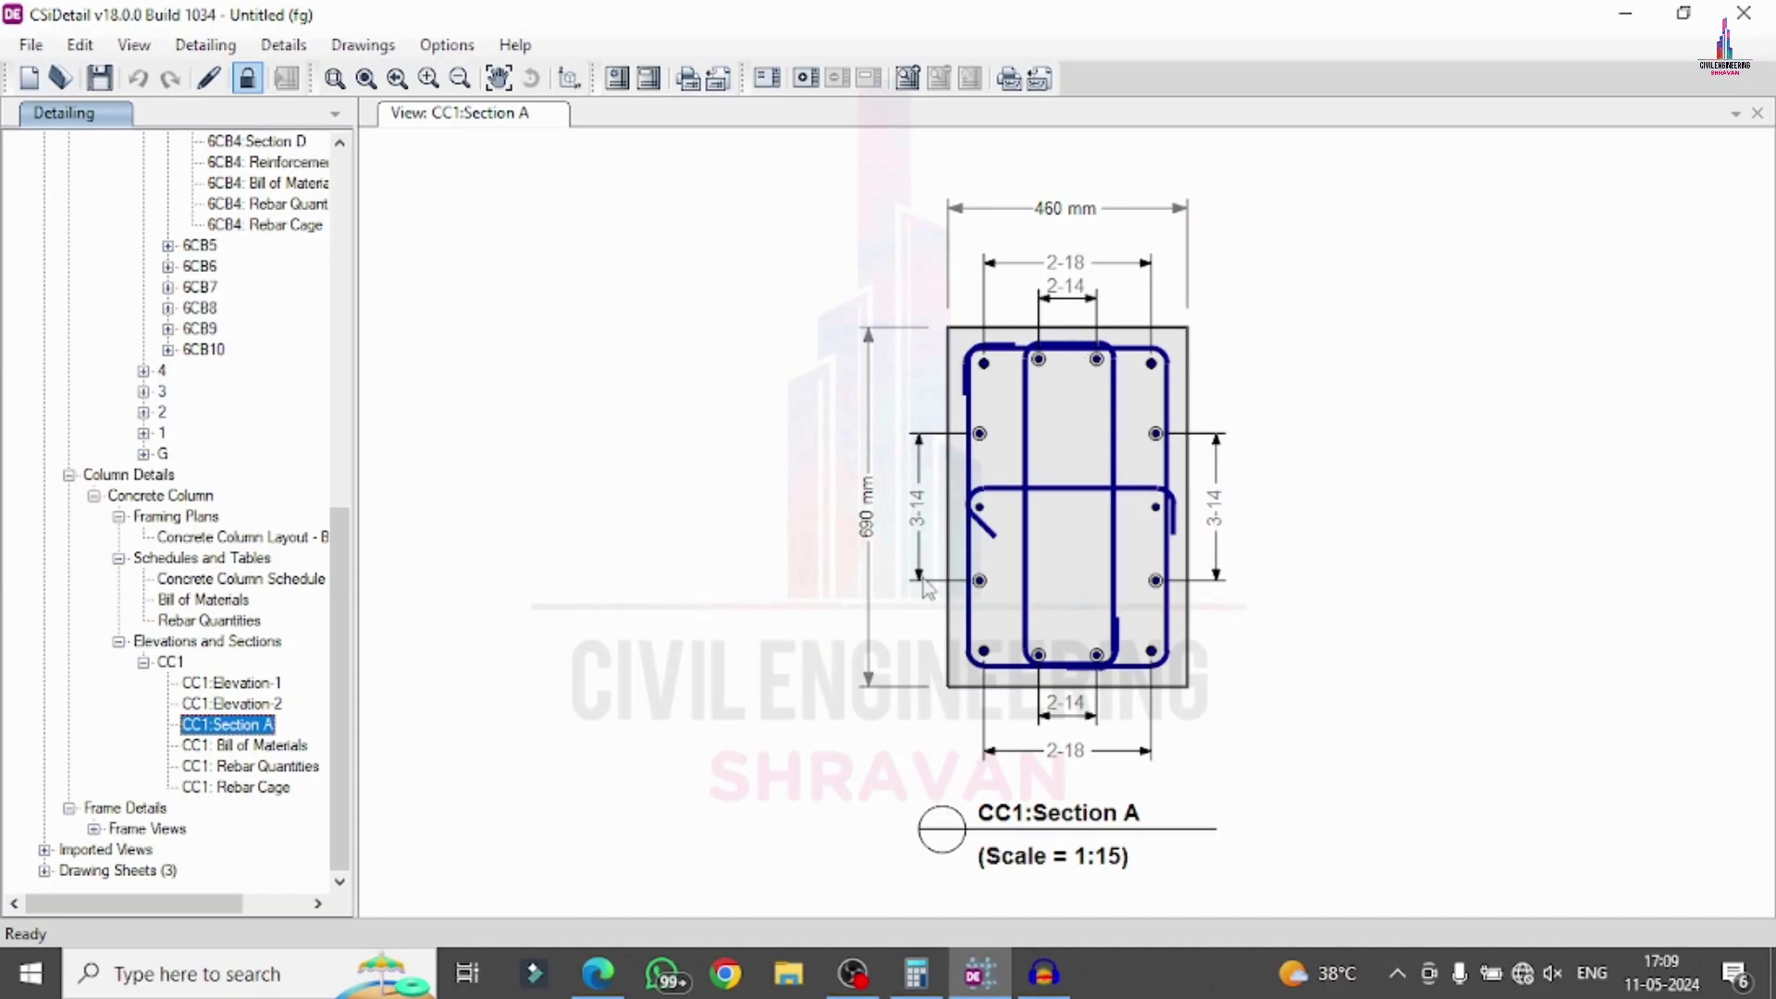
- Review CC1's bill of materials and rebar quantities, and display its 3-D rebar cage
{"action": "left_click", "coordinate": [263, 745]}
{"action": "left_click", "coordinate": [257, 770]}
{"action": "left_click", "coordinate": [256, 787]}
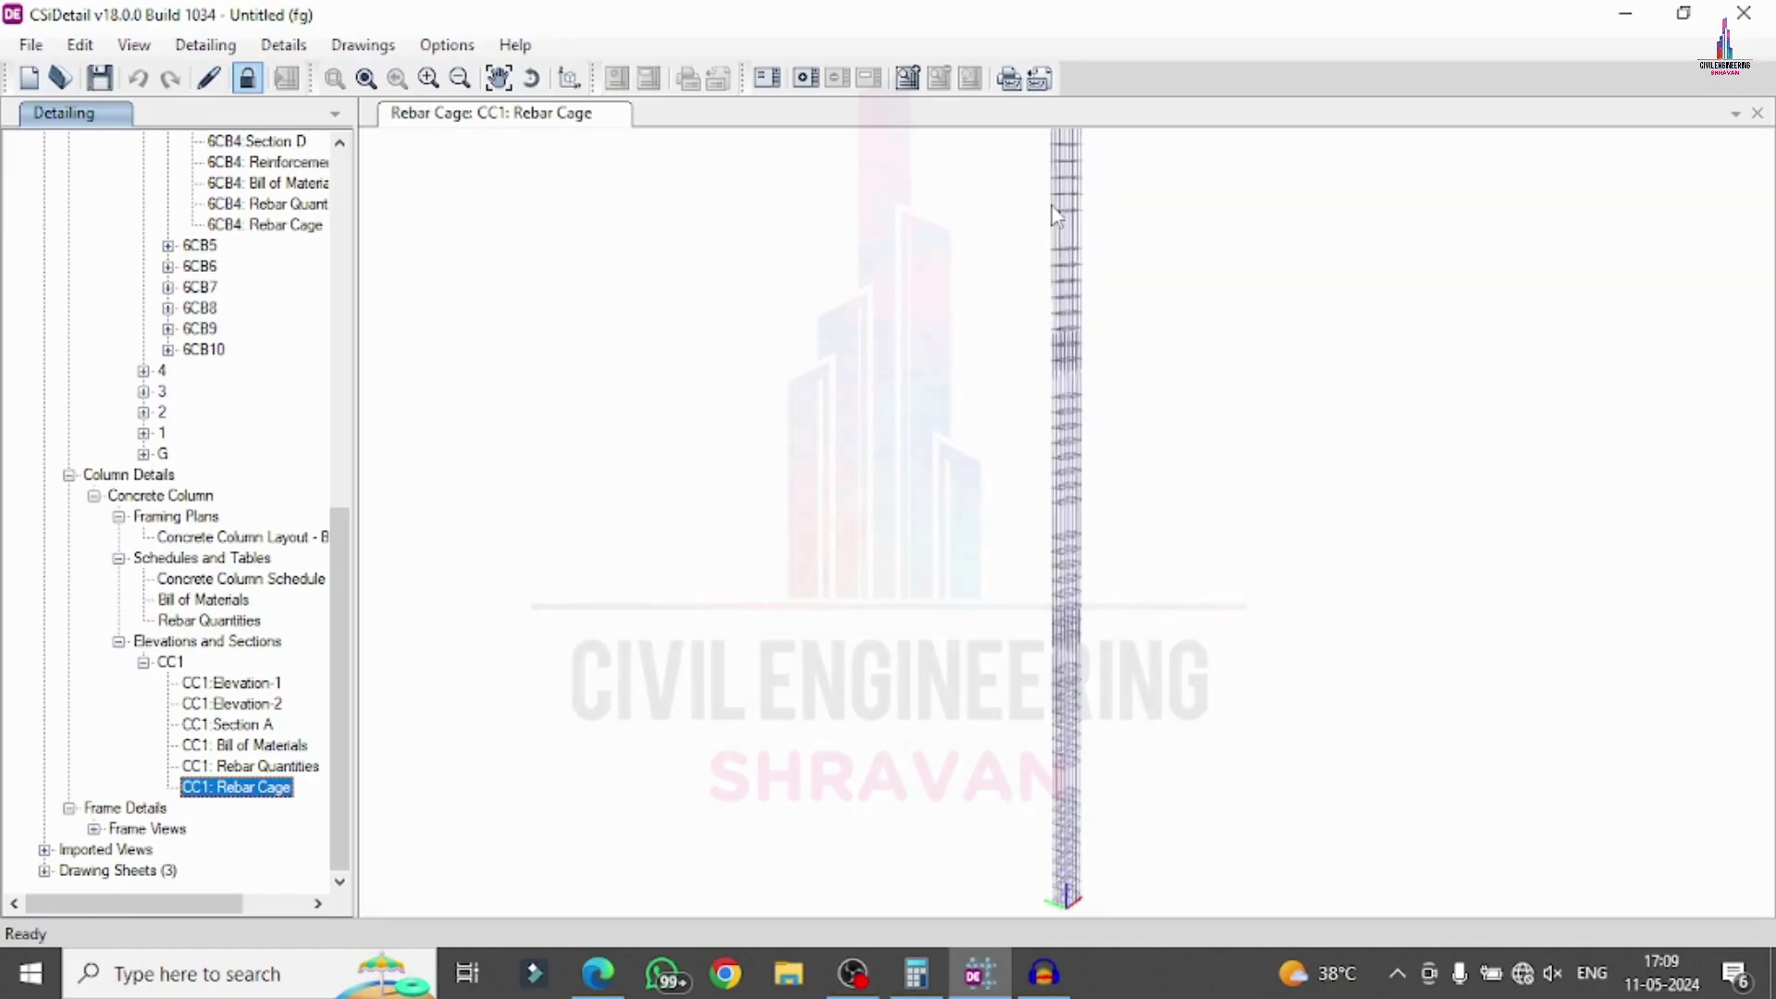
{"action": "left_click_drag", "start_coordinate": [1057, 214], "coordinate": [1063, 418]}
{"action": "scroll", "coordinate": [1064, 296], "scroll_direction": "up", "scroll_amount": 4}
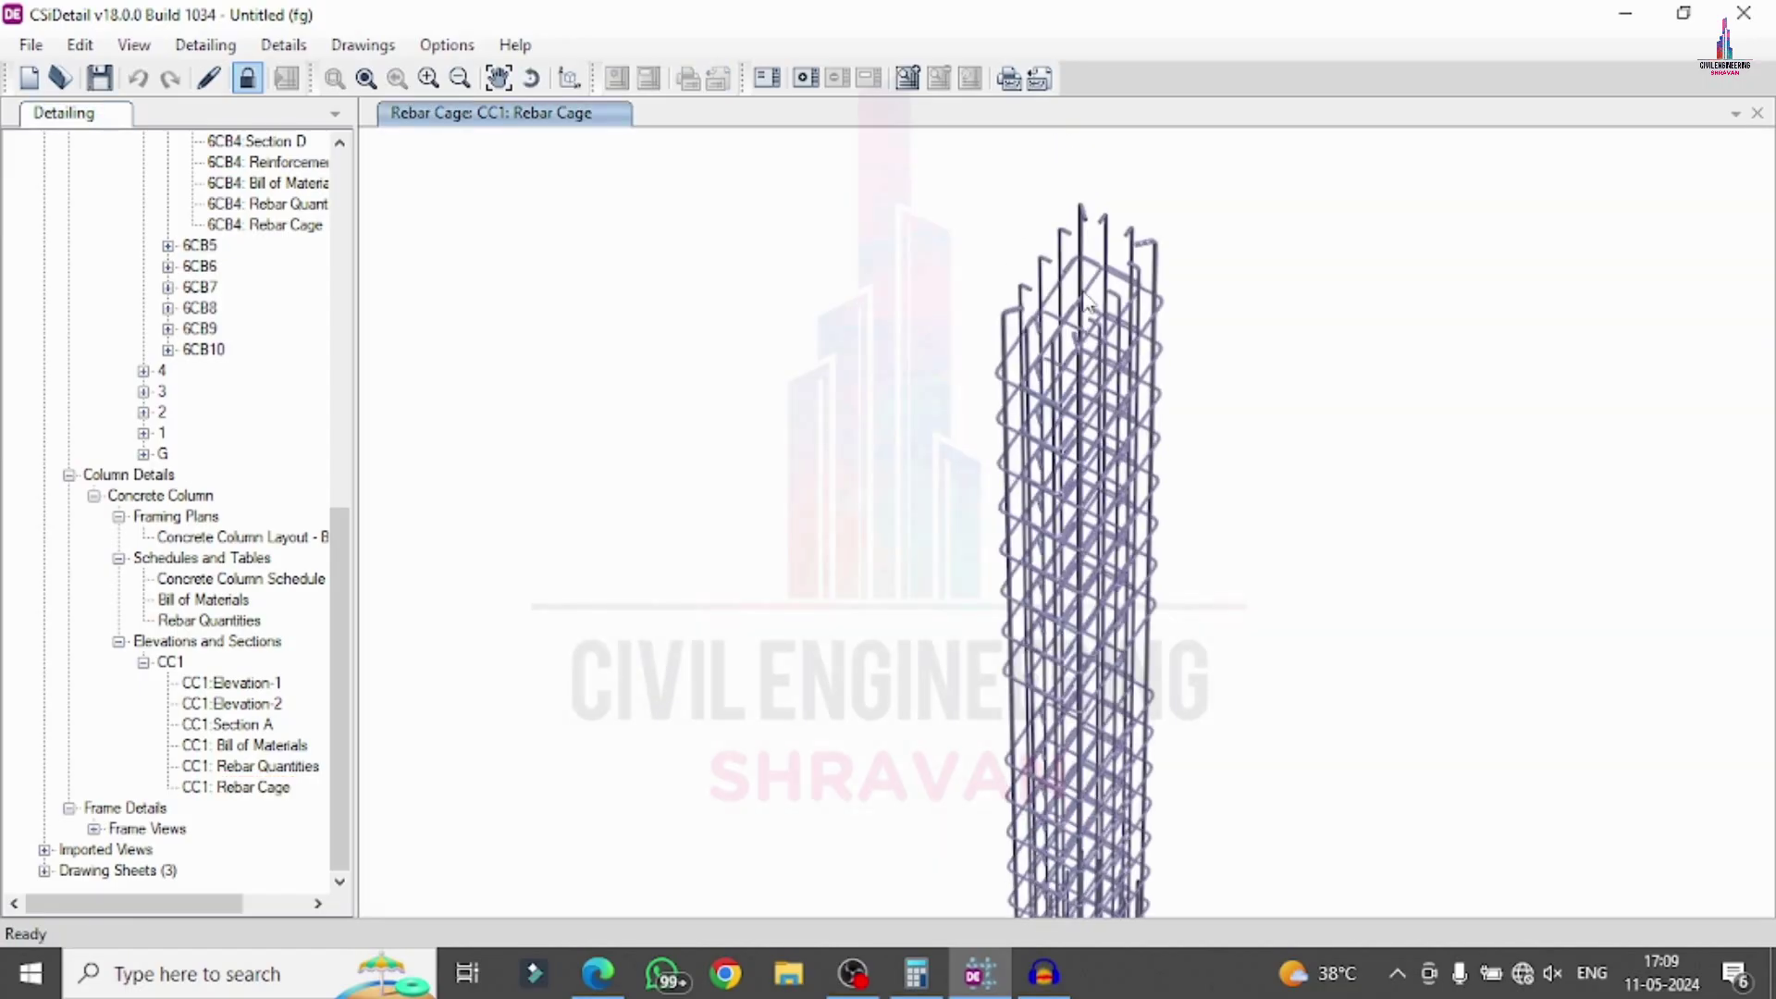
{"action": "scroll", "coordinate": [1101, 268], "scroll_direction": "up", "scroll_amount": 4}
{"action": "left_click_drag", "start_coordinate": [1101, 217], "coordinate": [1189, 289]}
{"action": "scroll", "coordinate": [1240, 305], "scroll_direction": "up", "scroll_amount": 5}
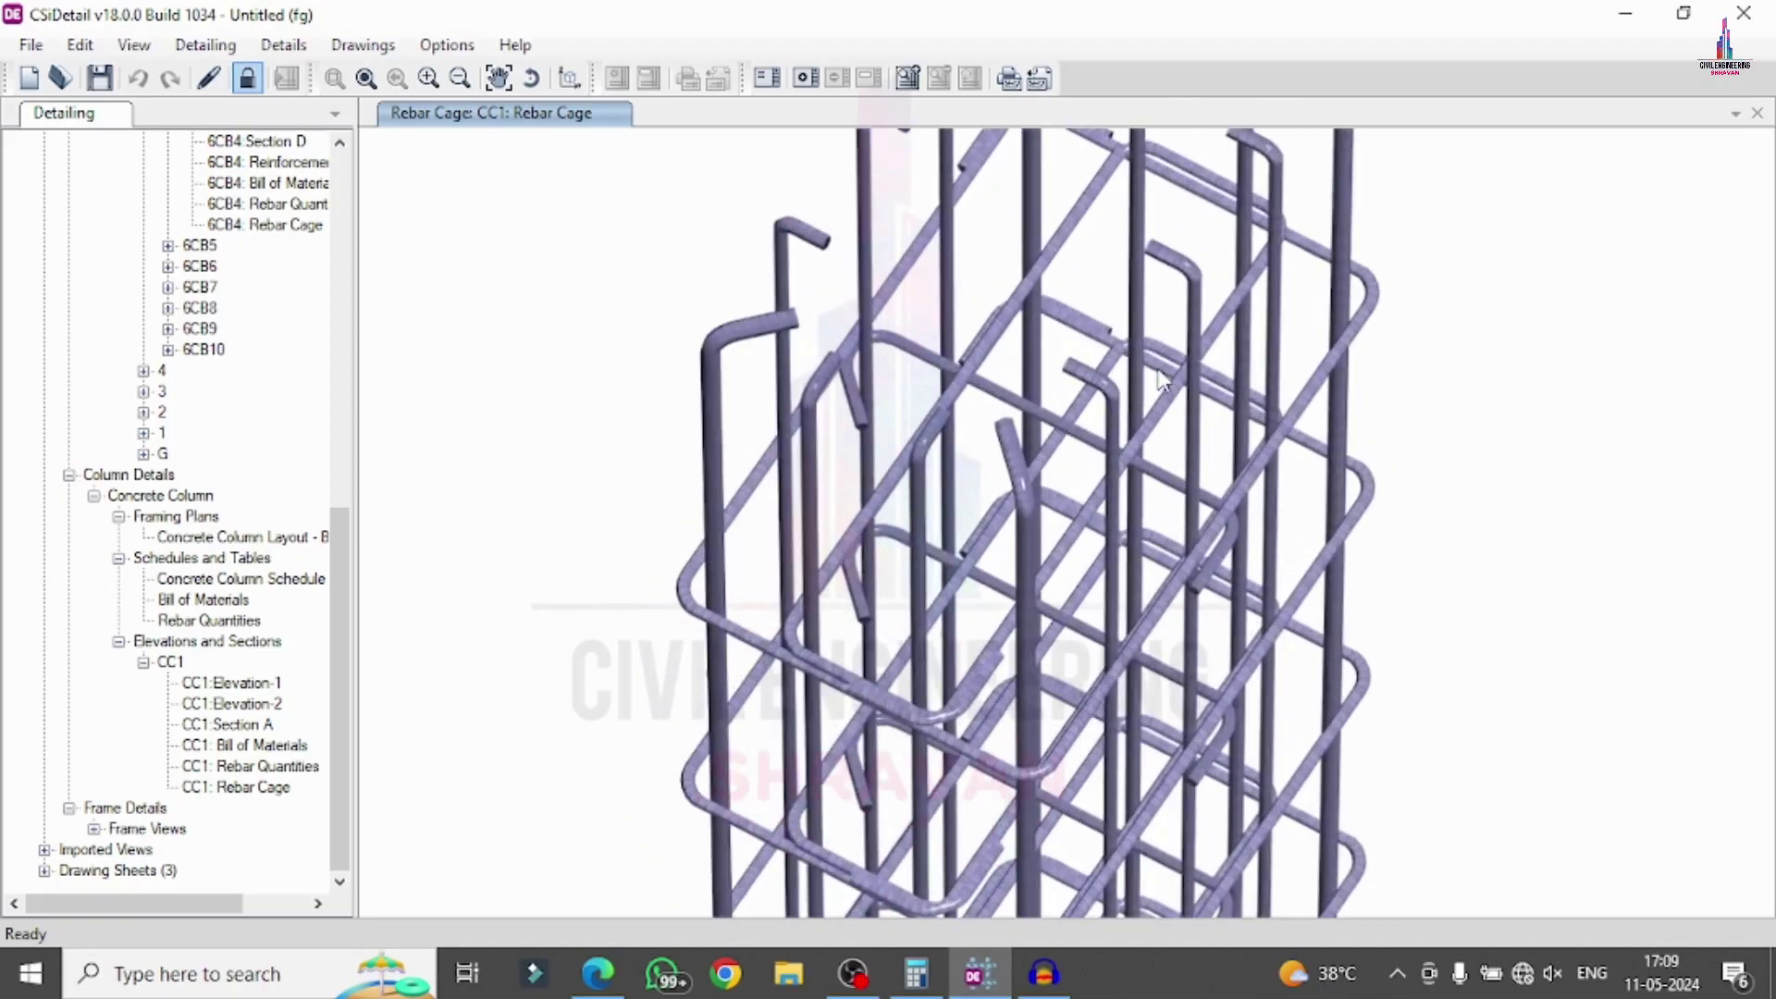
{"action": "scroll", "coordinate": [1290, 323], "scroll_direction": "down", "scroll_amount": 8}
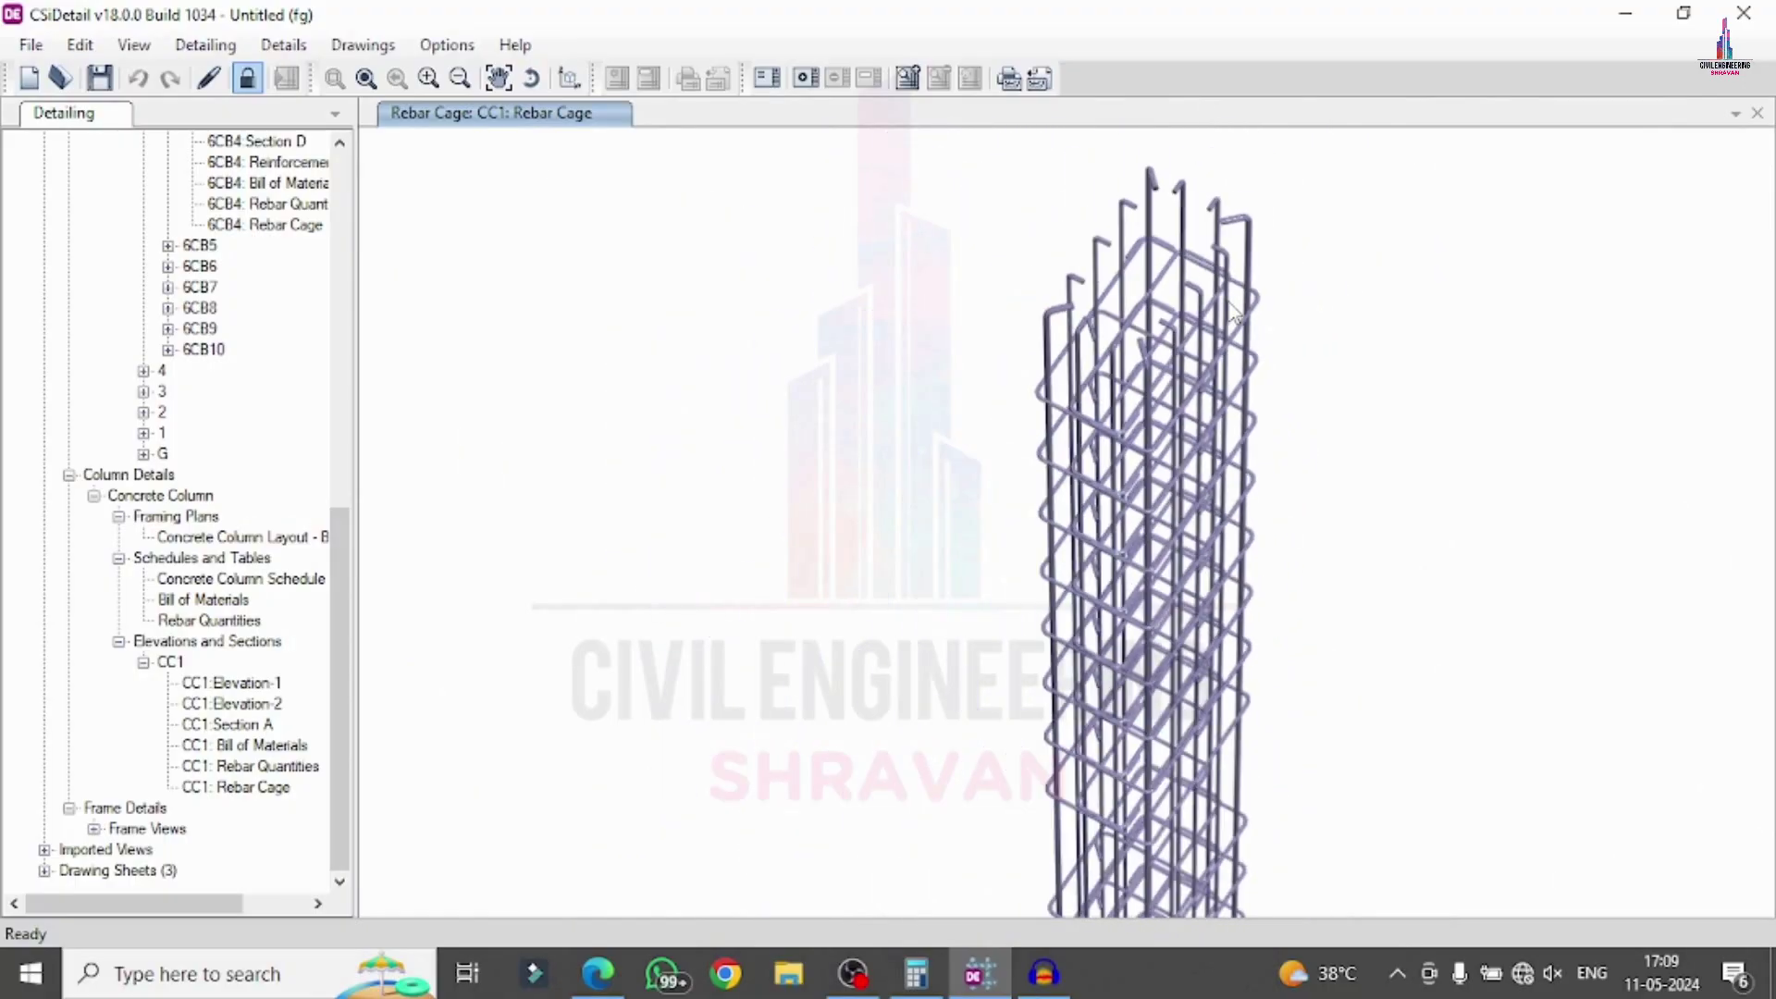
{"action": "left_click_drag", "start_coordinate": [1235, 314], "coordinate": [1026, 537]}
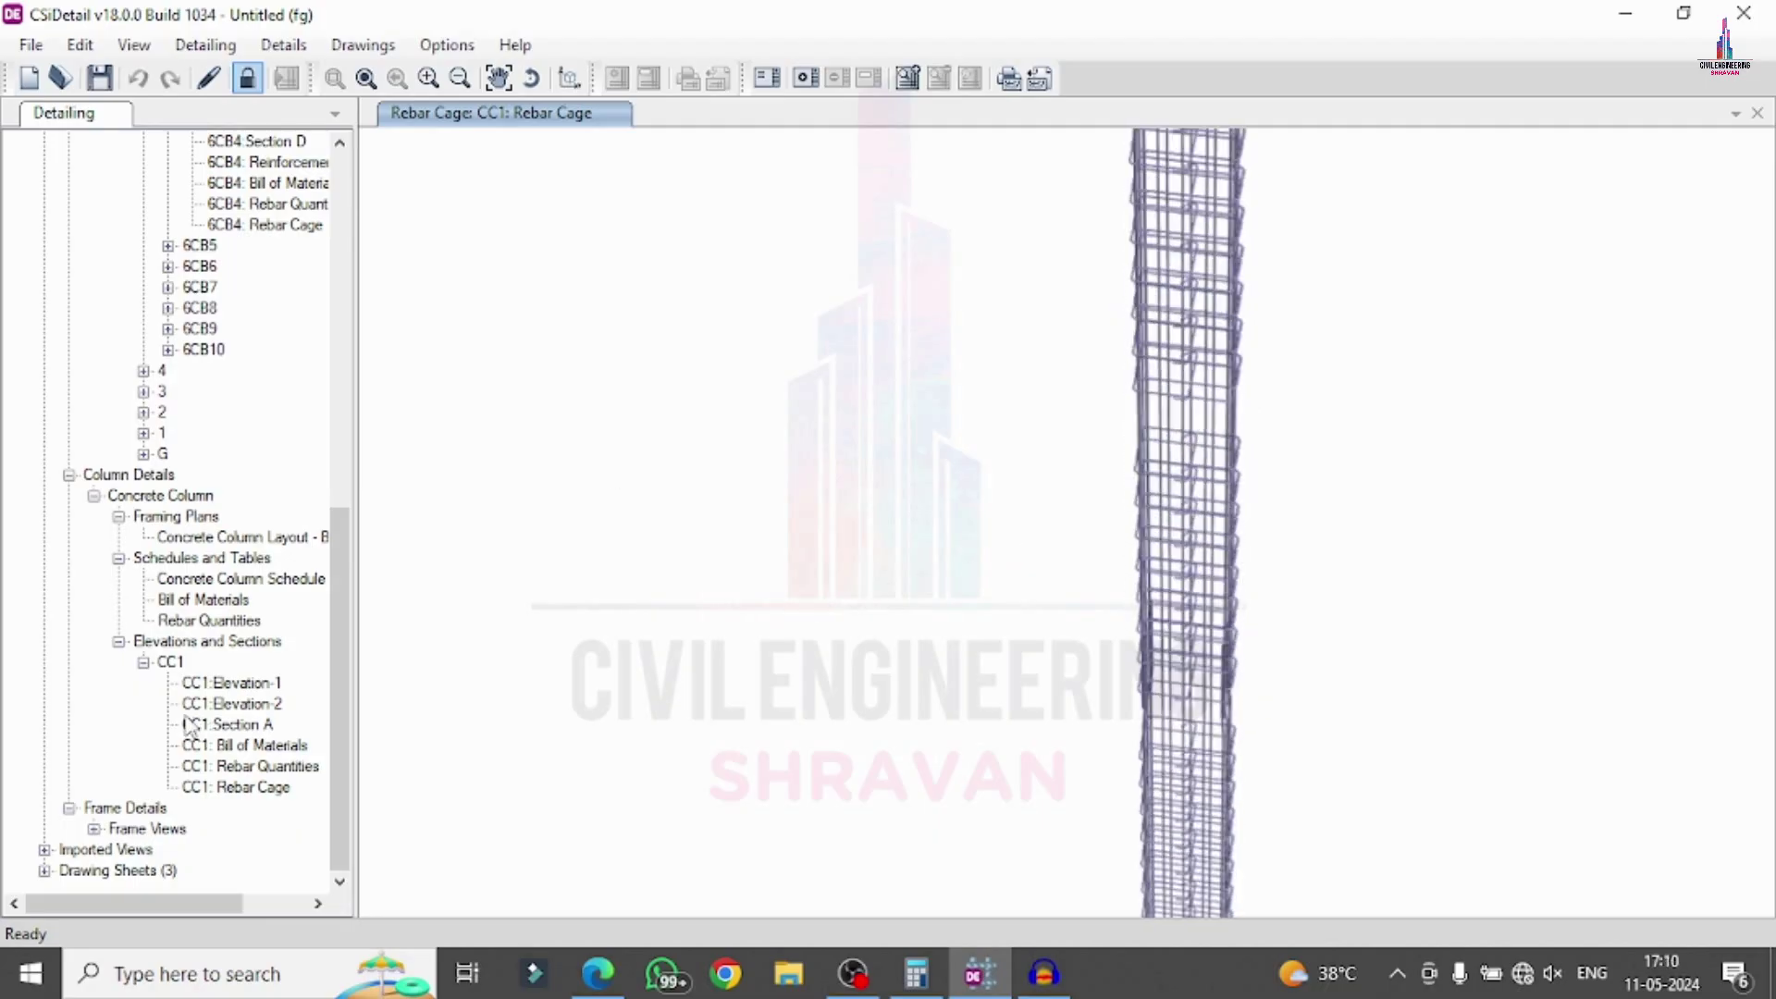
{"action": "scroll", "coordinate": [1070, 496], "scroll_direction": "down", "scroll_amount": 3}
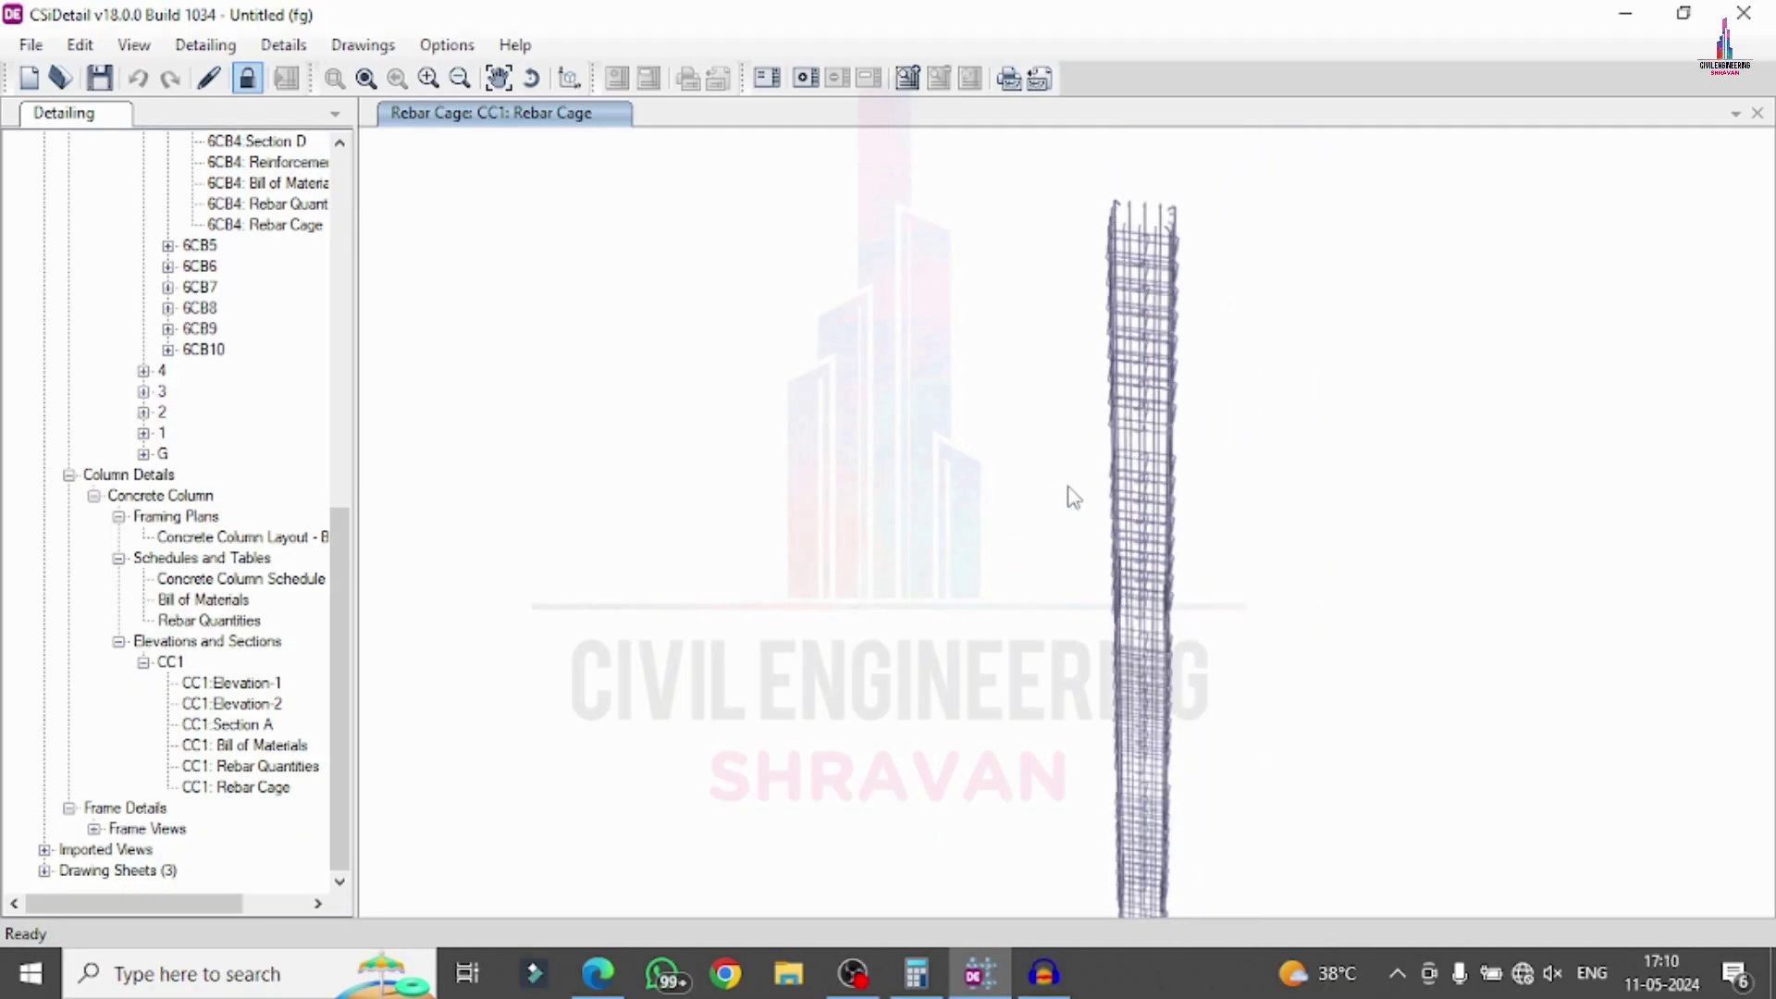